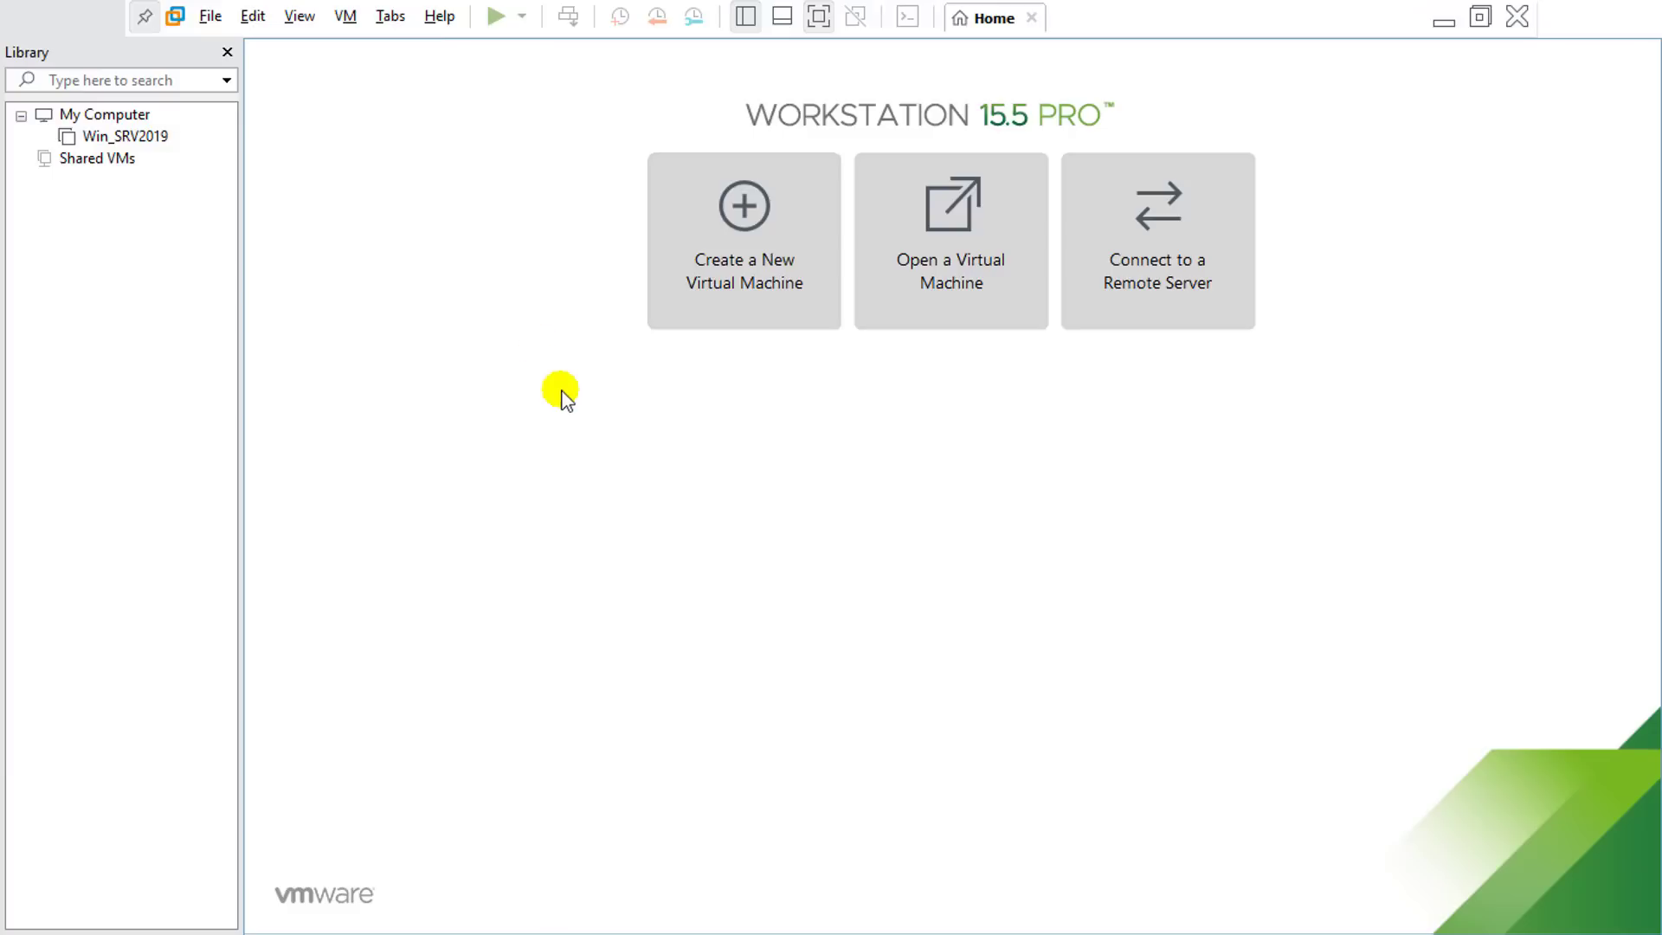
Step: Start a Typical new virtual machine with the OS installed later and Windows 8.x x64 as guest
click(756, 291)
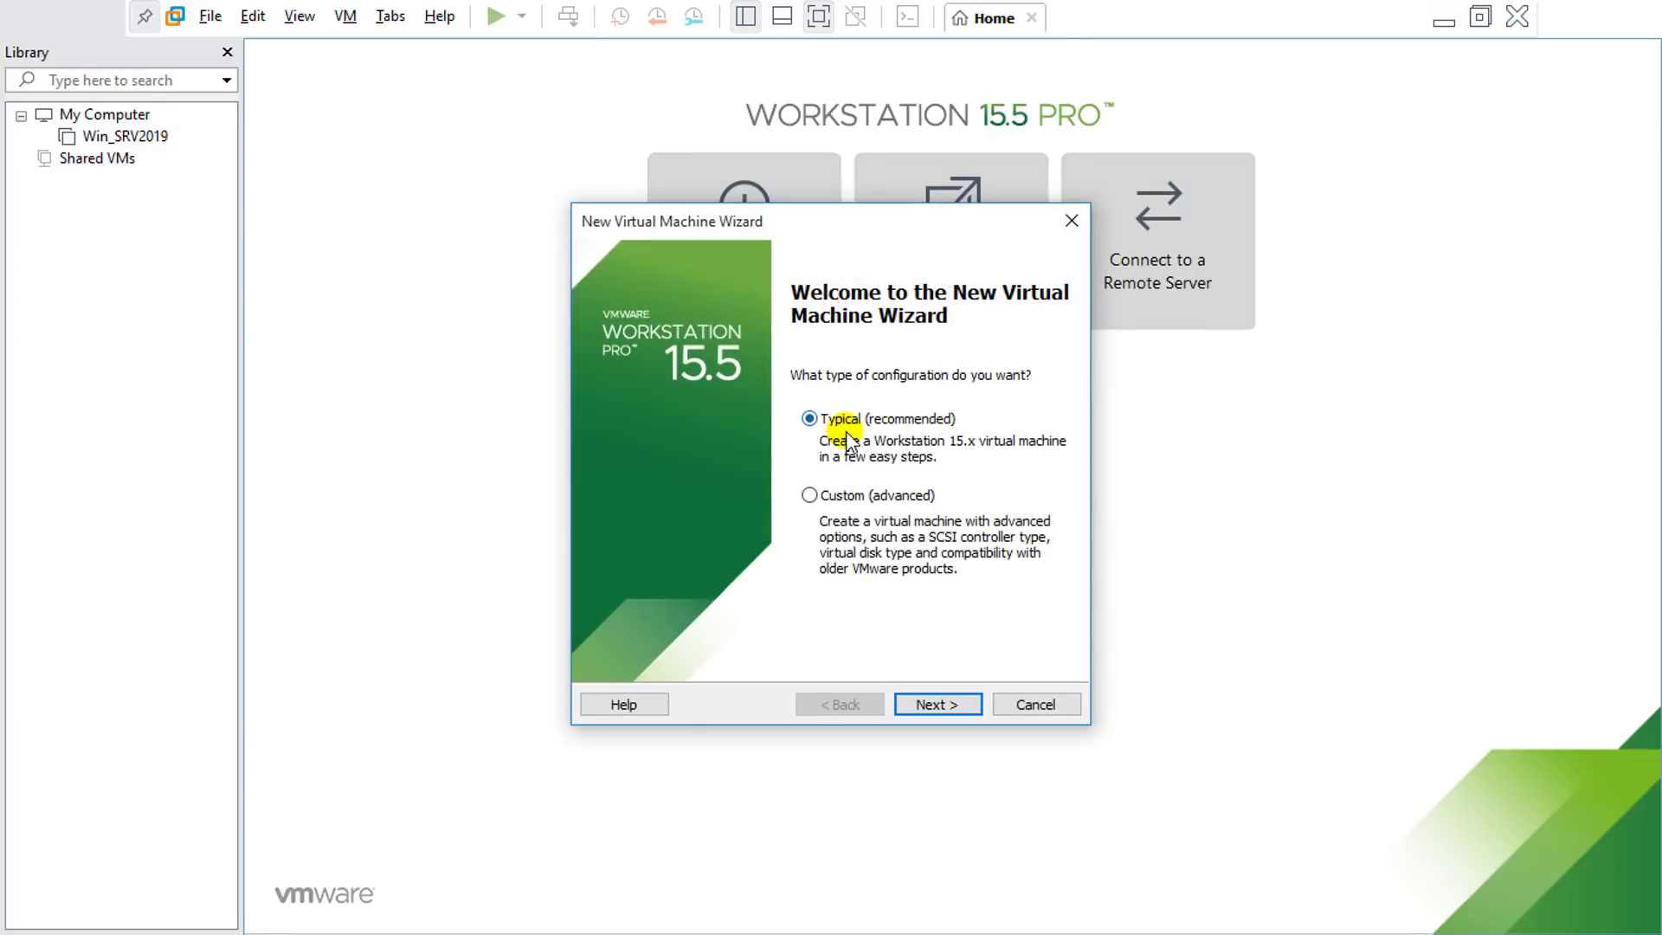
click(957, 704)
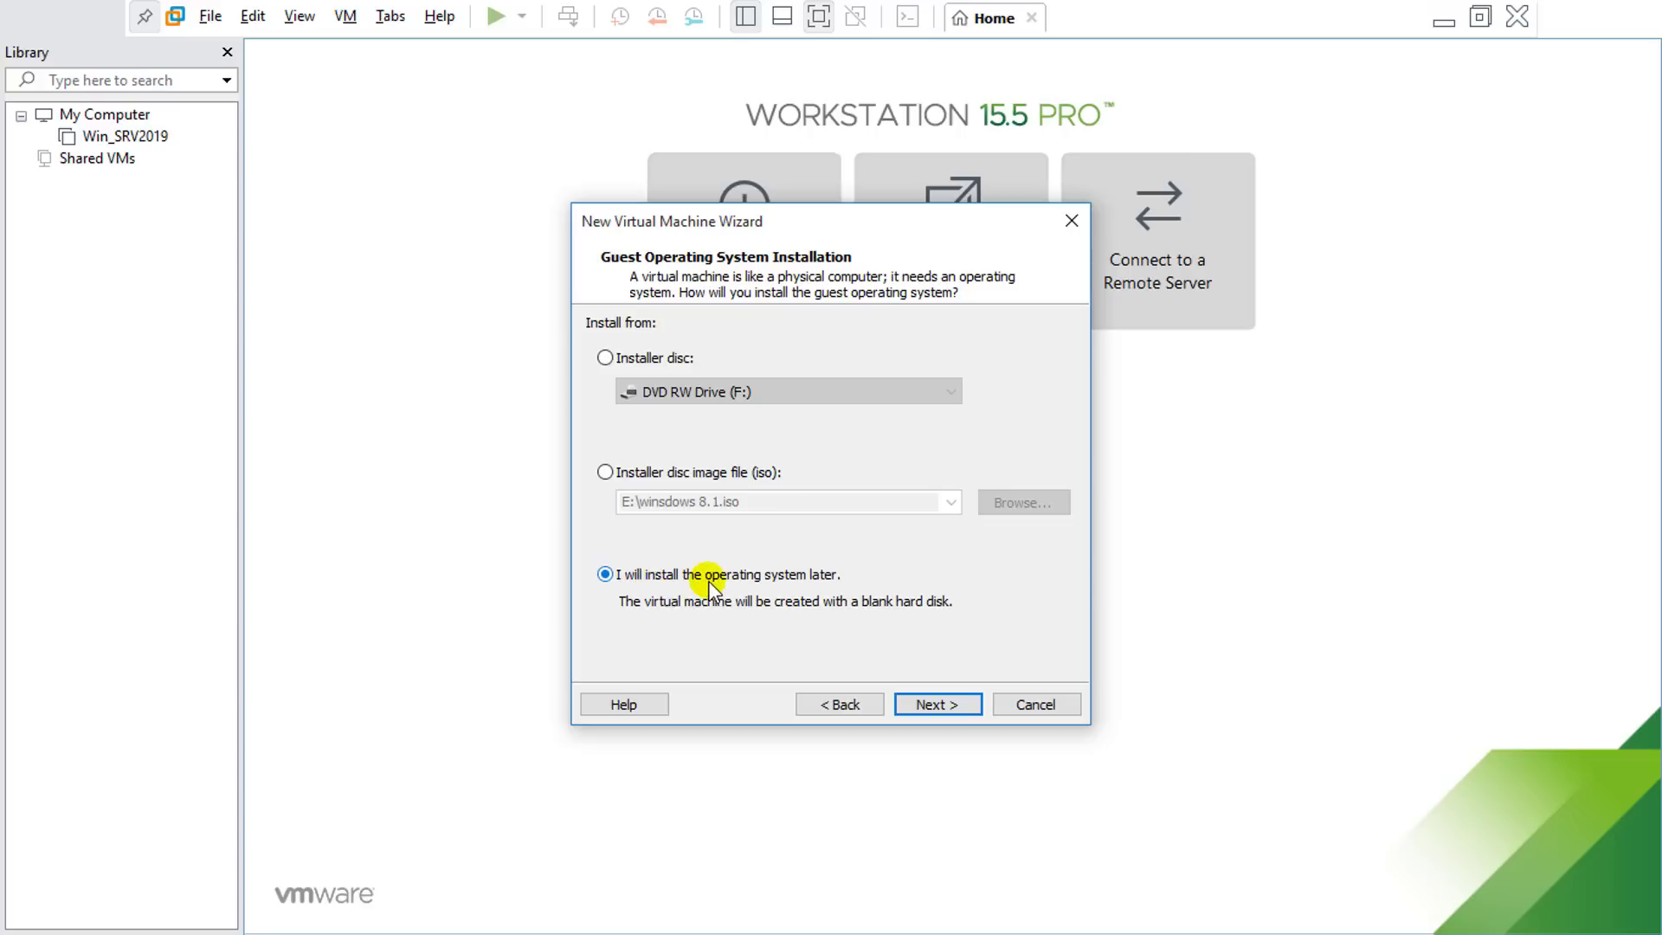
click(919, 697)
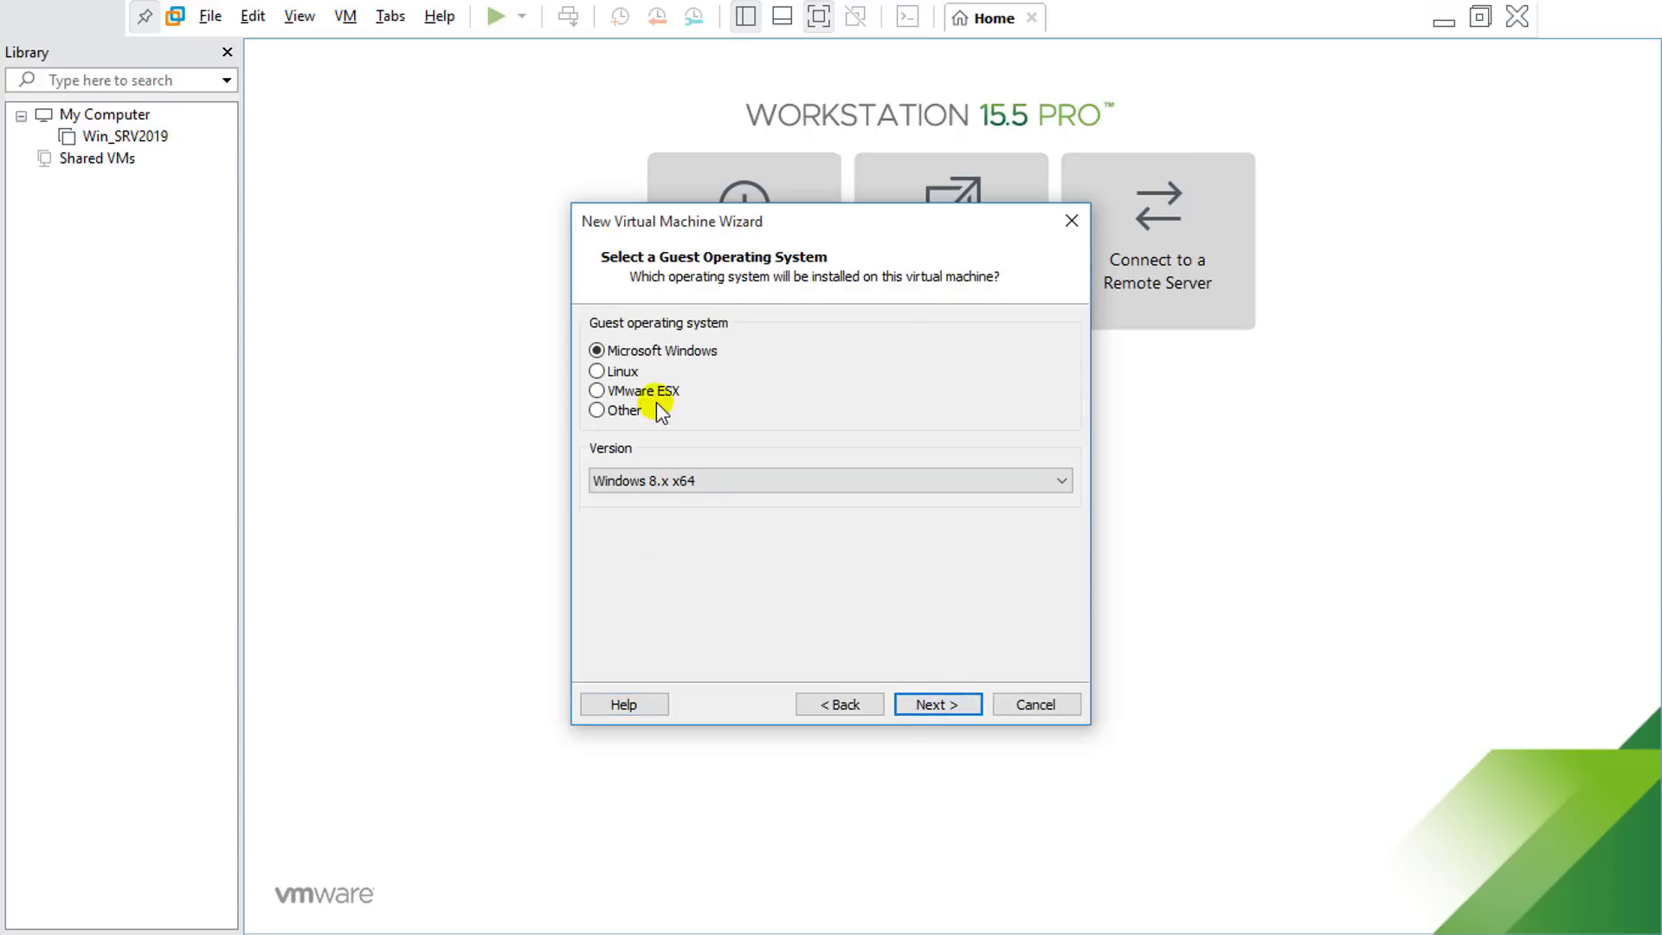
click(744, 475)
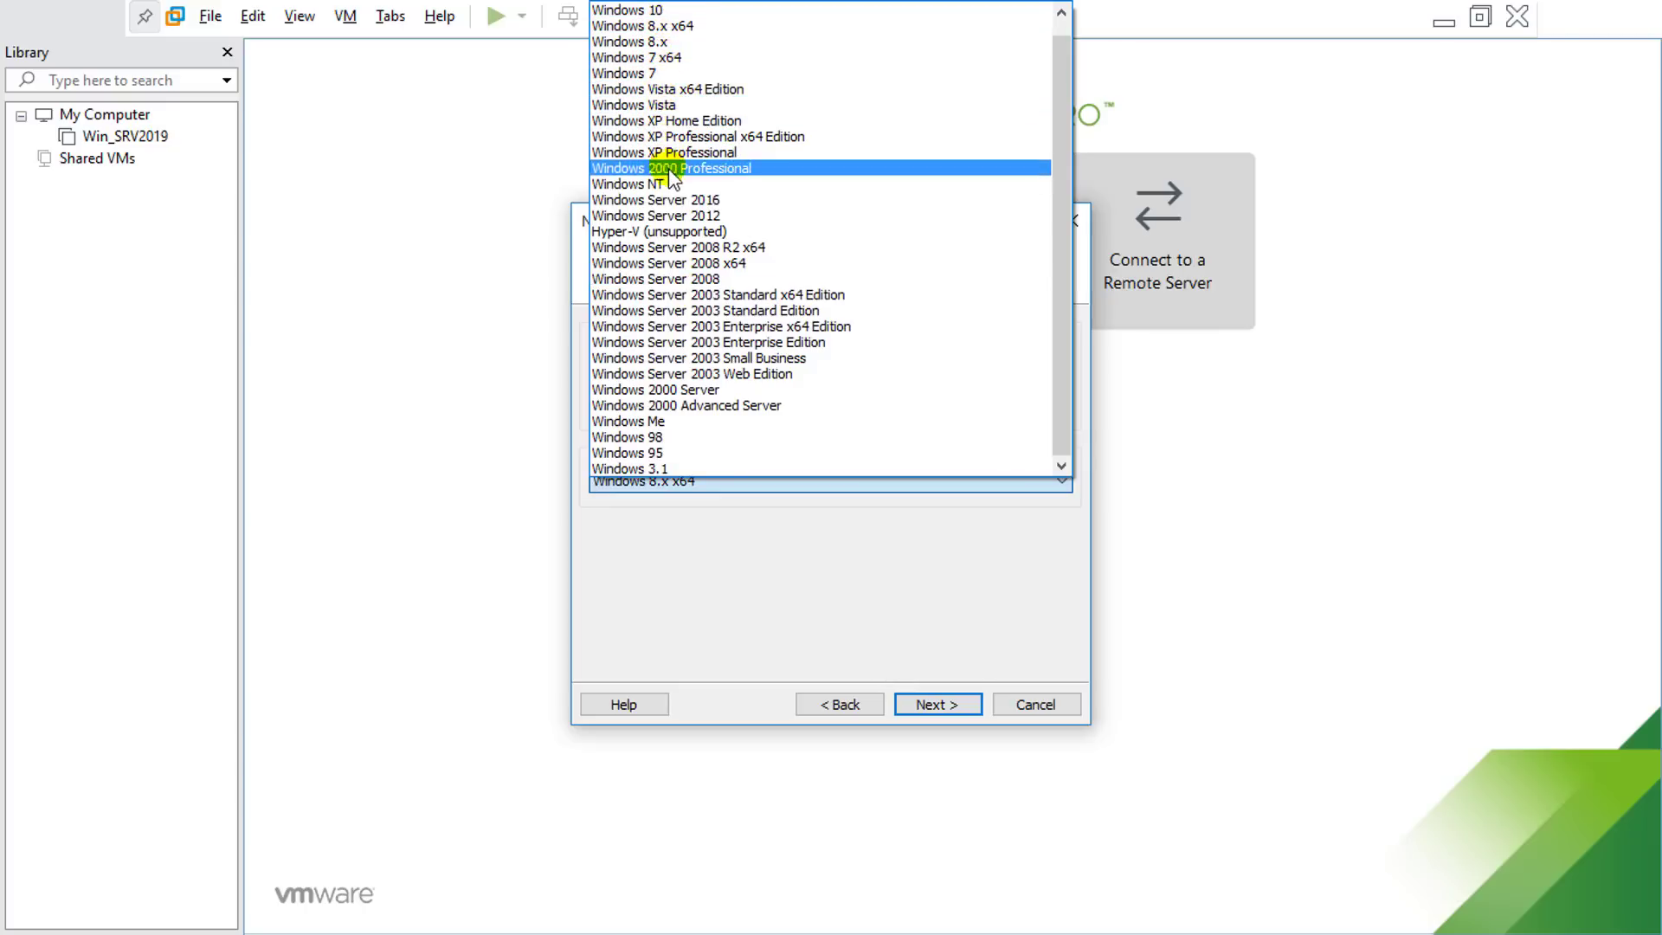
click(659, 26)
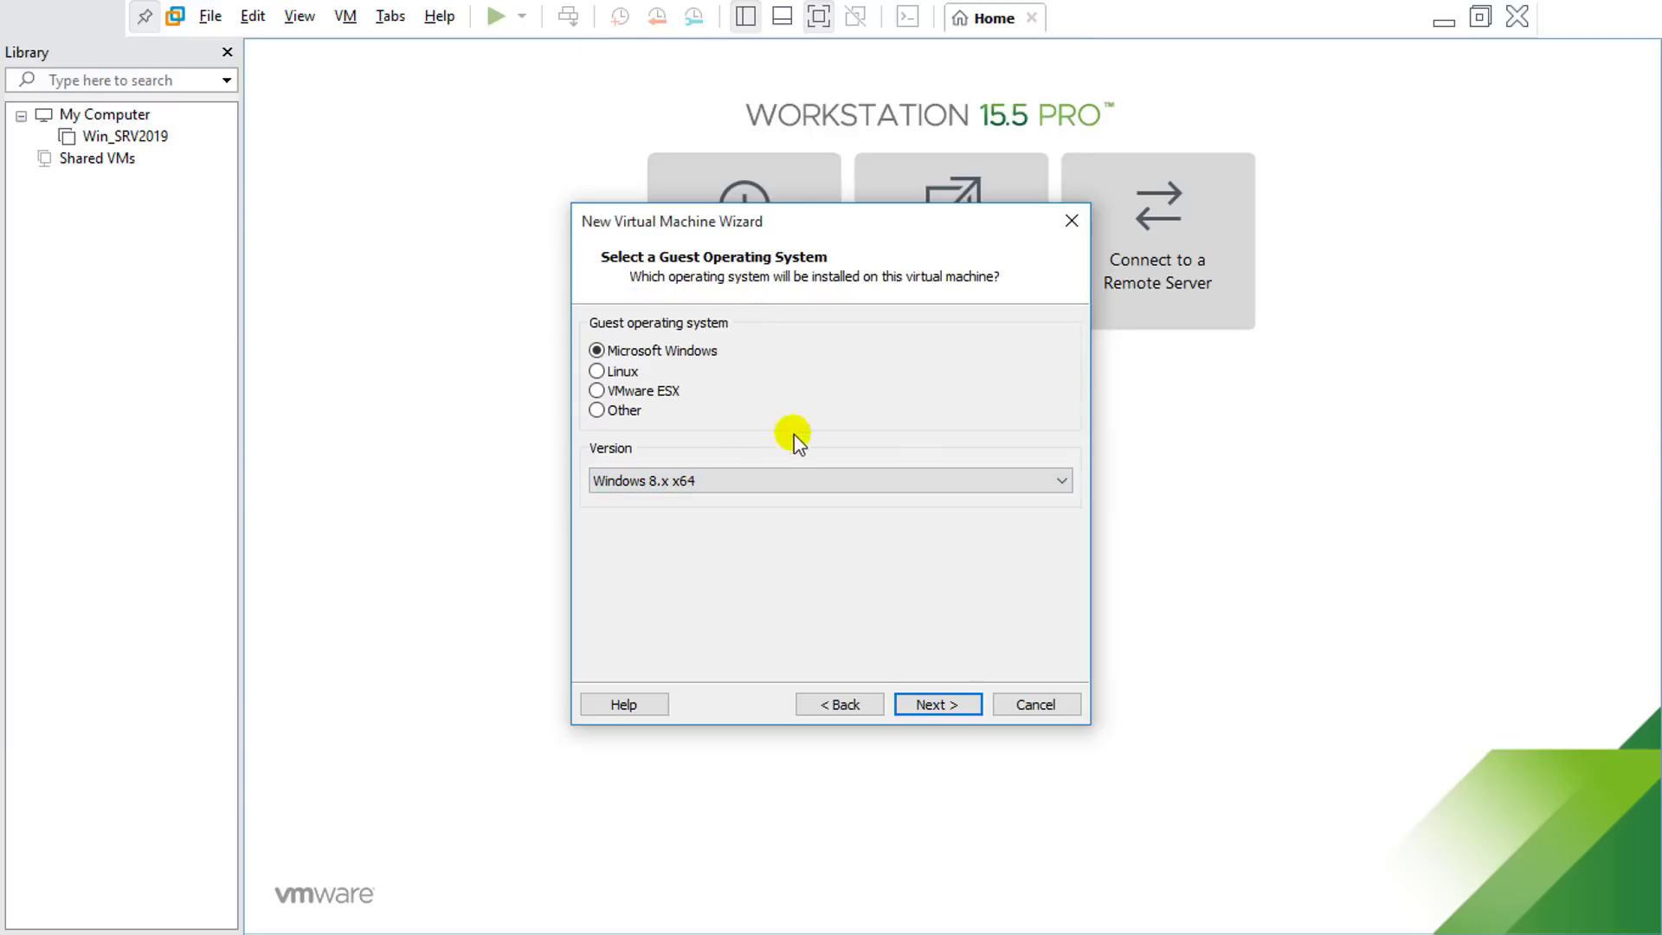
click(926, 699)
Step: Name the virtual machine Win_8.1, set a 30 GB maximum disk size, and finish creating it
click(926, 703)
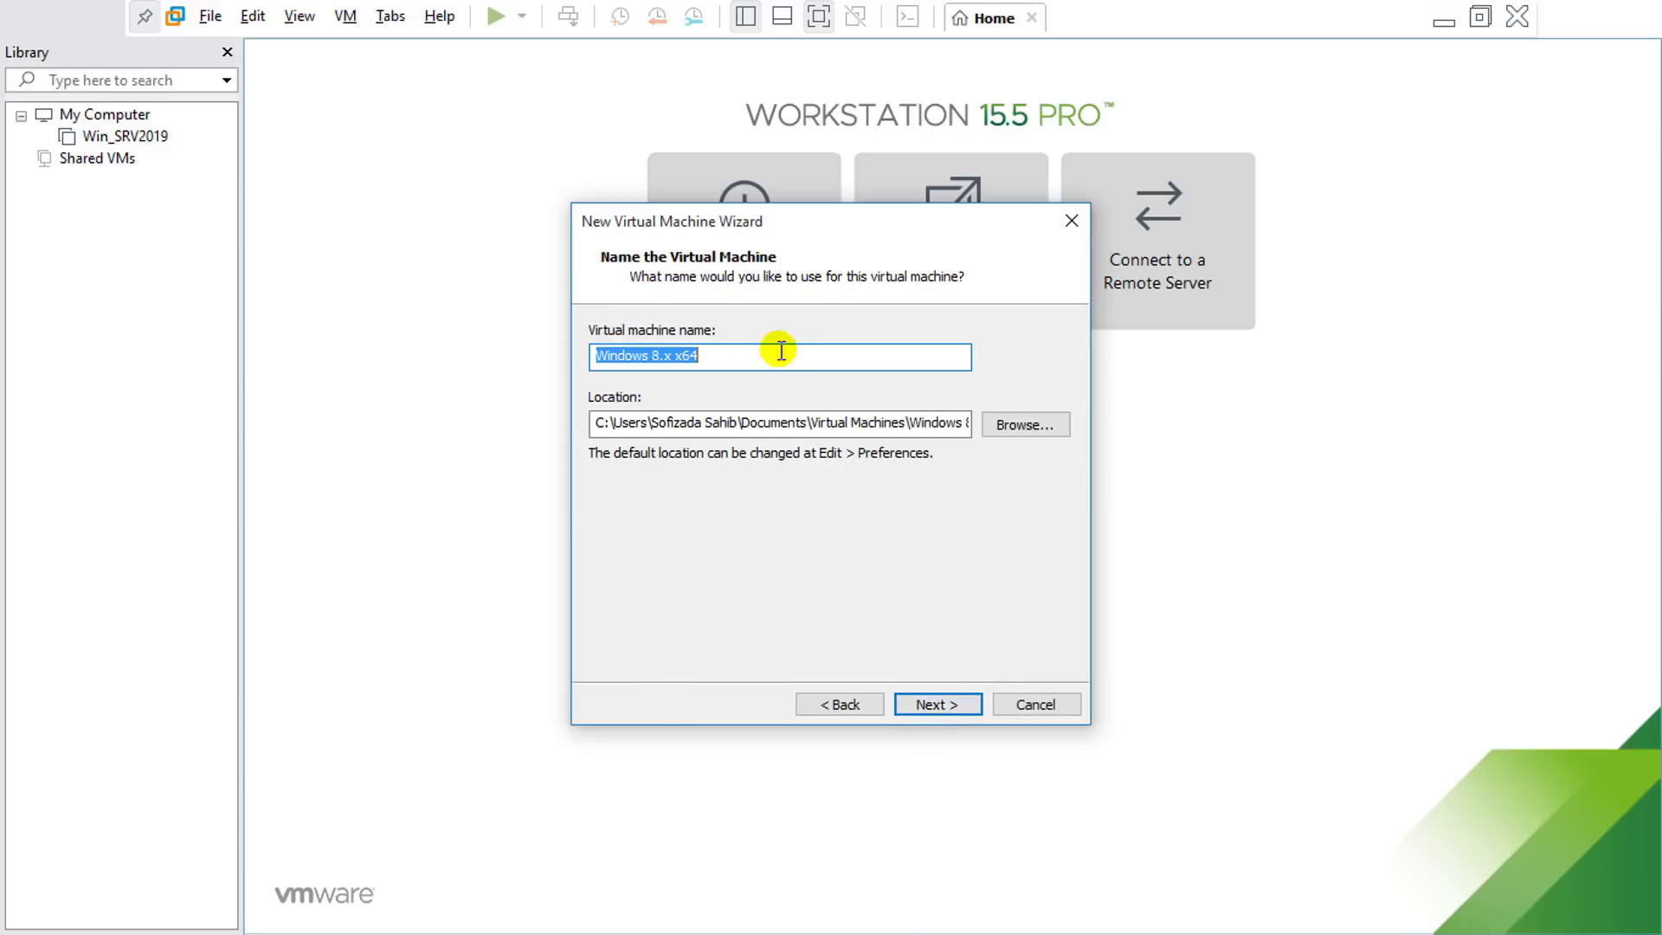
text(Win)
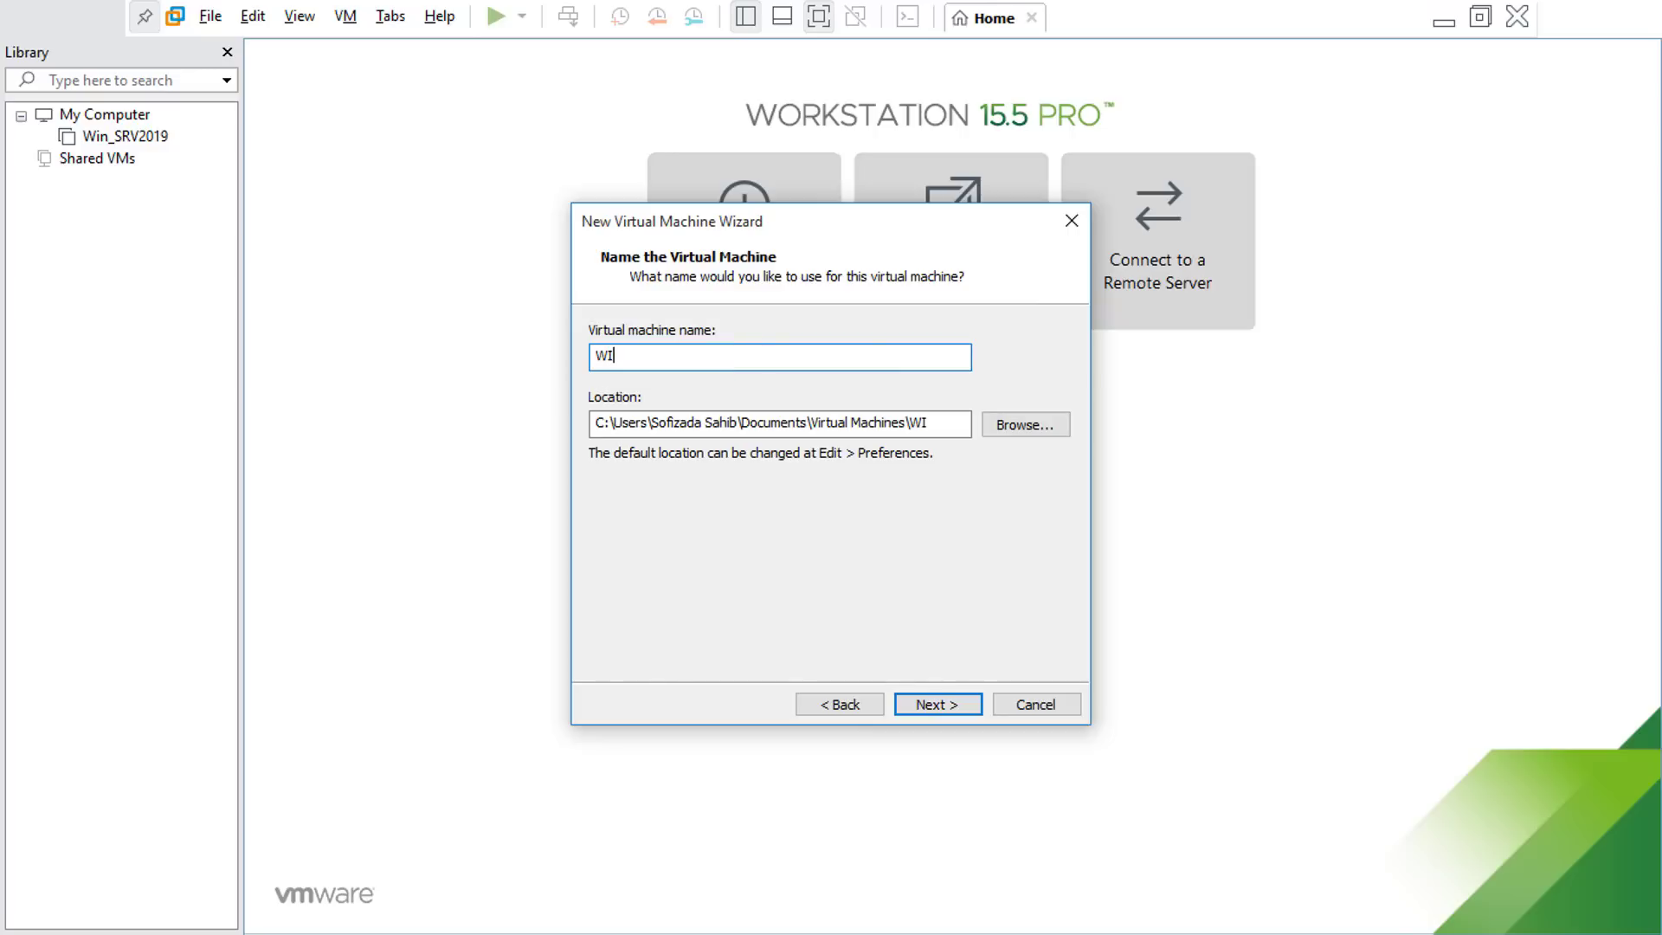
text(_8.1)
click(913, 698)
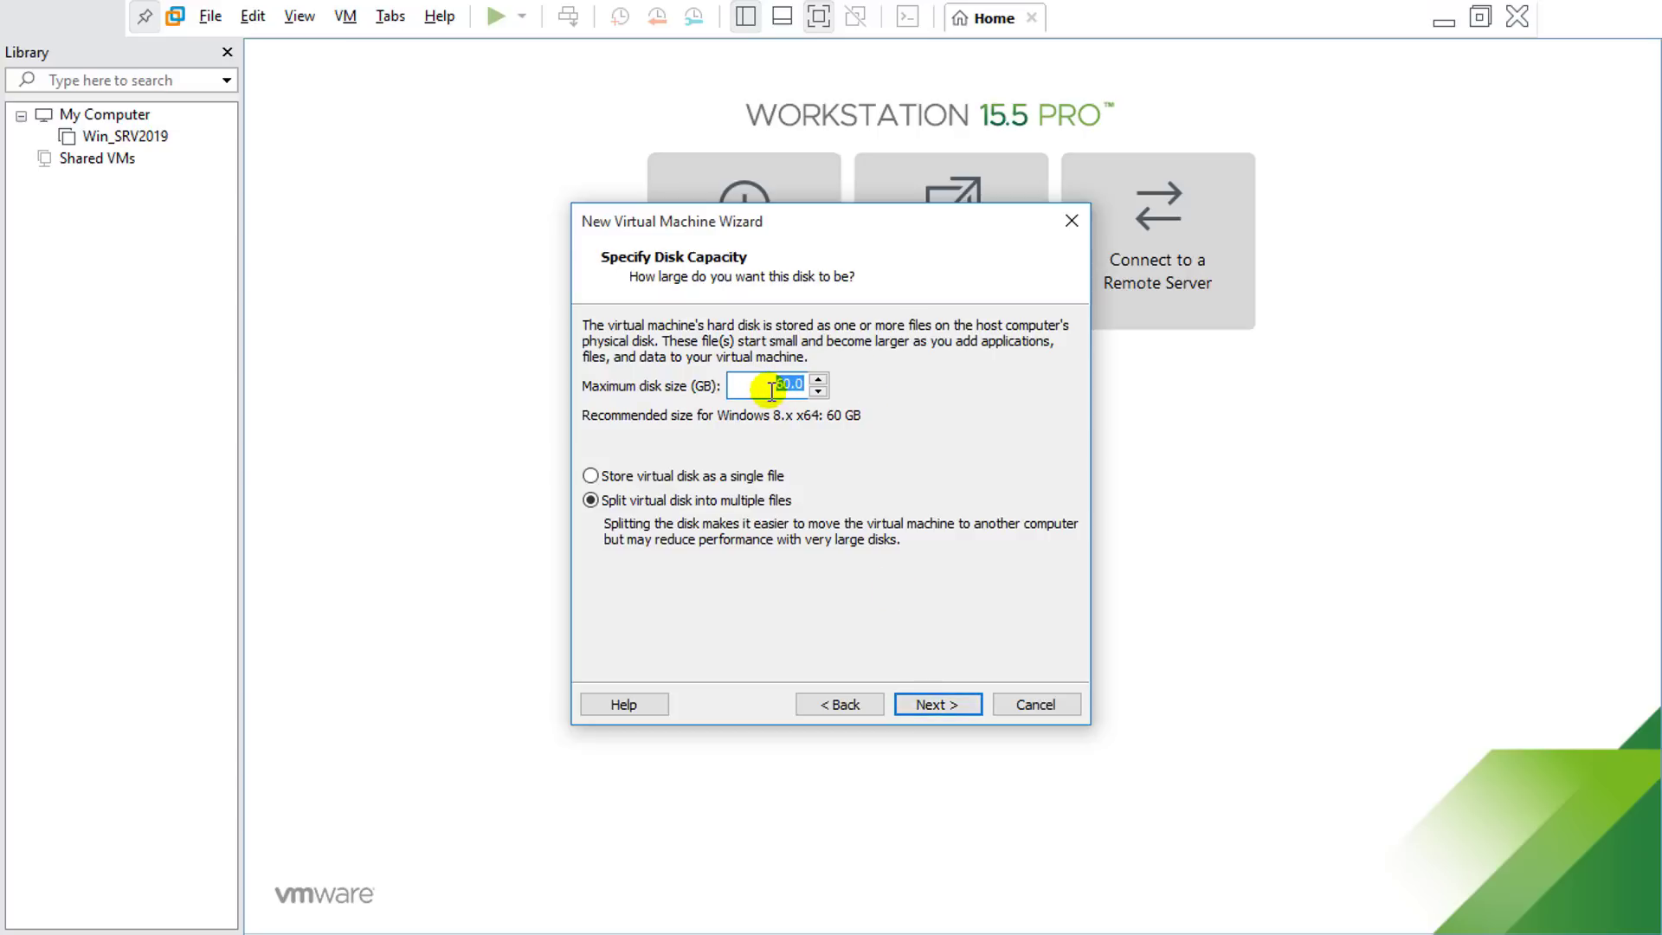
text(30)
click(952, 705)
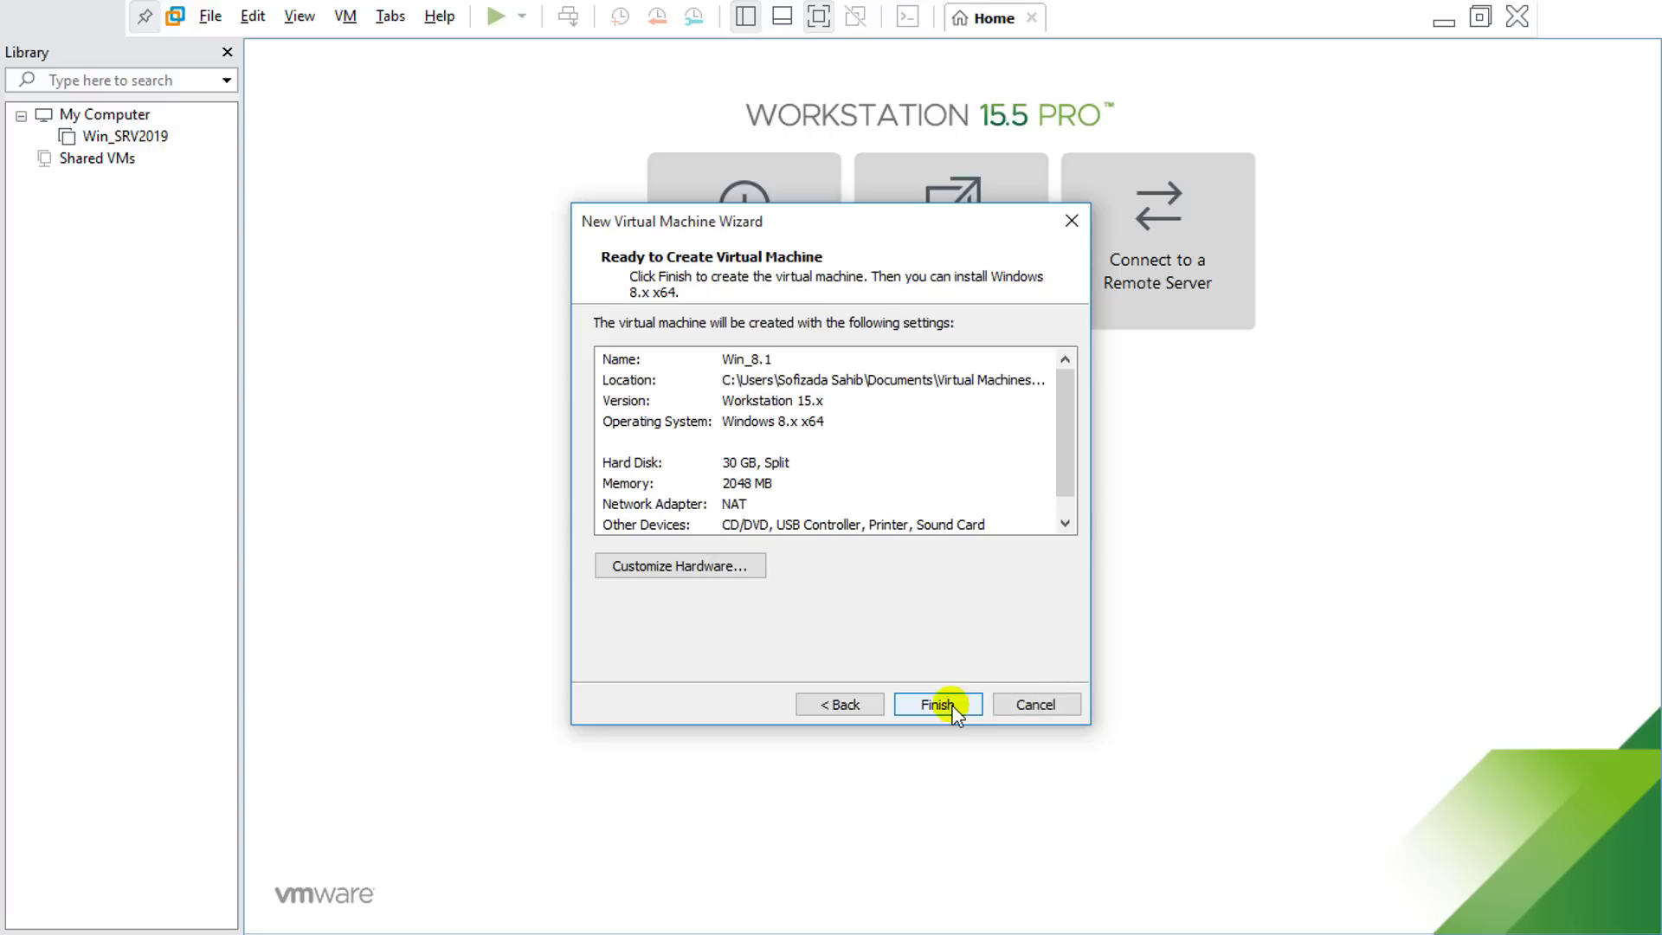
click(950, 705)
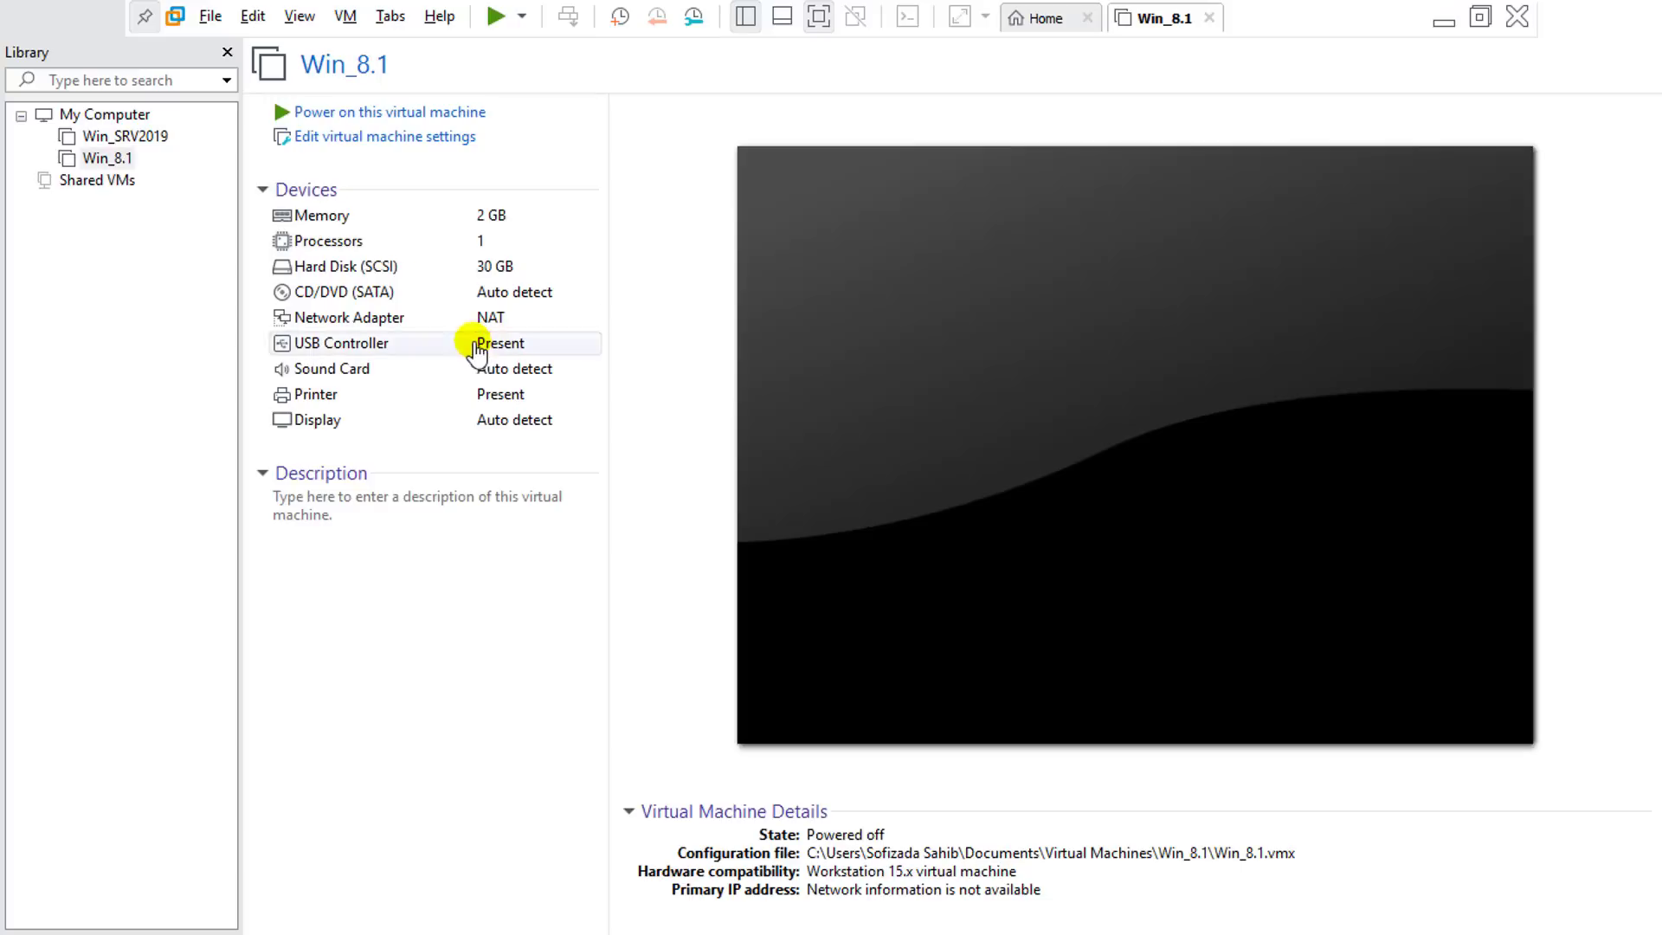
Step: Set Win_8.1's CD/DVD drive to use the ISO image E:\winsdows 8.1.iso
click(370, 139)
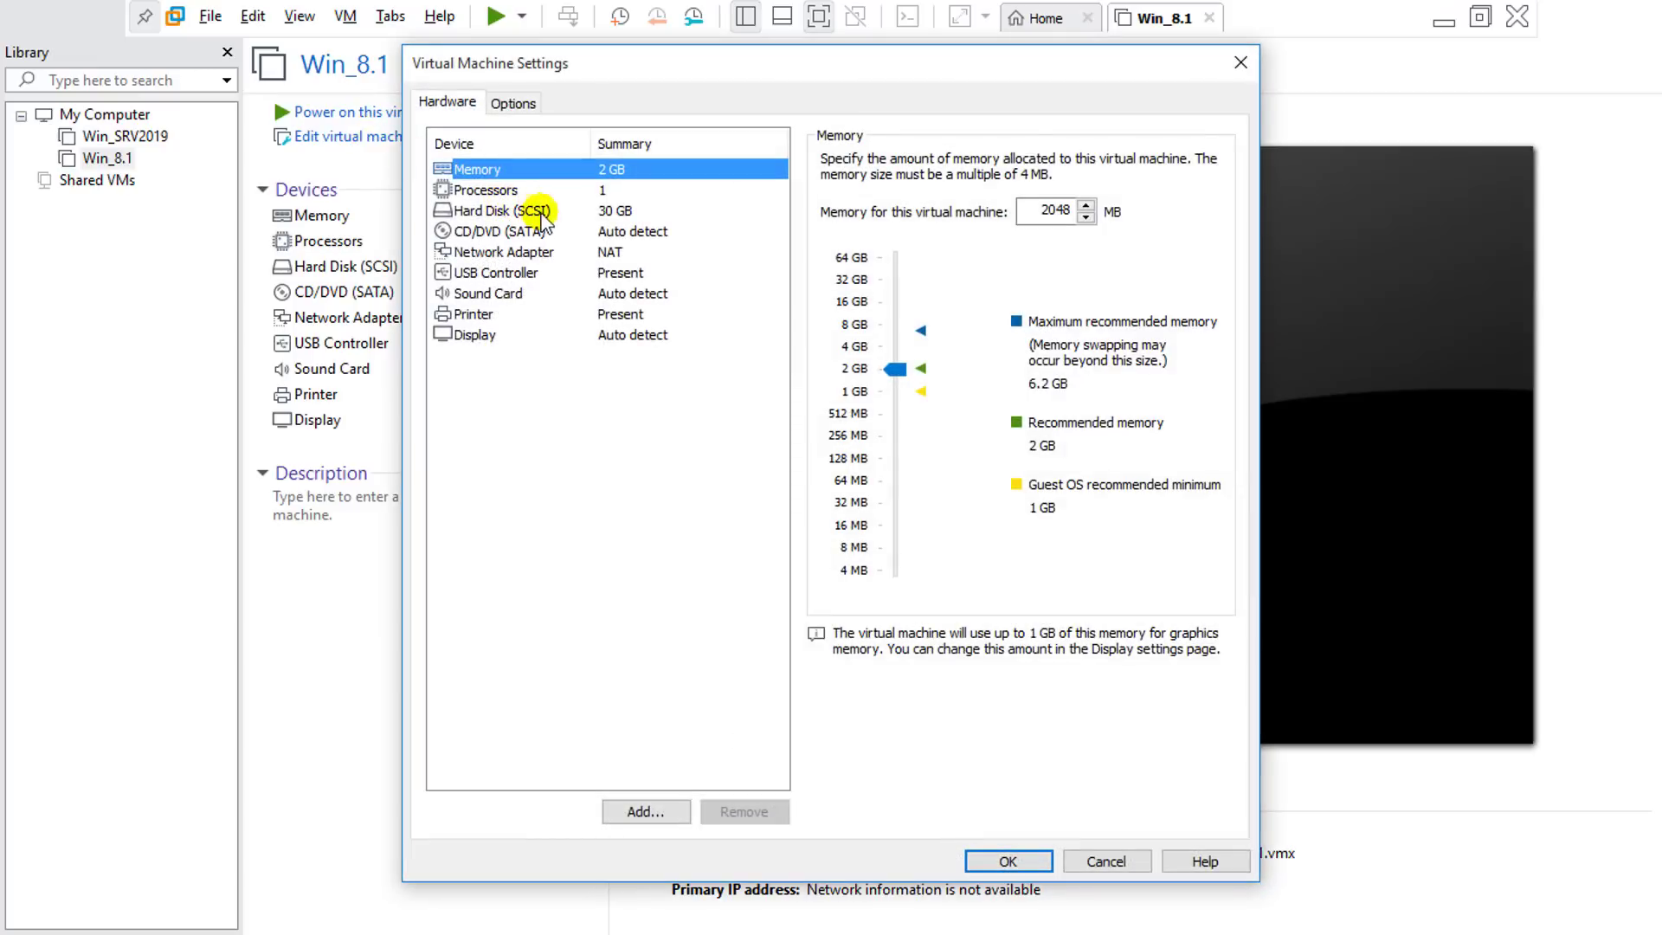
click(532, 231)
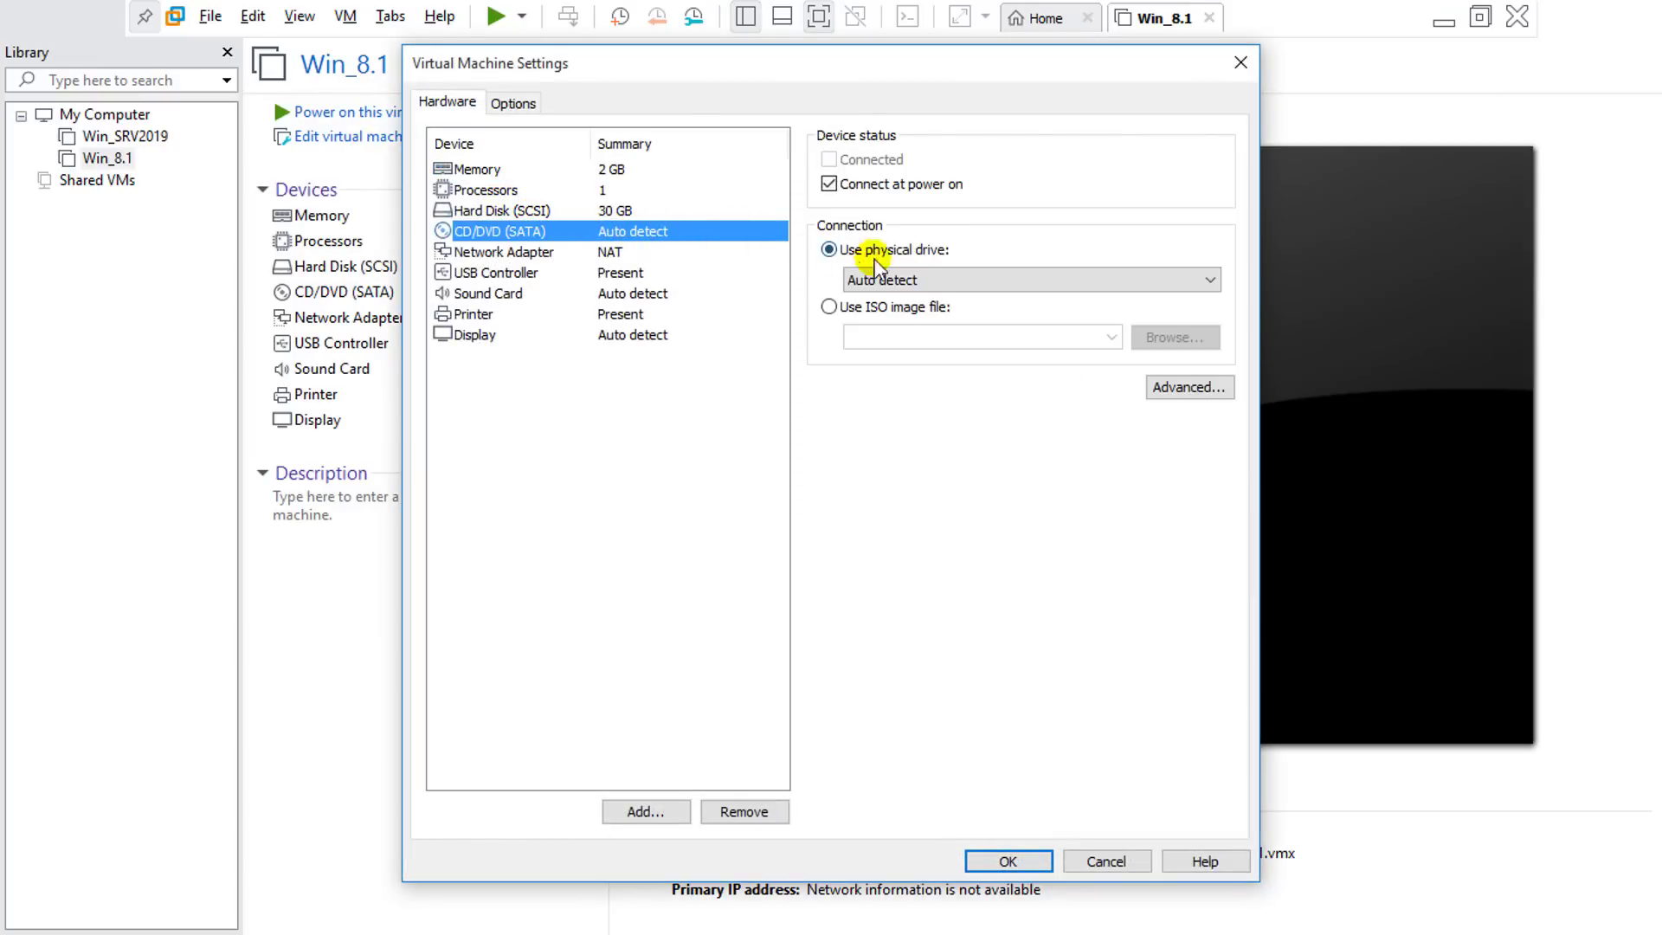
click(841, 306)
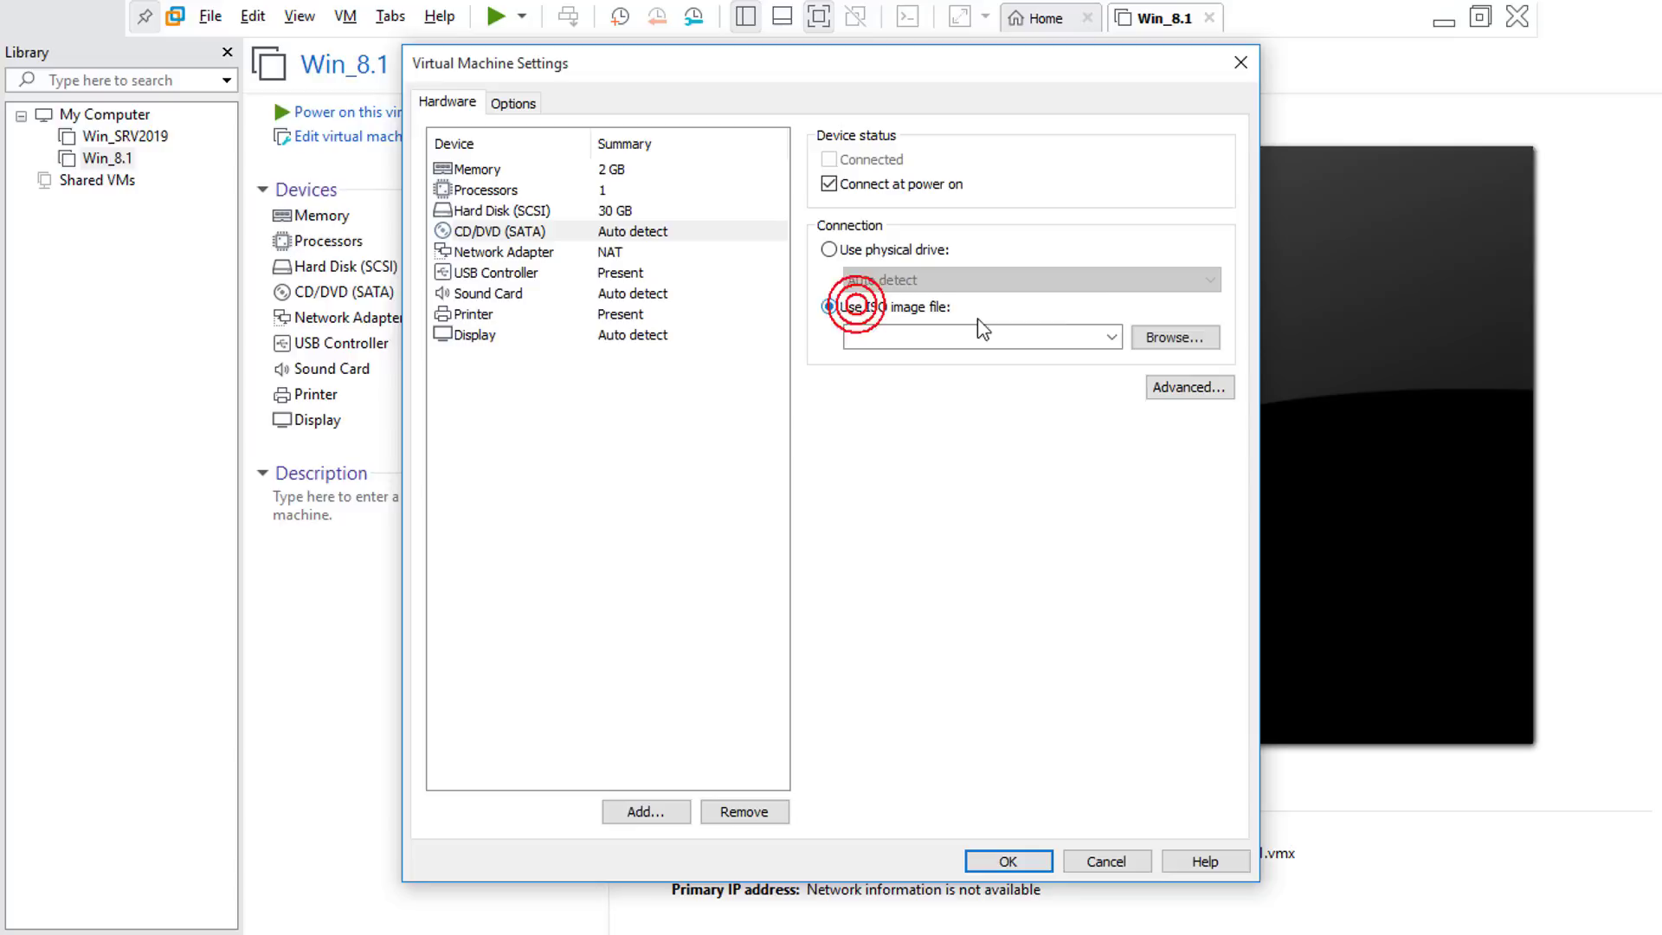
click(1141, 337)
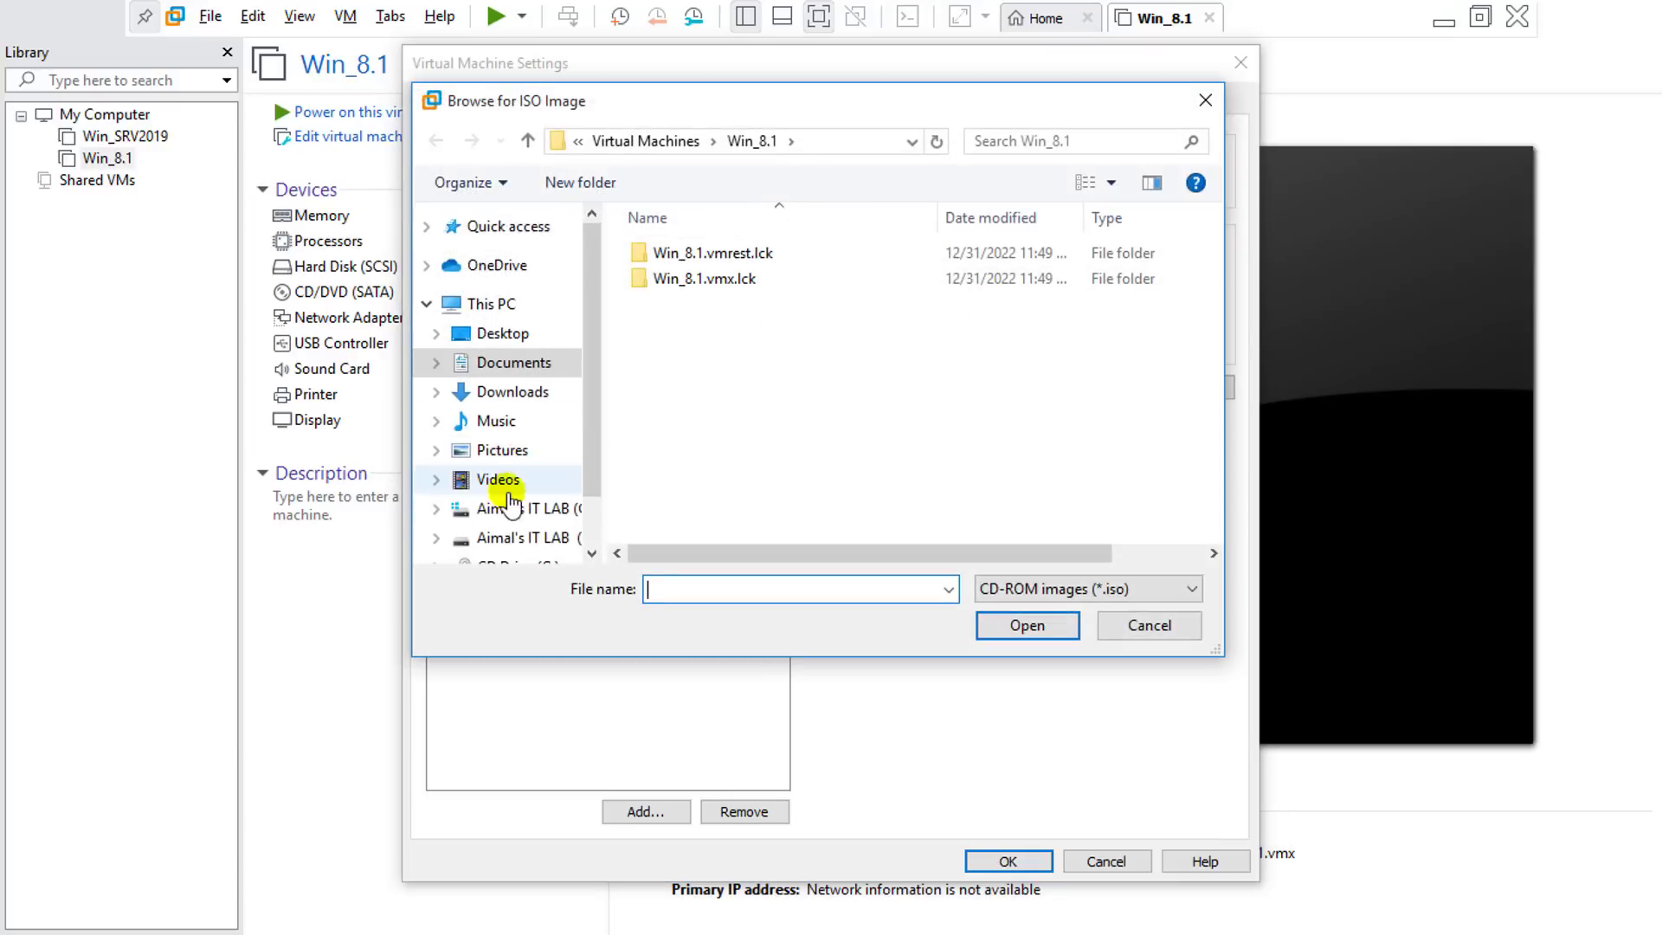
click(519, 538)
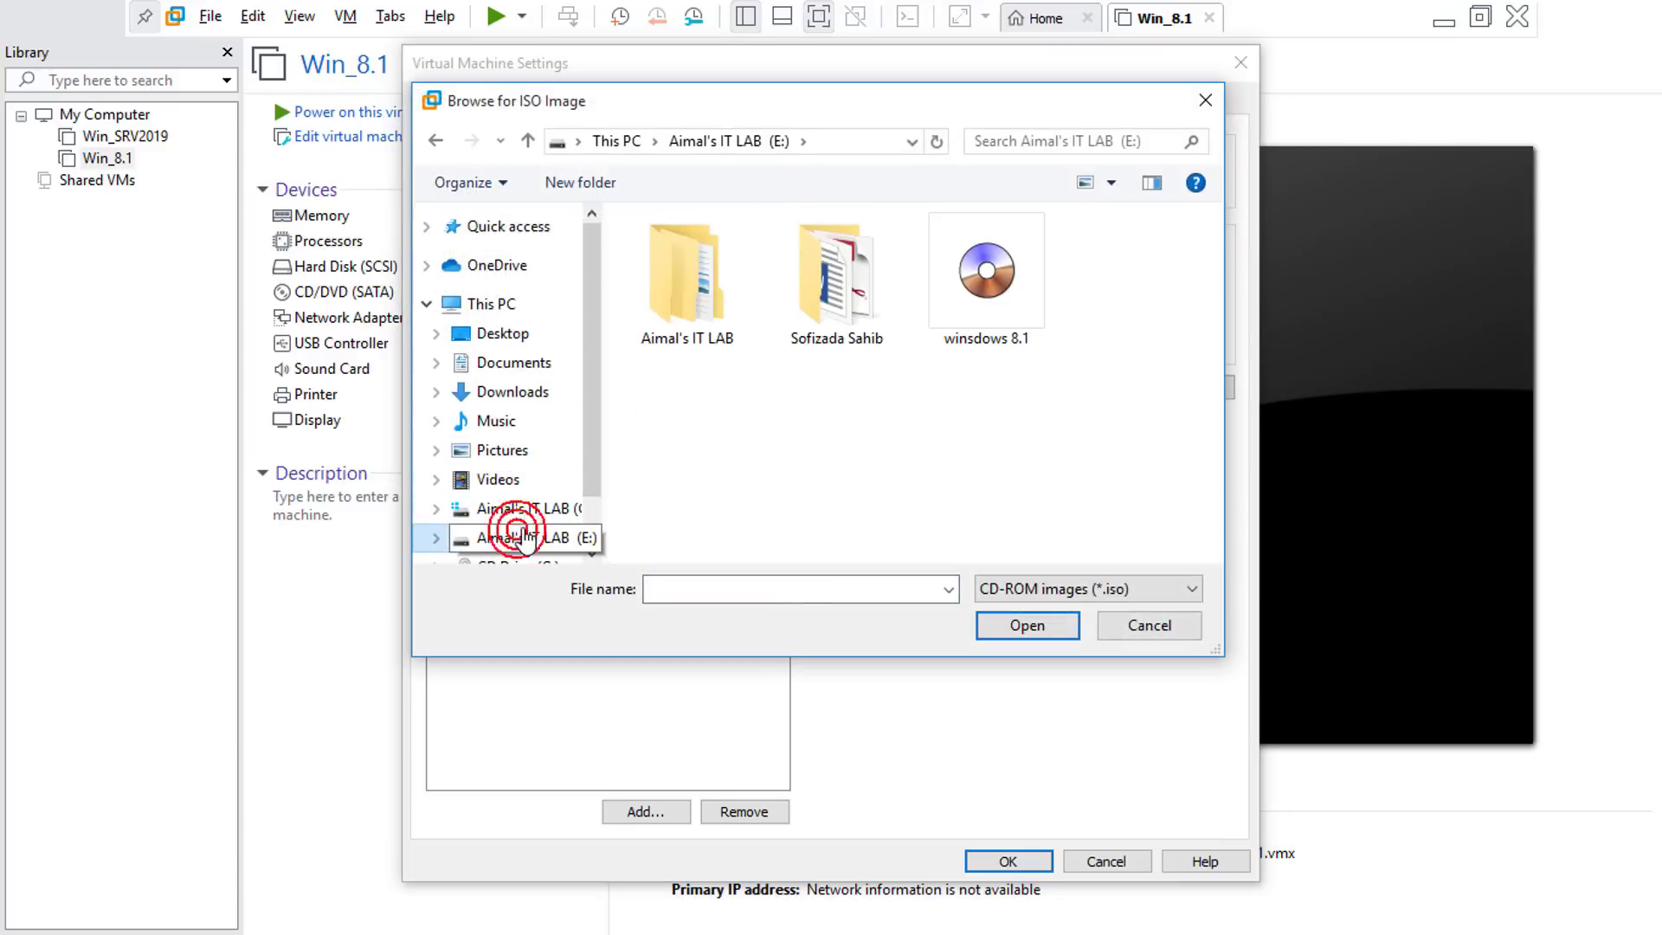
click(956, 312)
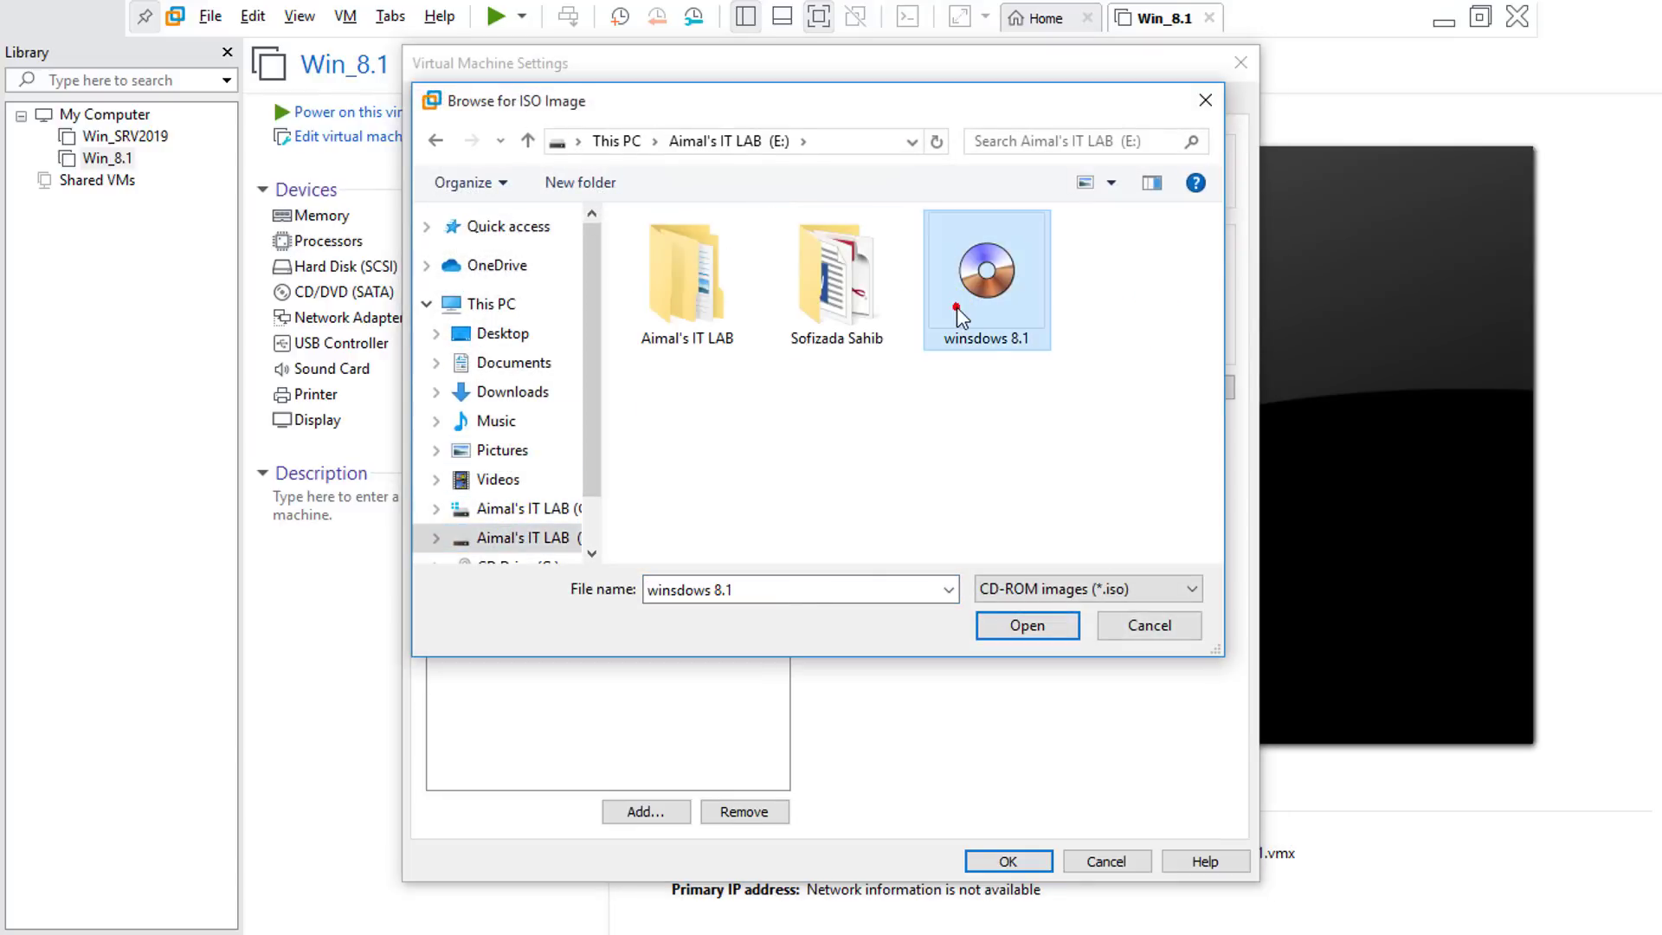
click(1043, 625)
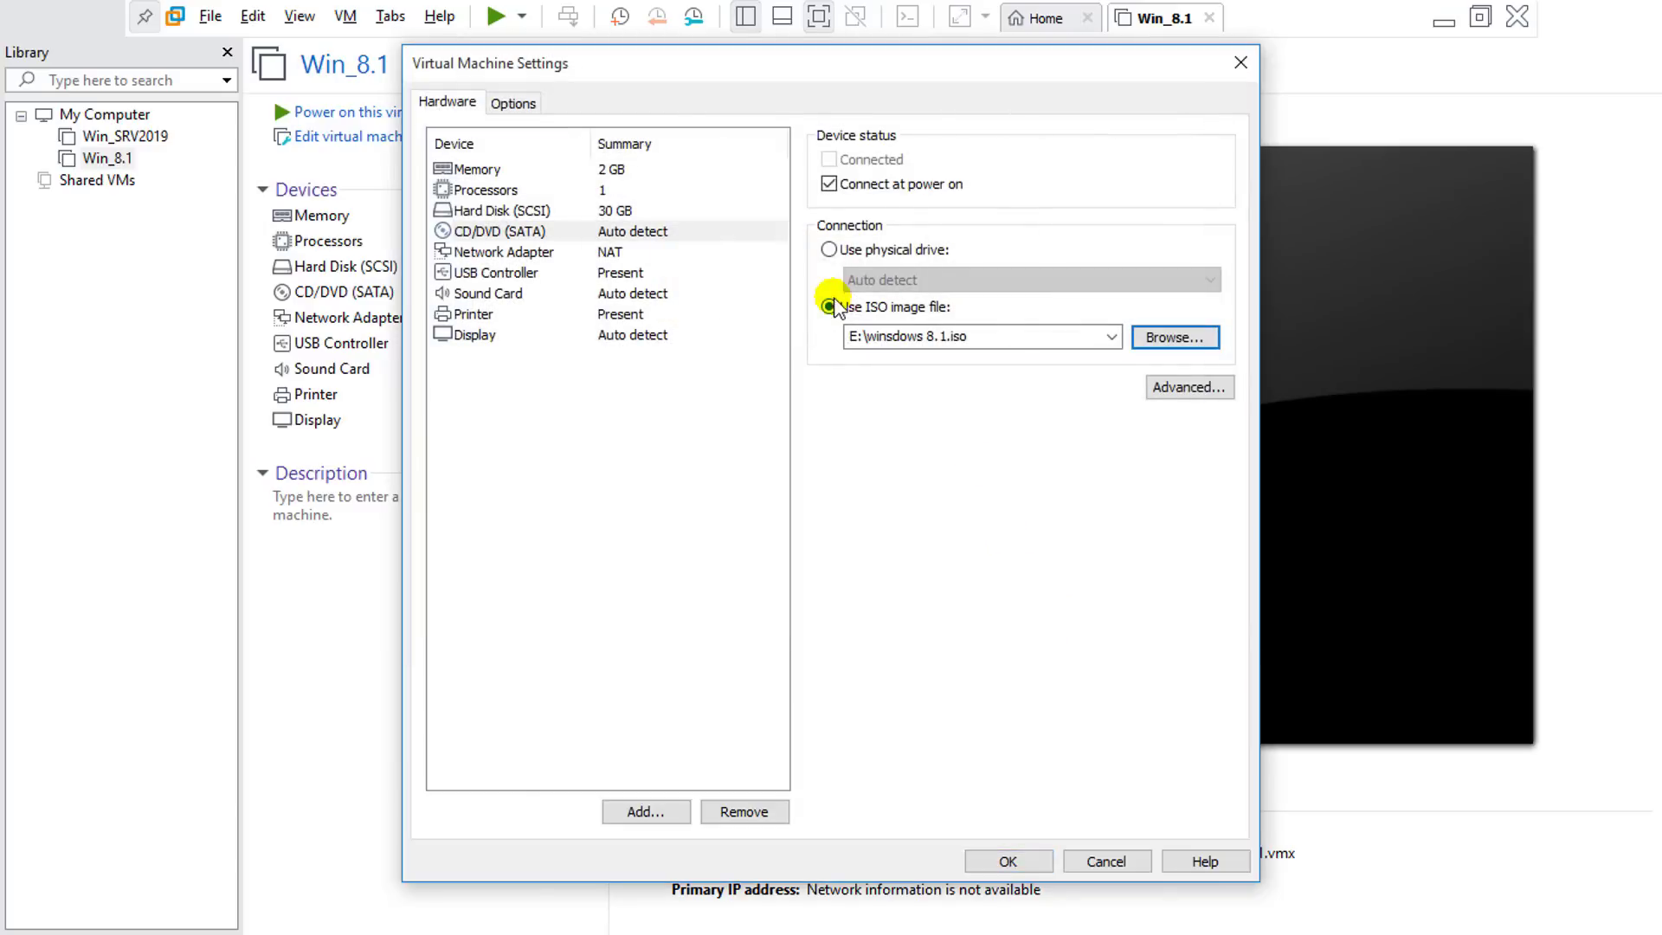
Step: Switch the network adapter to Host-only and save the hardware settings
click(592, 252)
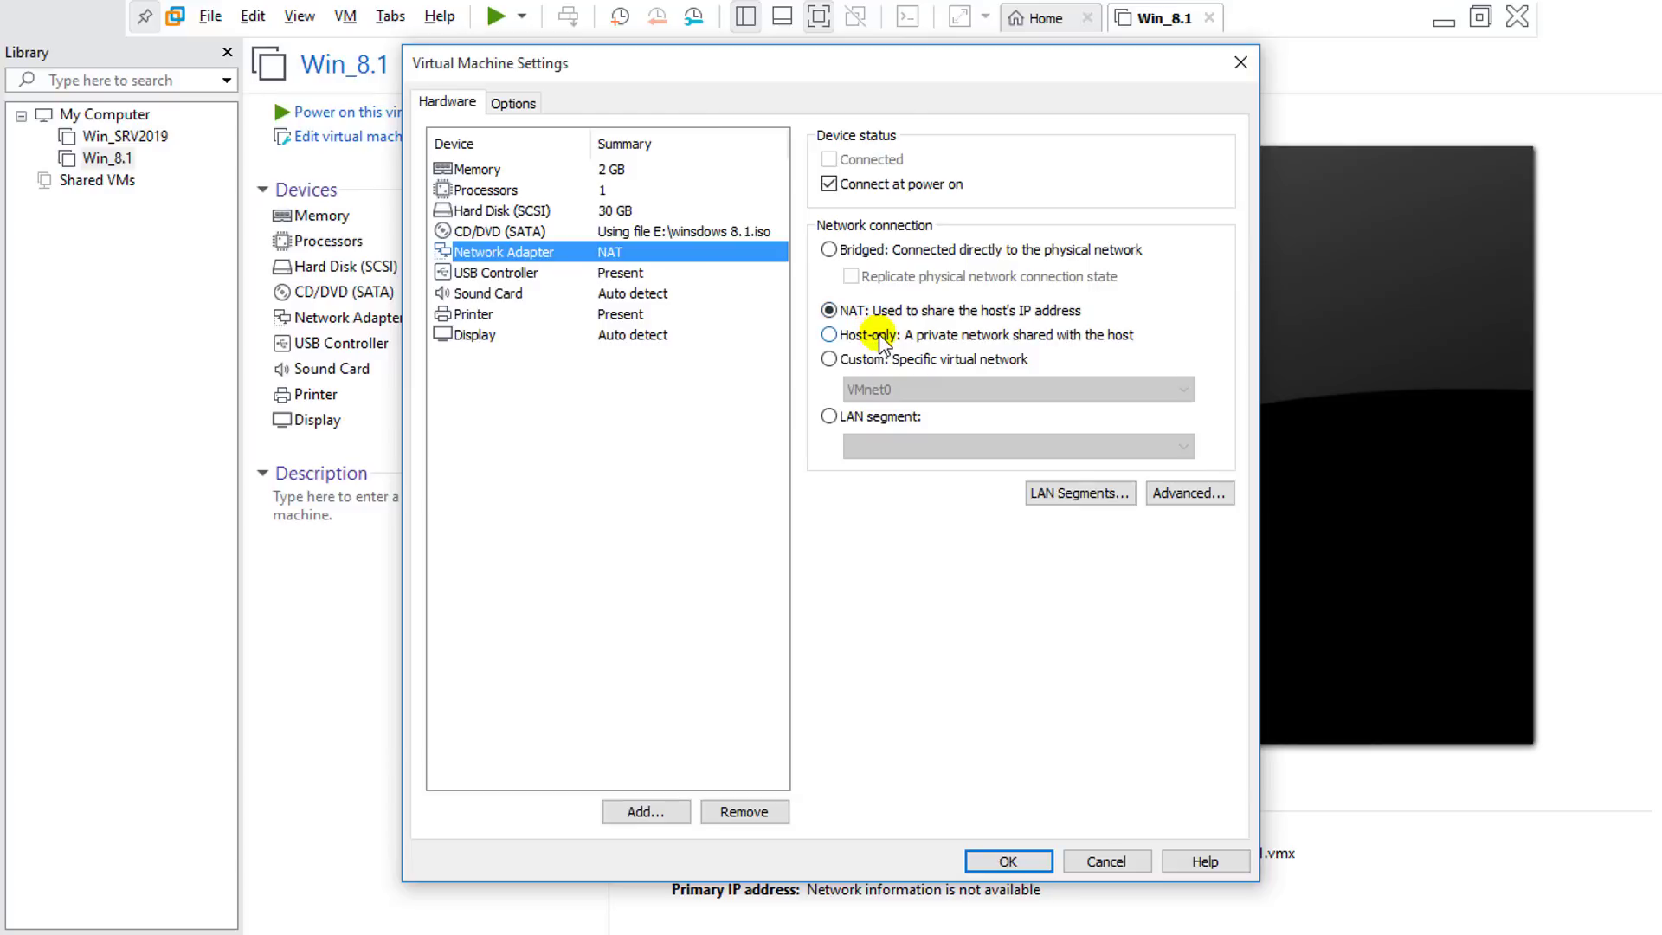
click(878, 336)
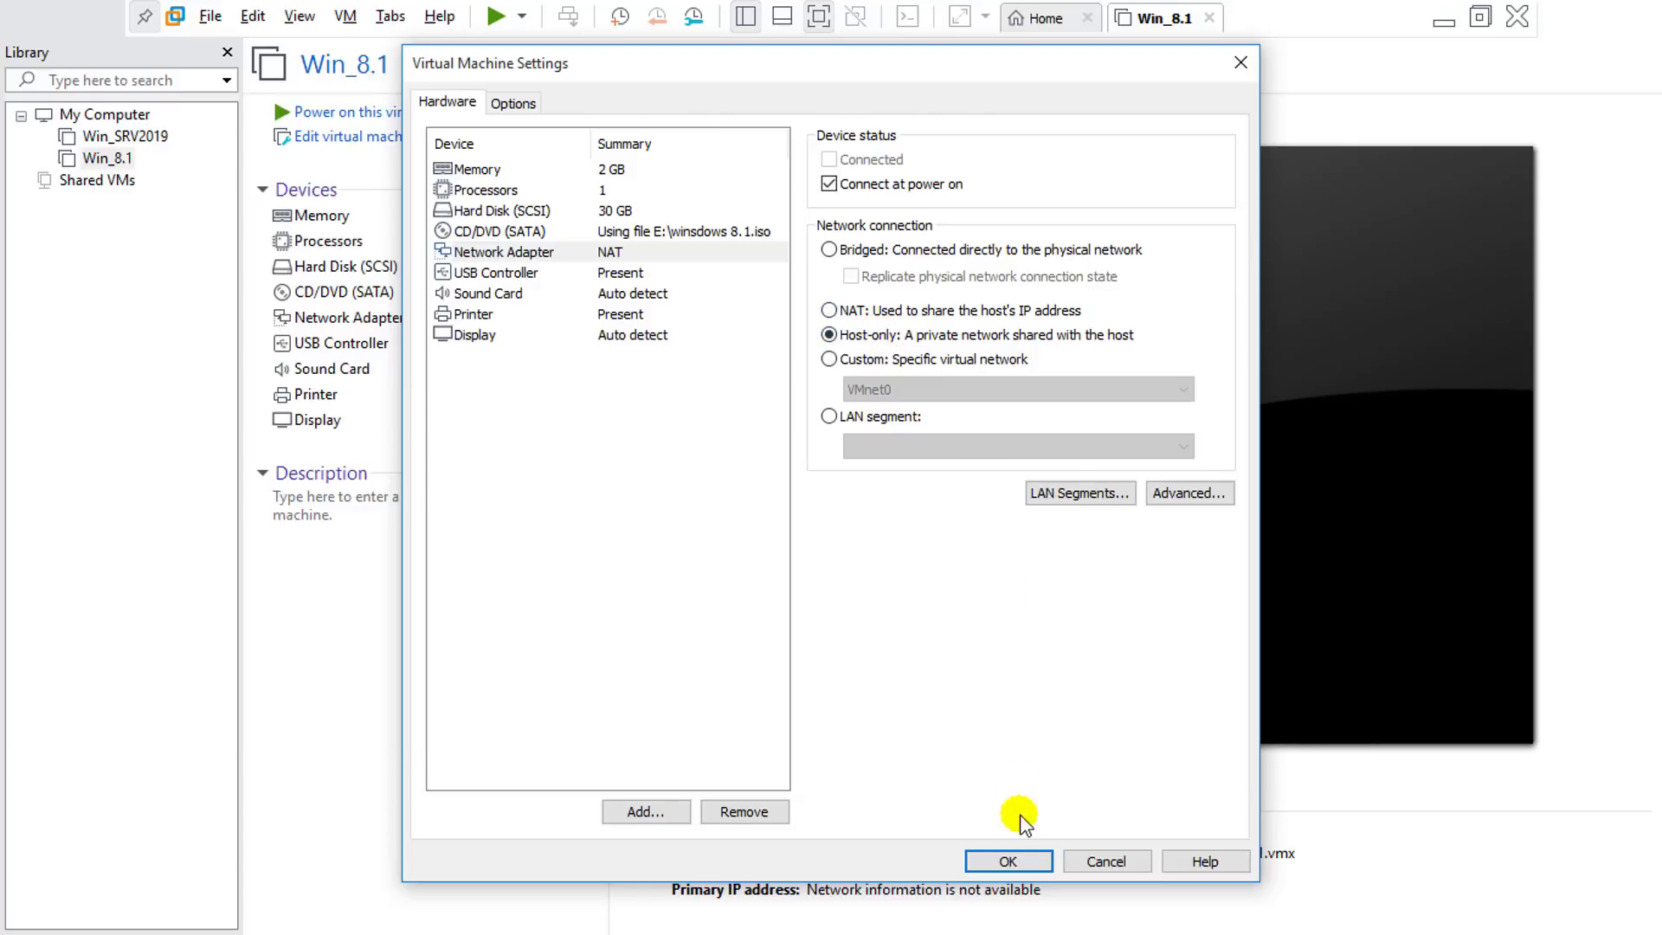
click(1008, 861)
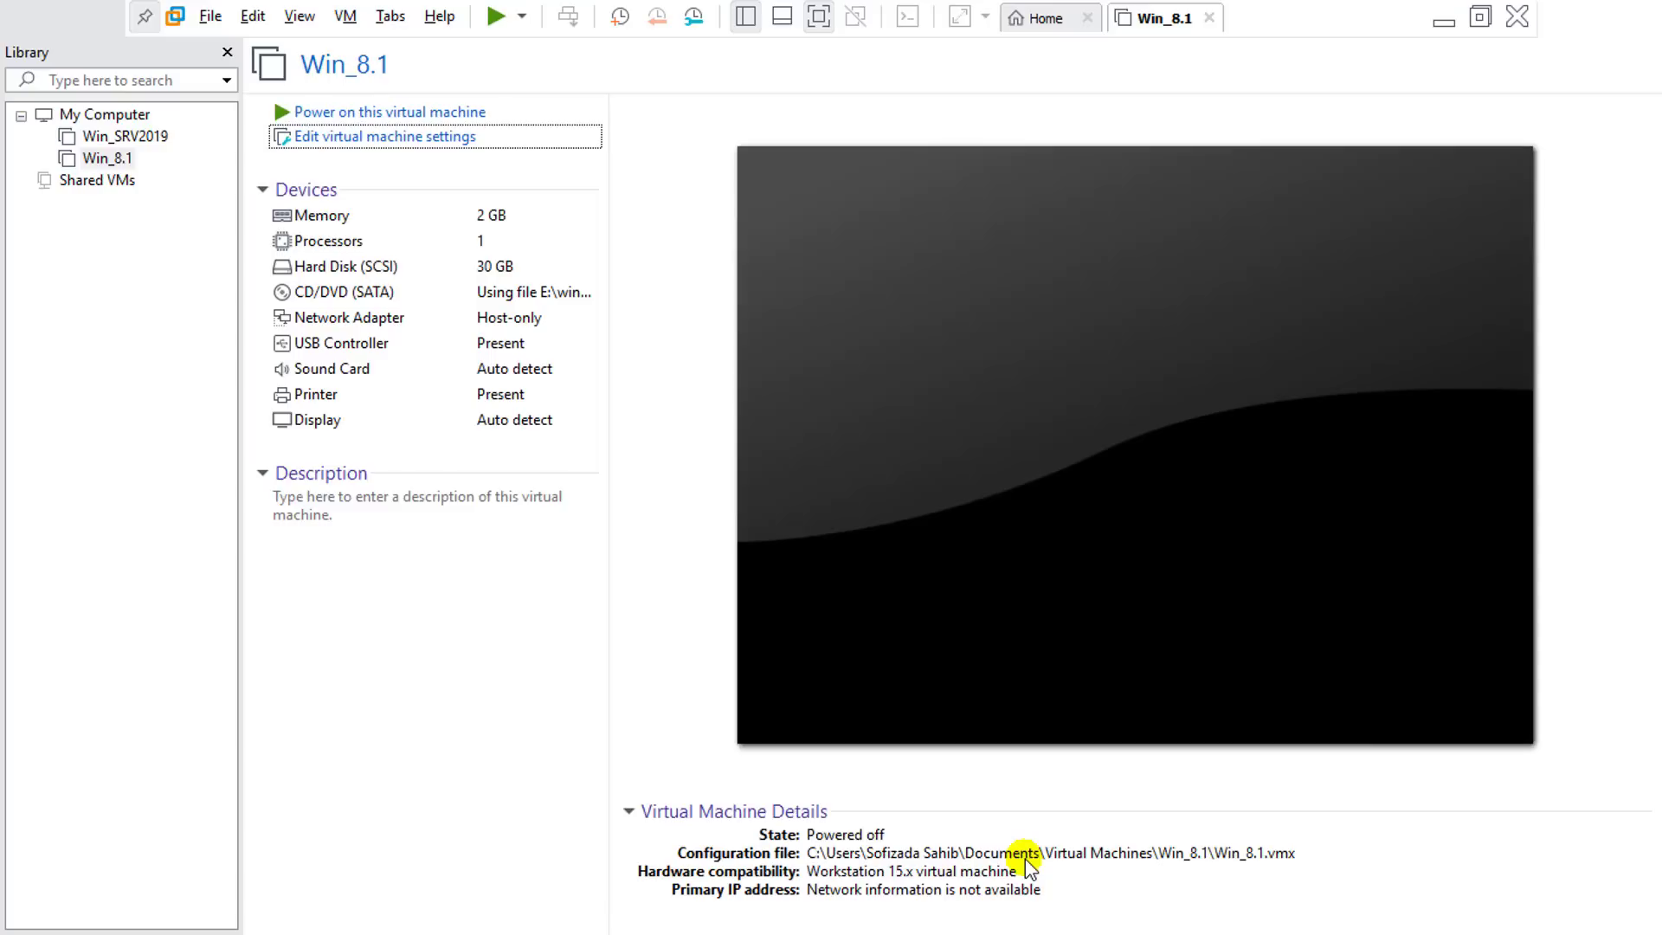
Step: Power on Win_8.1 so it boots from the Windows 8.1 ISO into Windows Setup
click(385, 113)
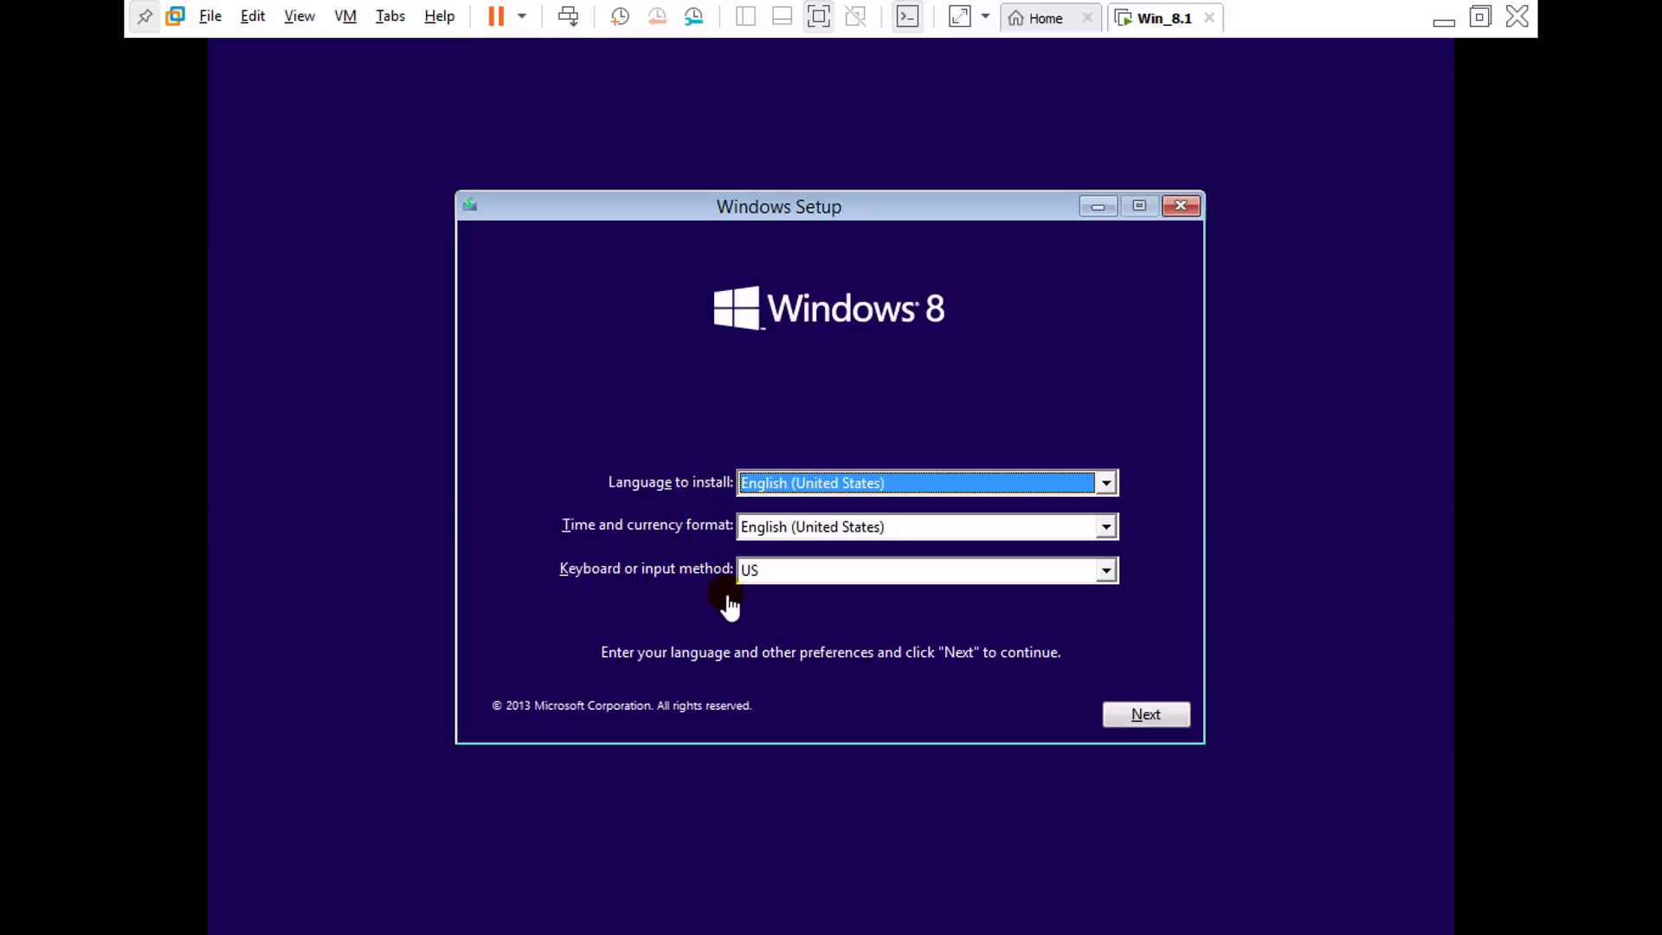
Step: Accept default language and license terms, then custom-install Windows onto Drive 0's 30 GB unallocated space
click(1119, 715)
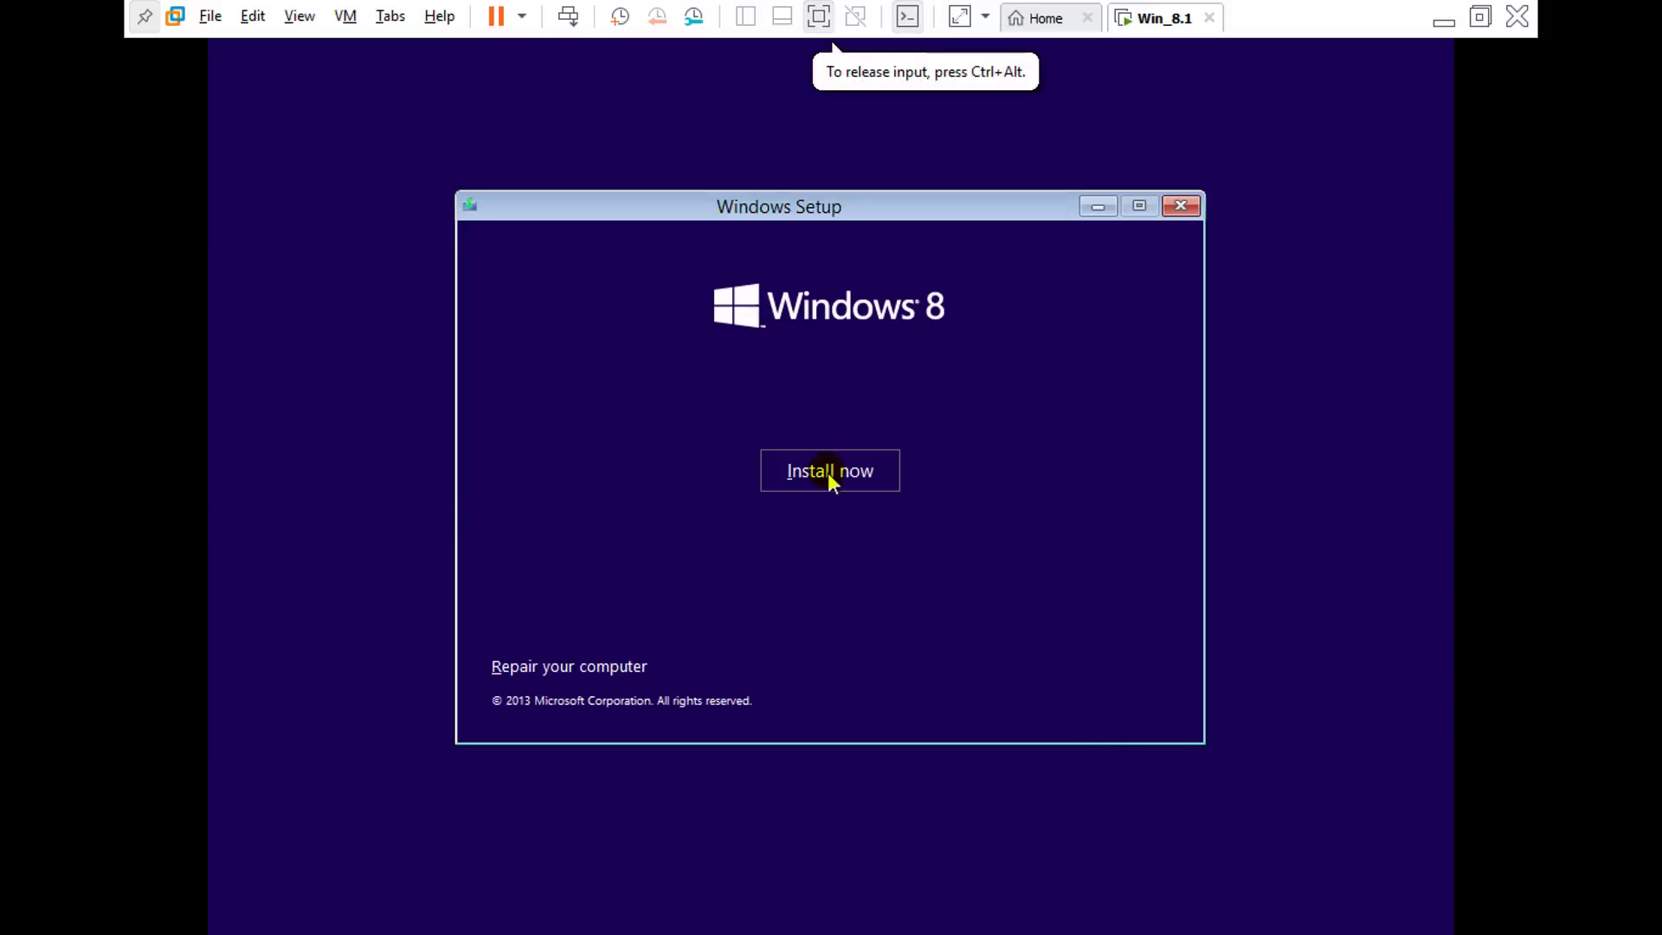
click(823, 470)
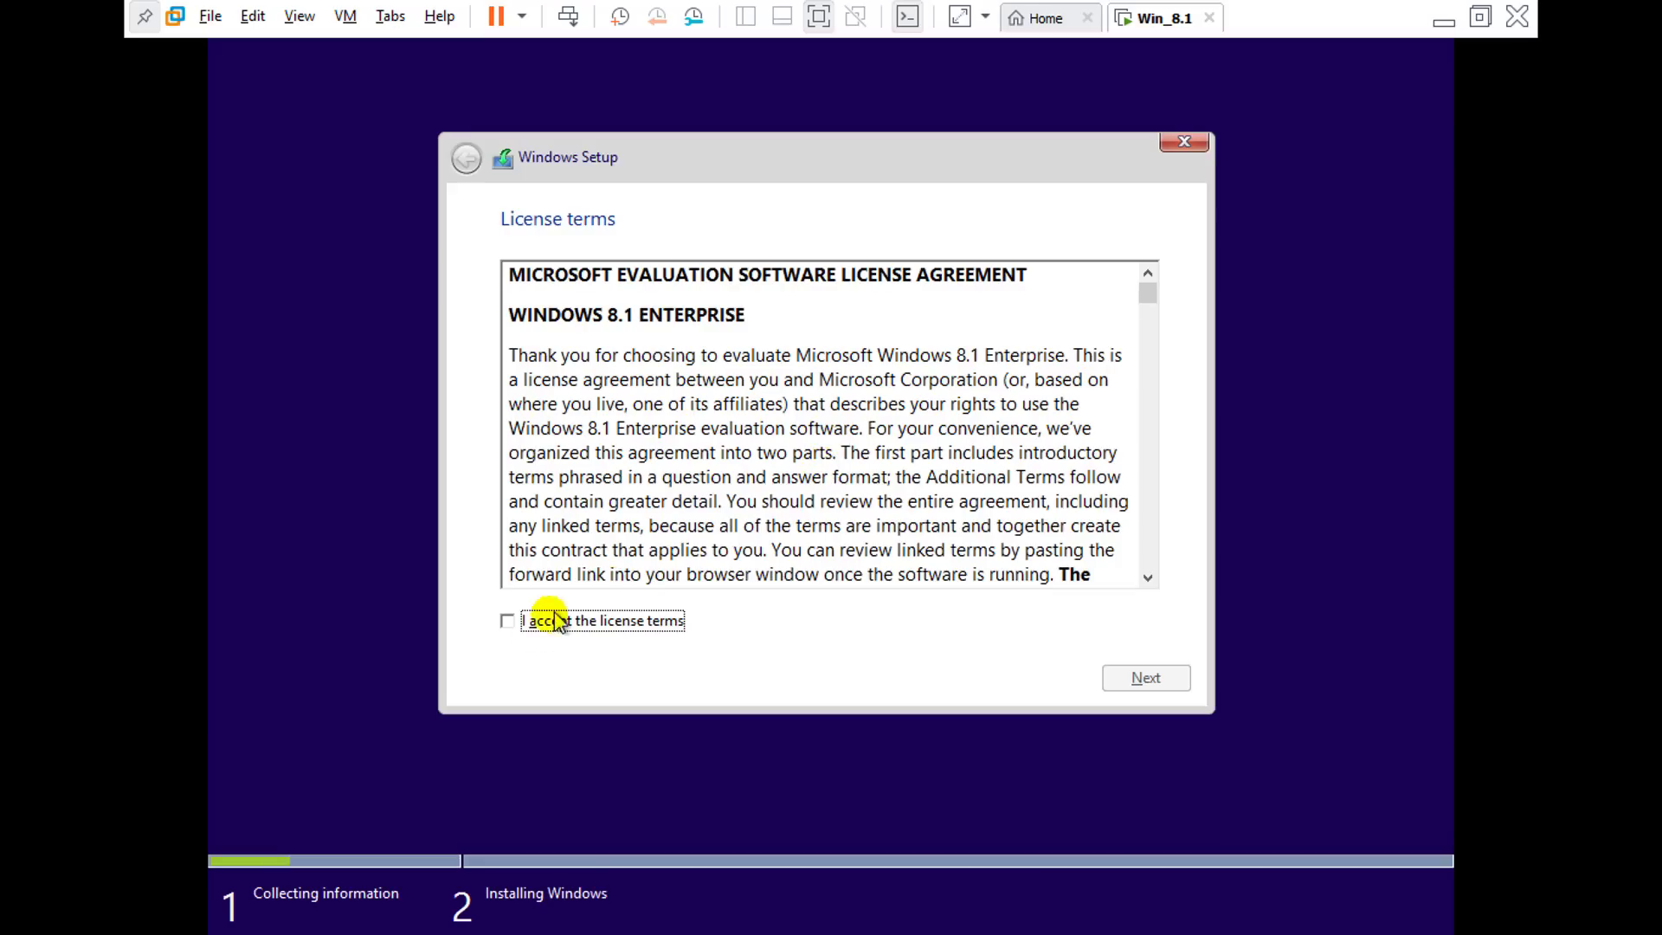
click(508, 621)
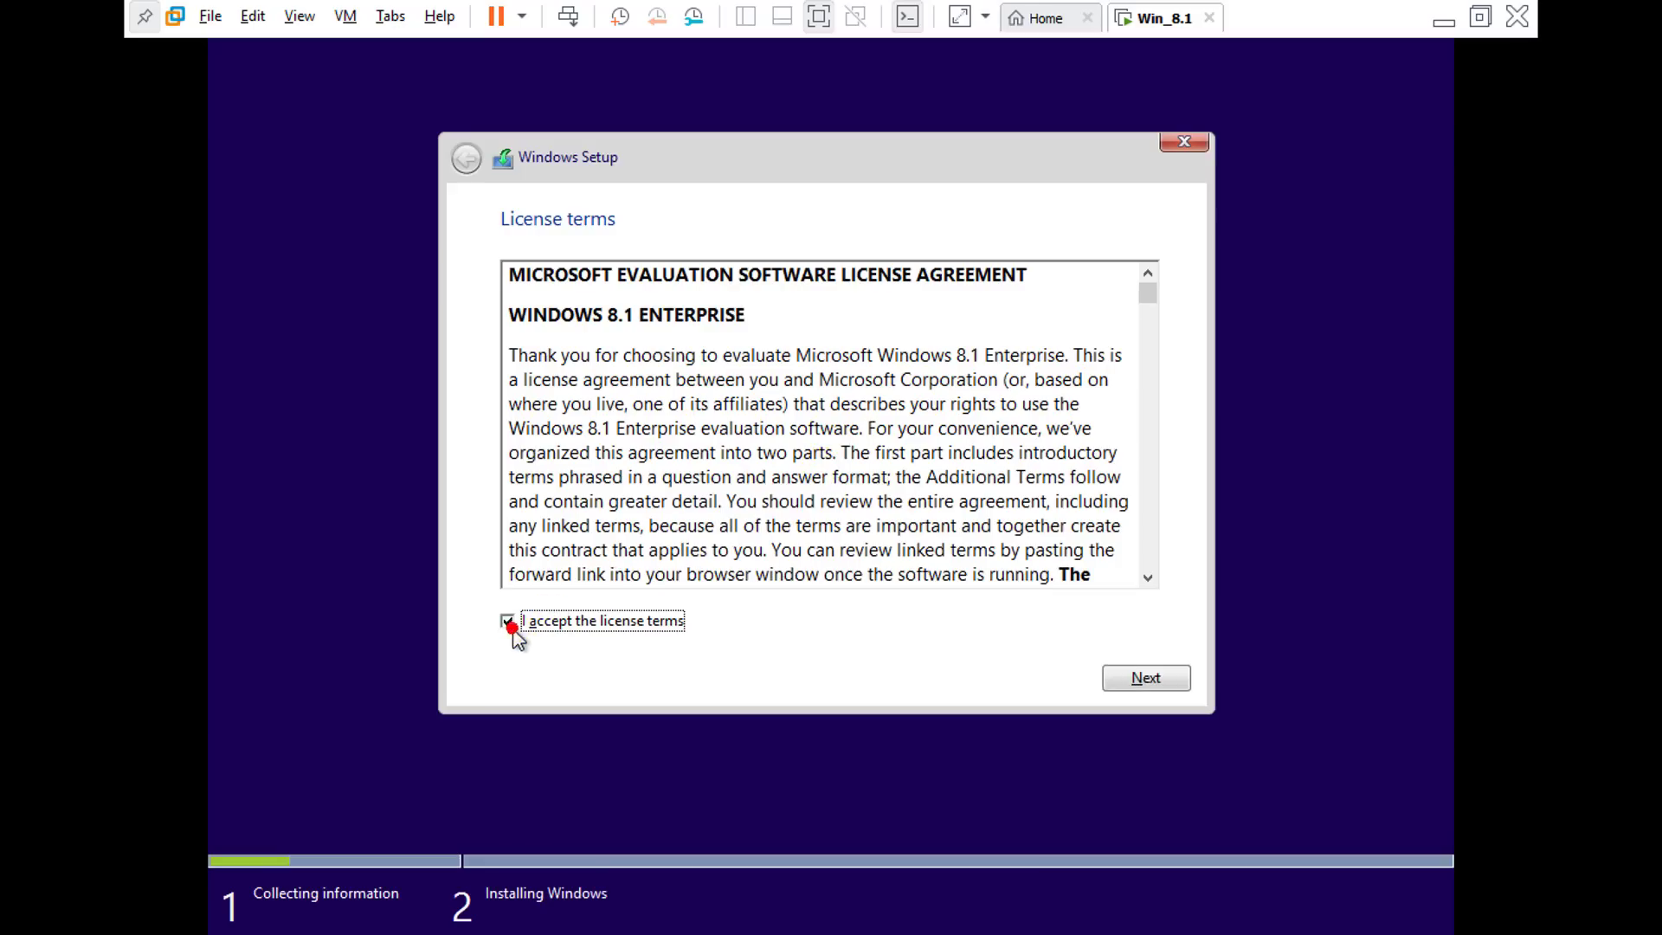
click(1175, 693)
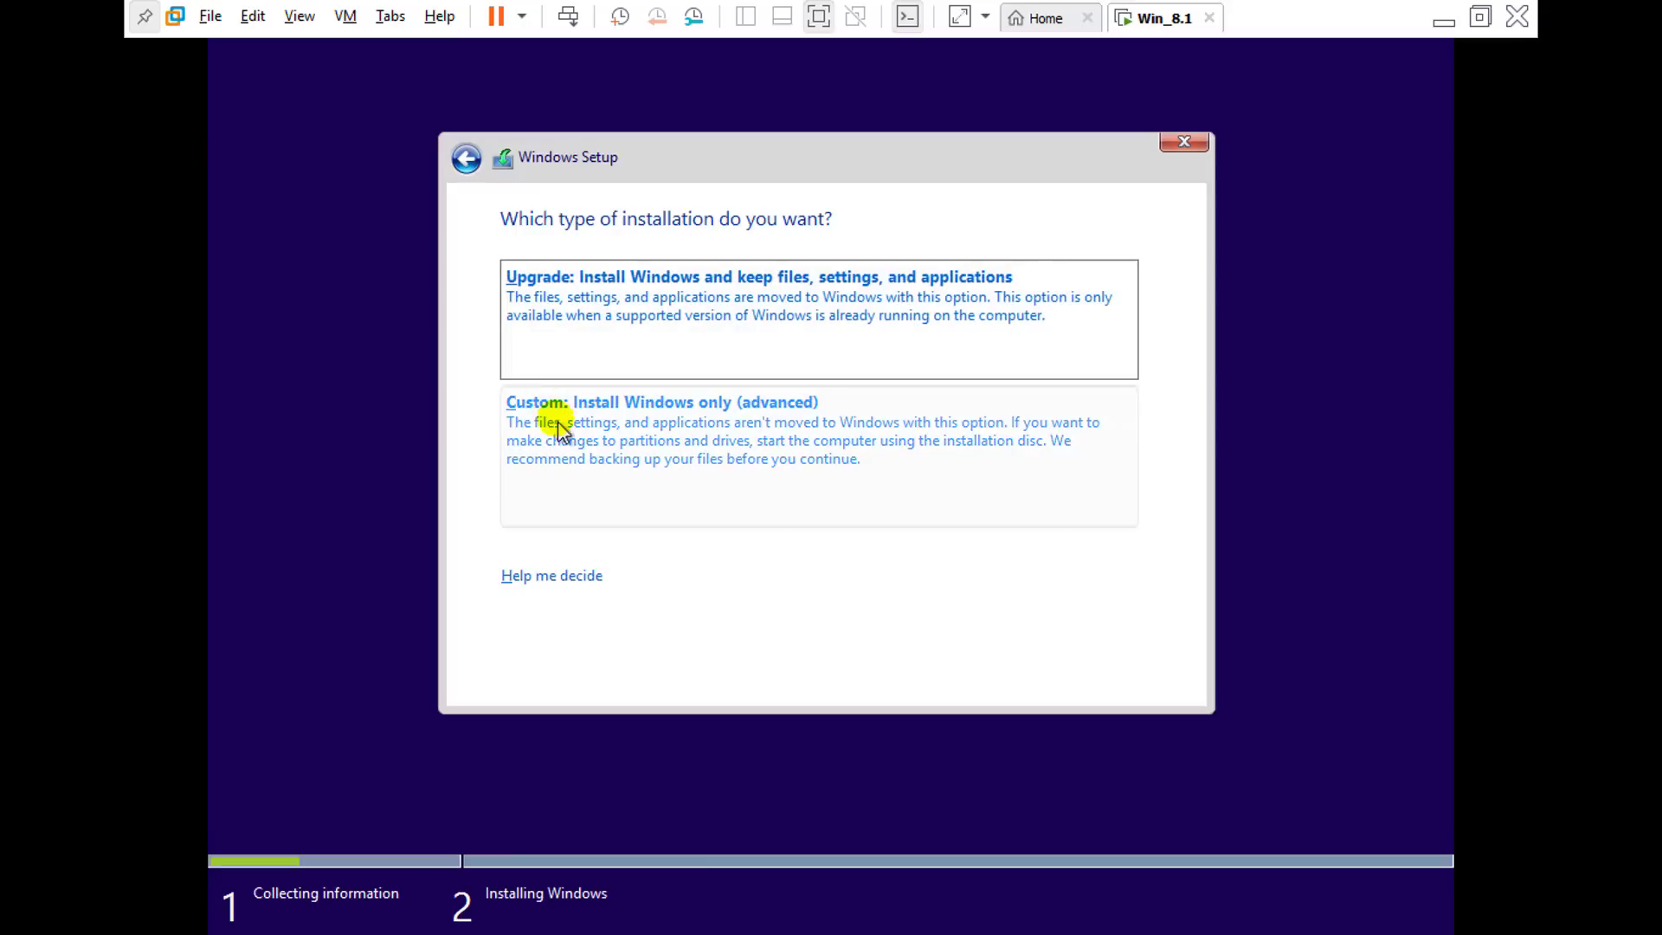
click(600, 440)
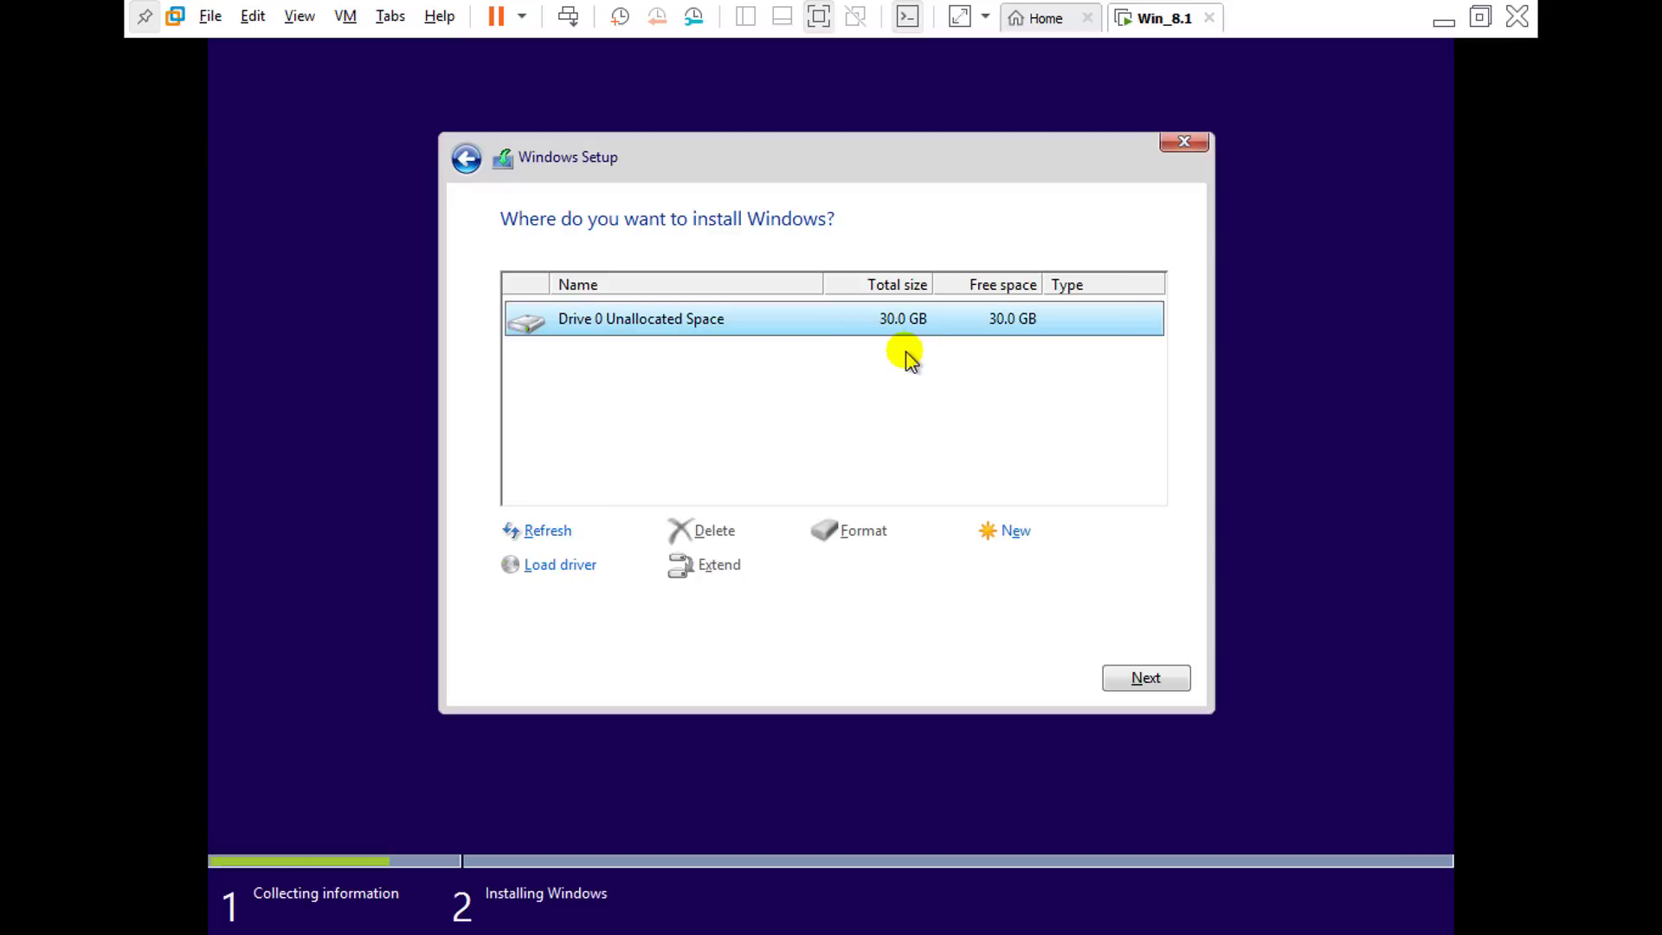
click(1160, 673)
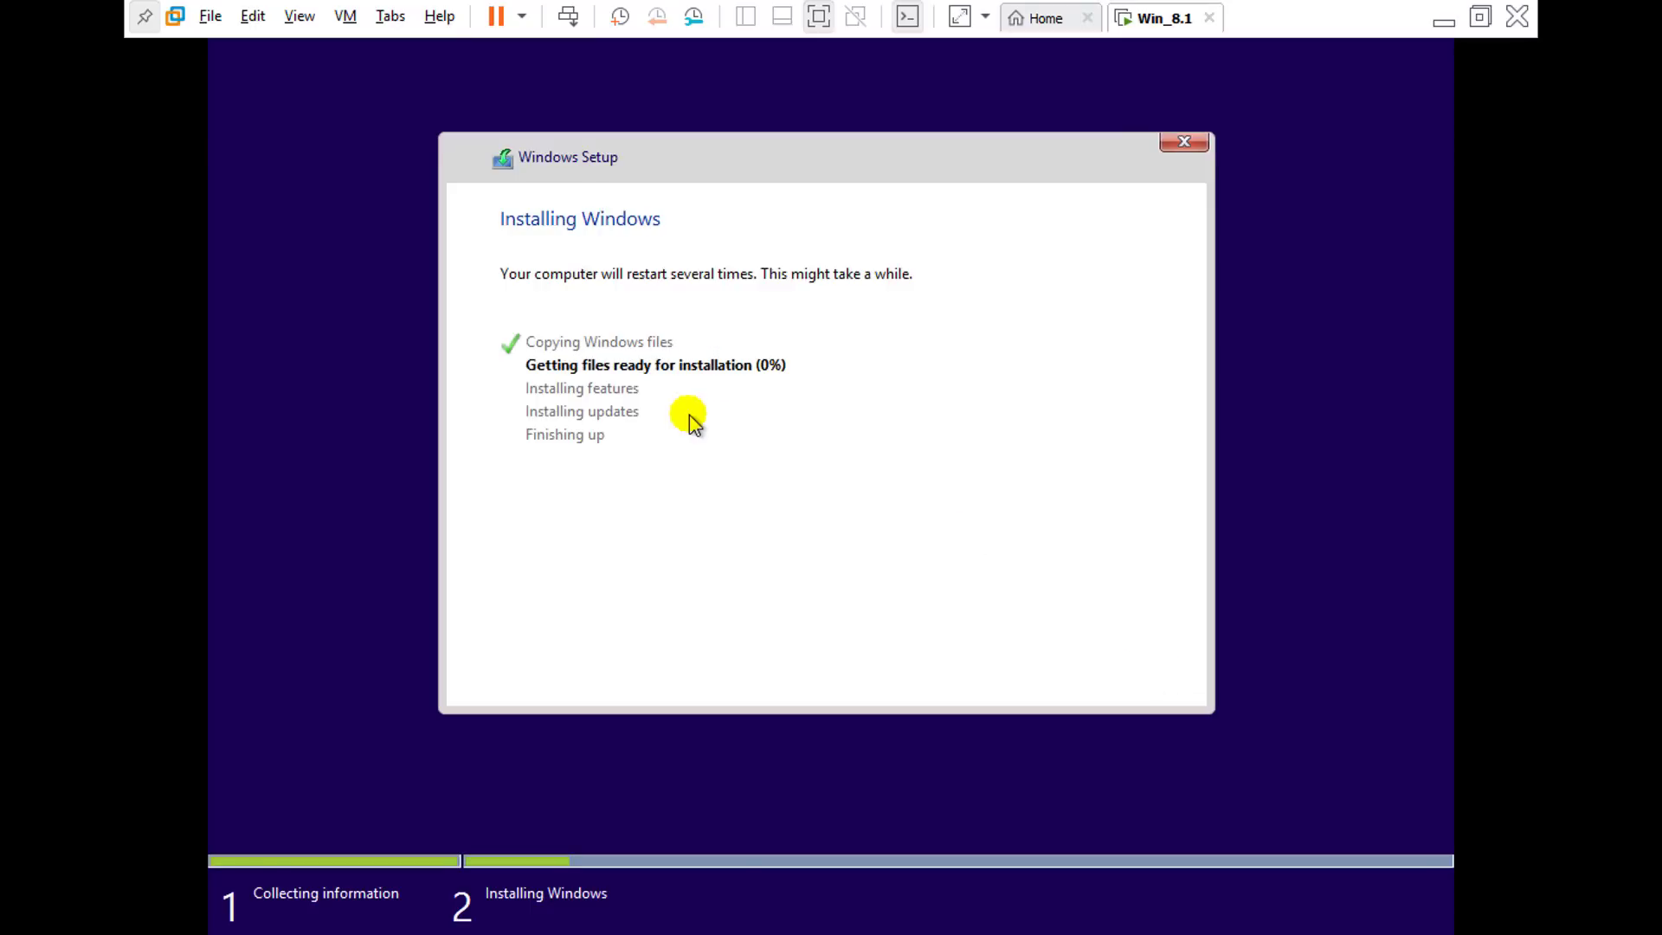
Step: Exit full-screen mode to return Win_8.1 to the normal windowed layout
click(796, 37)
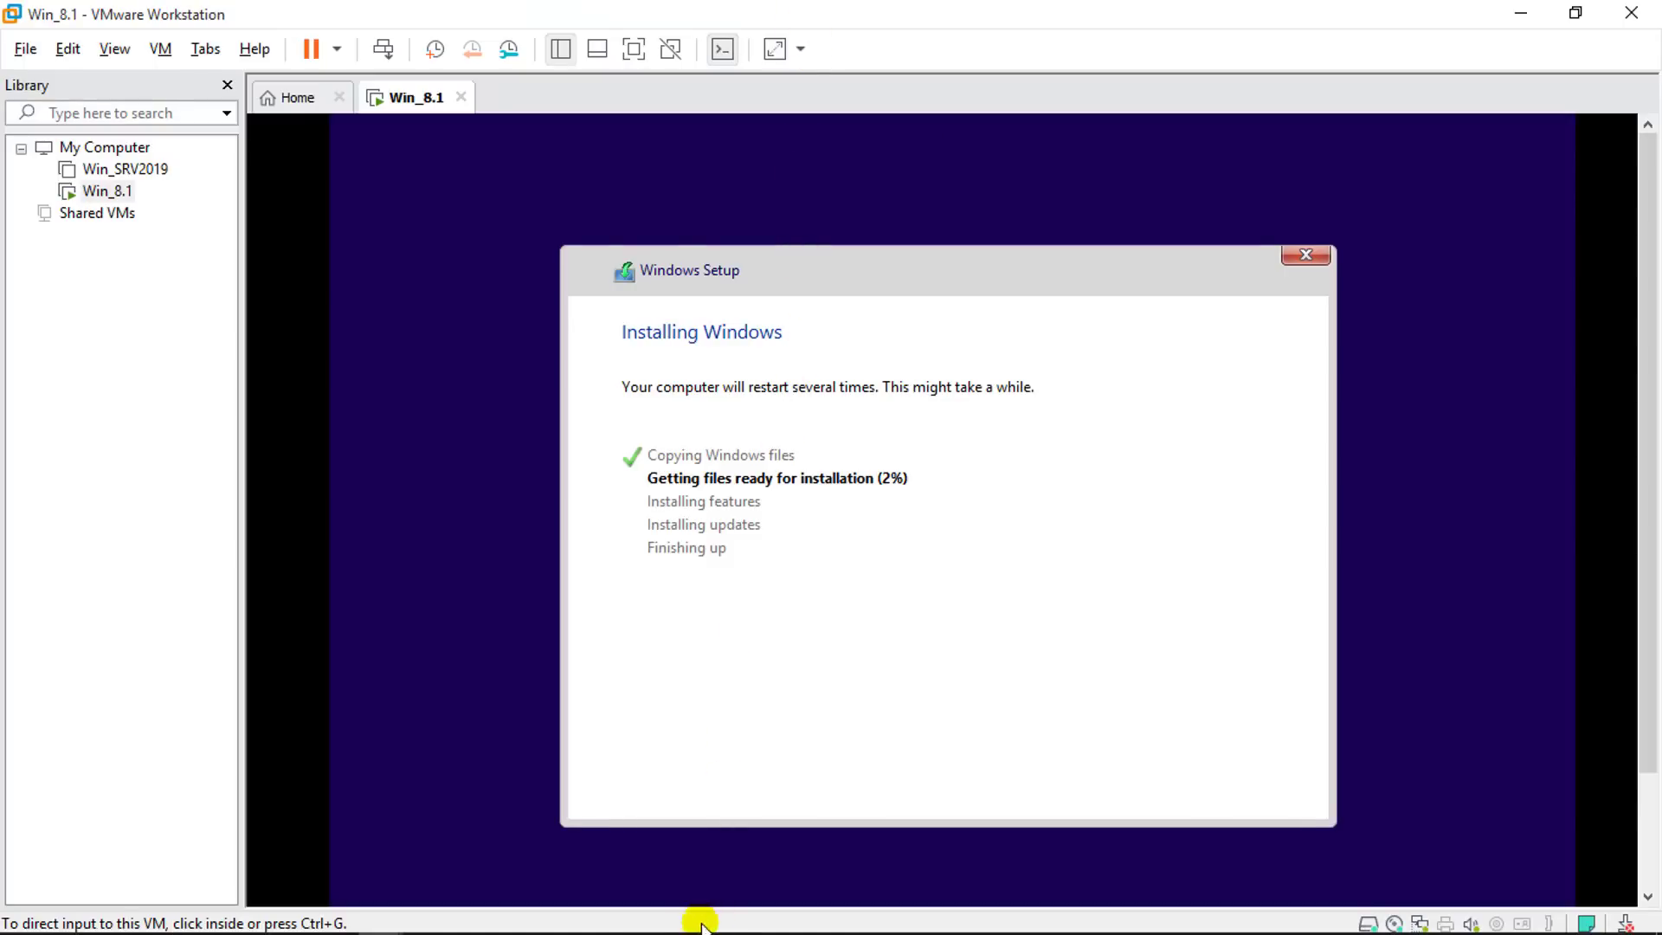
mouse_move(674, 930)
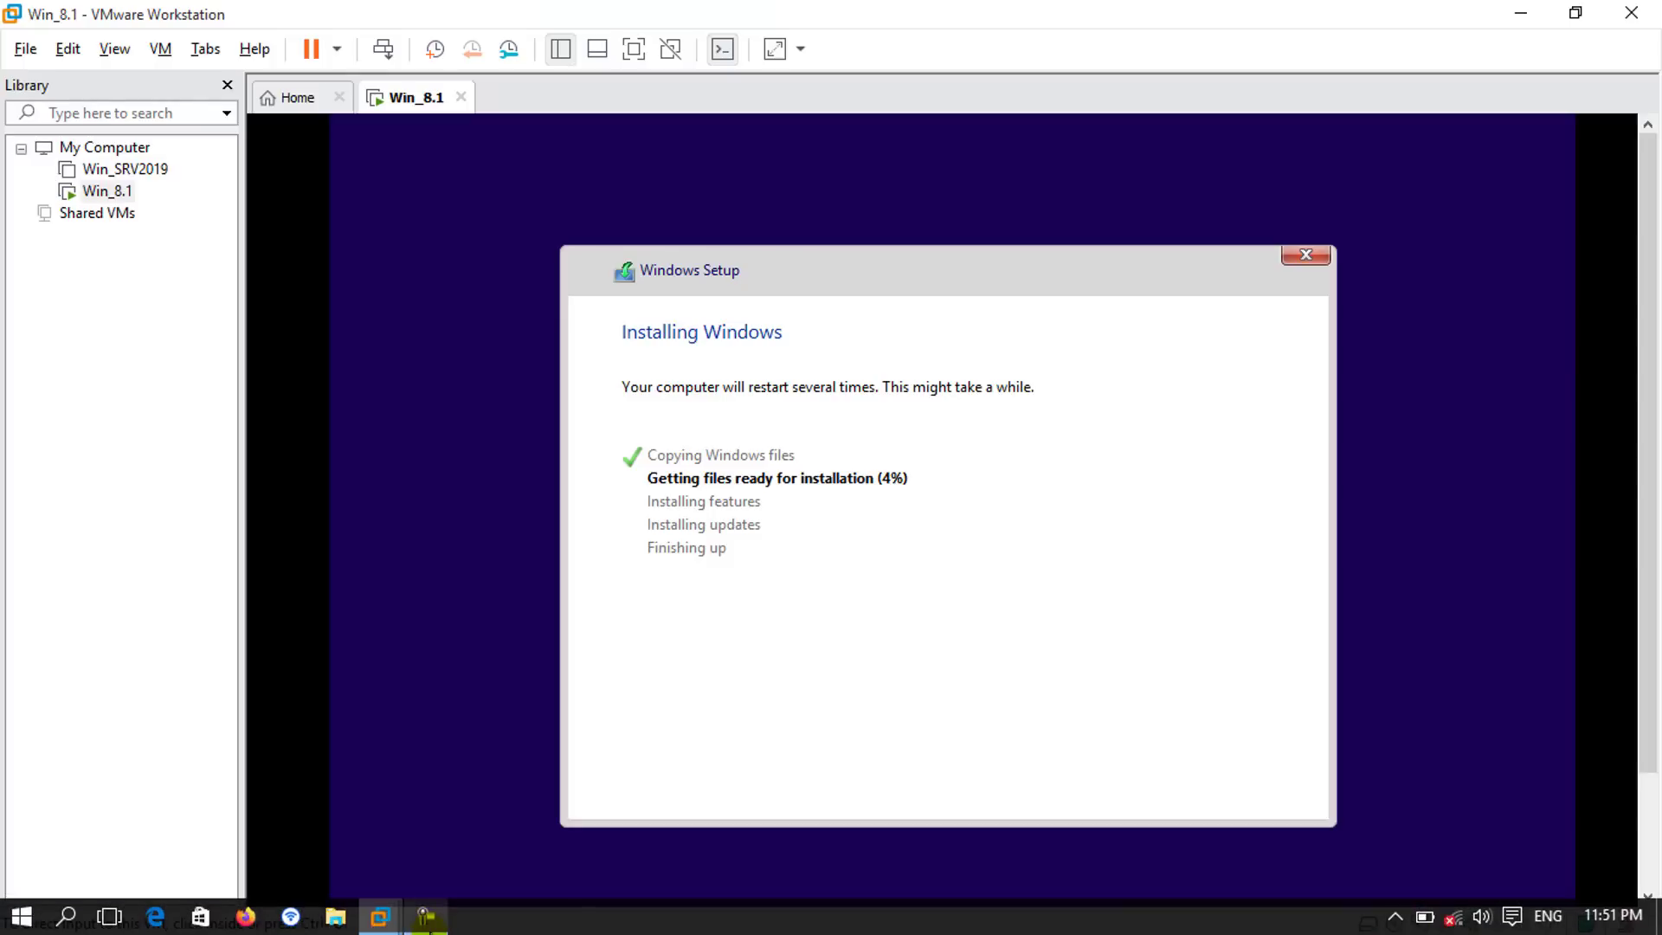
click(425, 924)
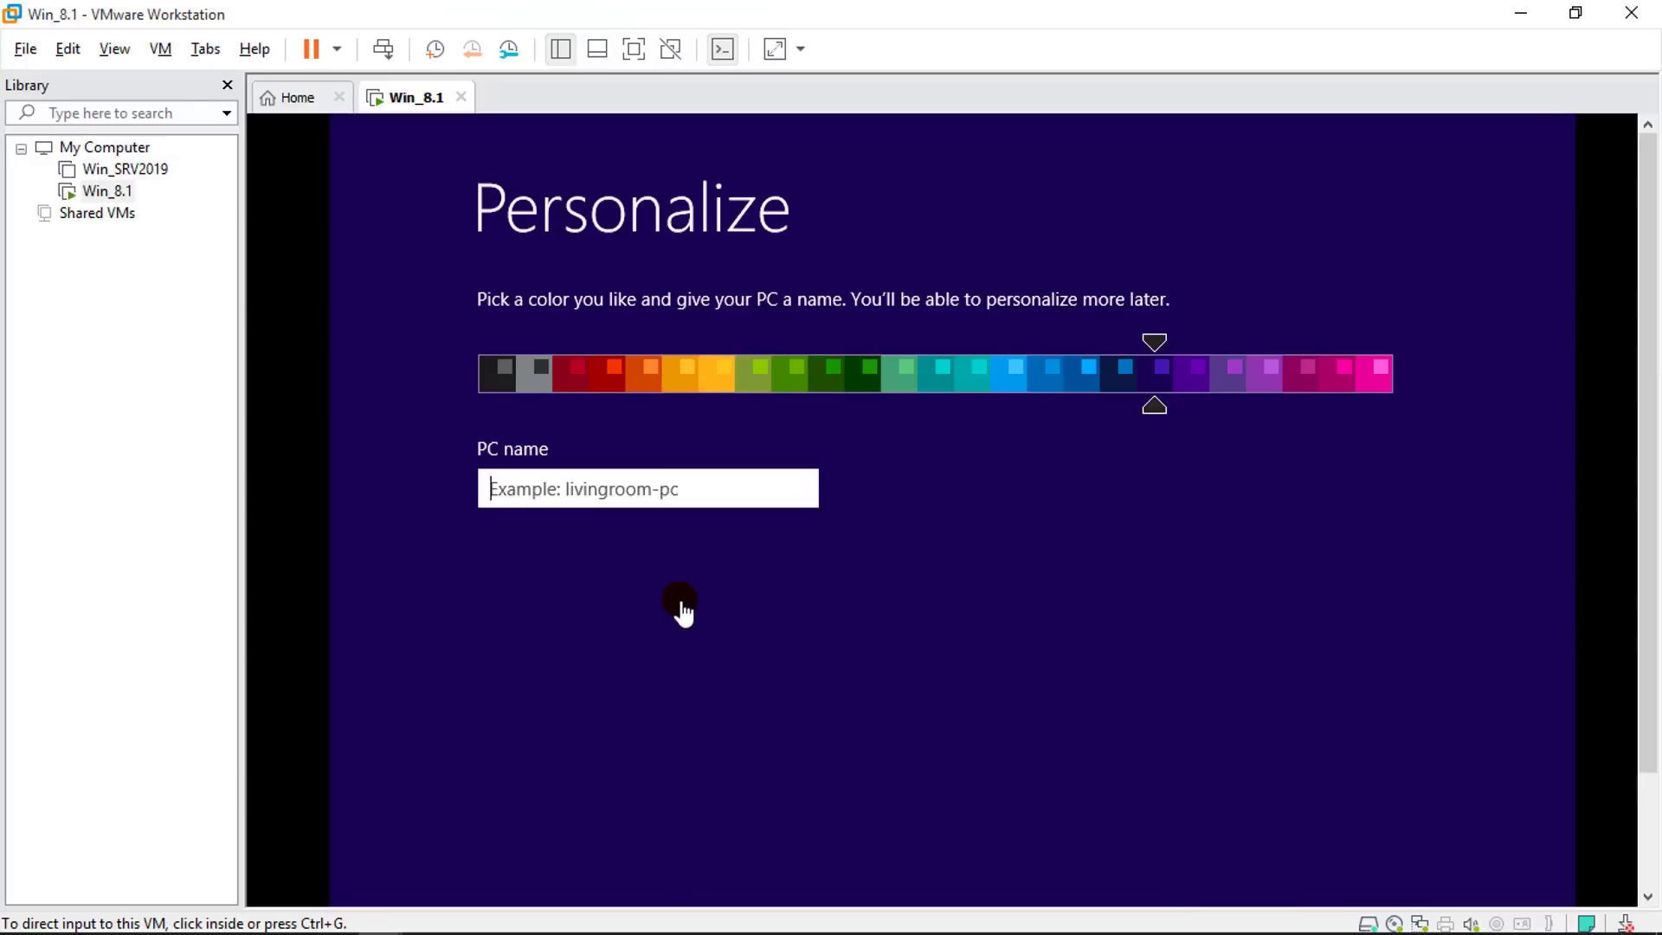
Step: In full screen, enter a PC name on the Personalize page and accept express settings
click(636, 50)
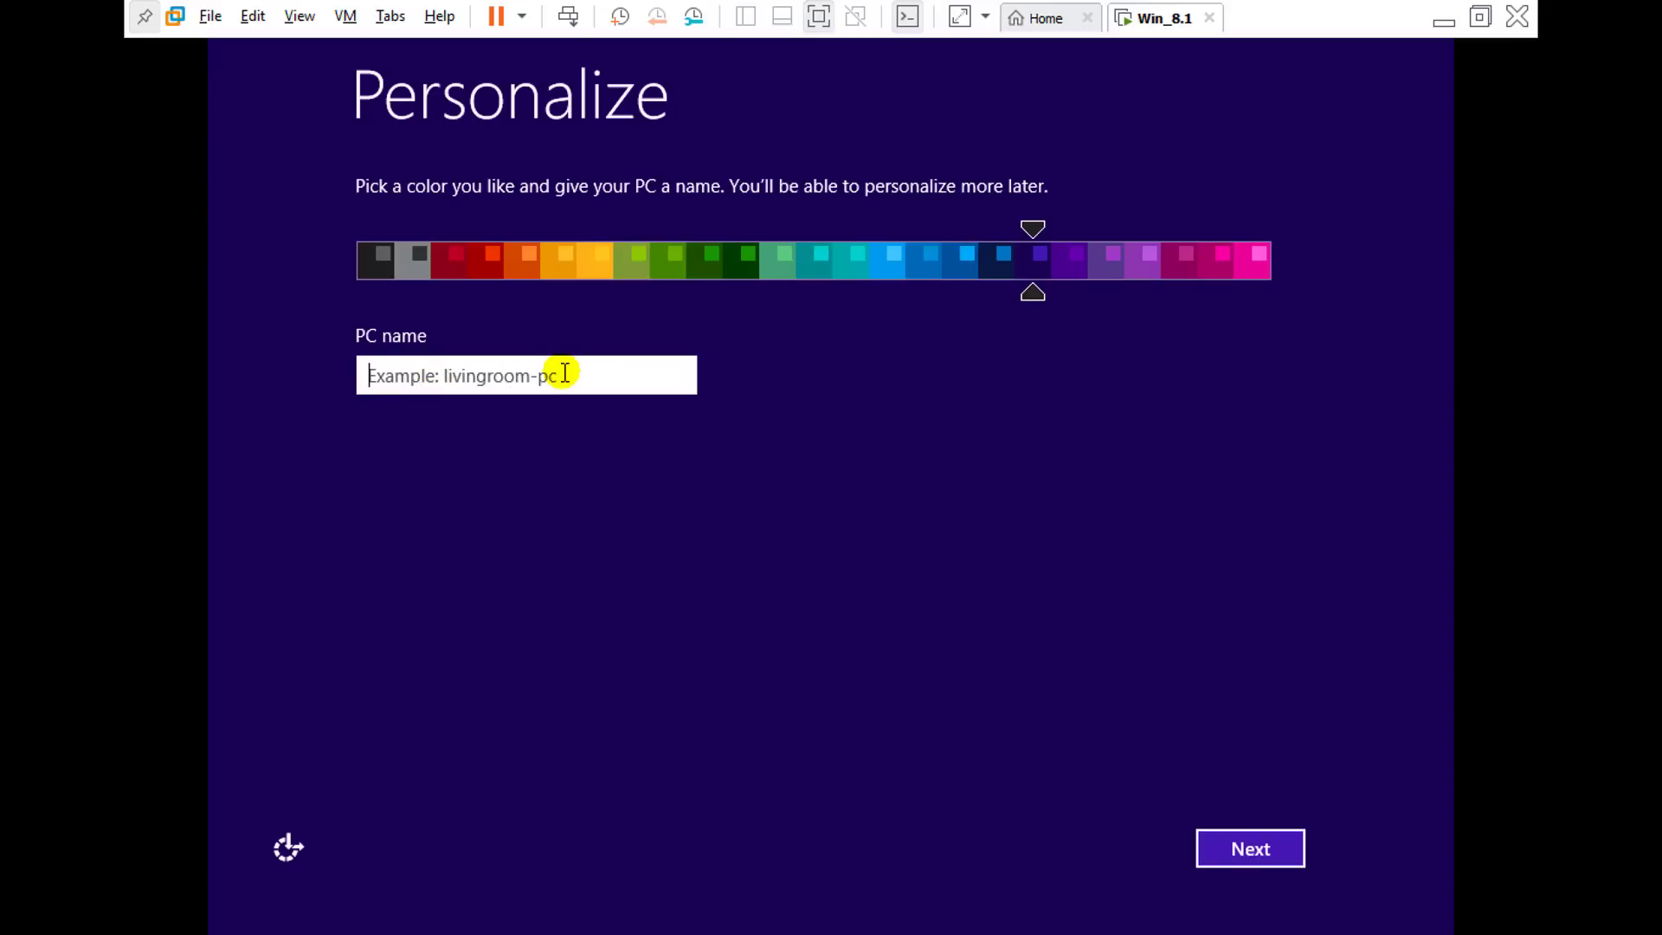
text(Sofizada)
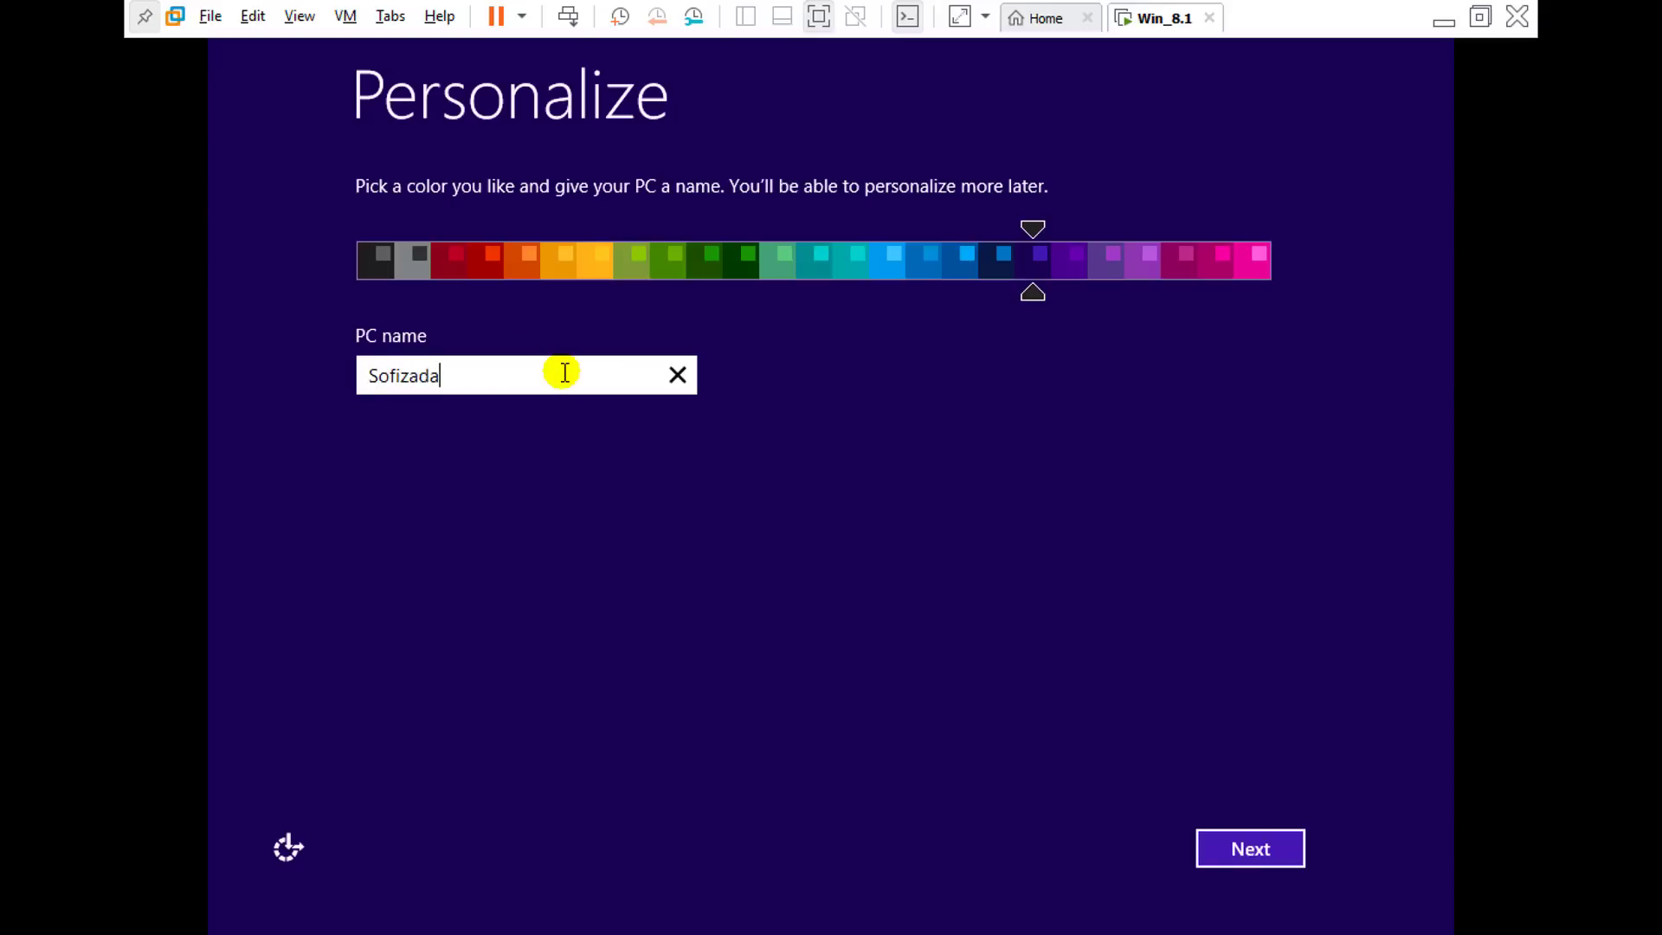
click(1244, 858)
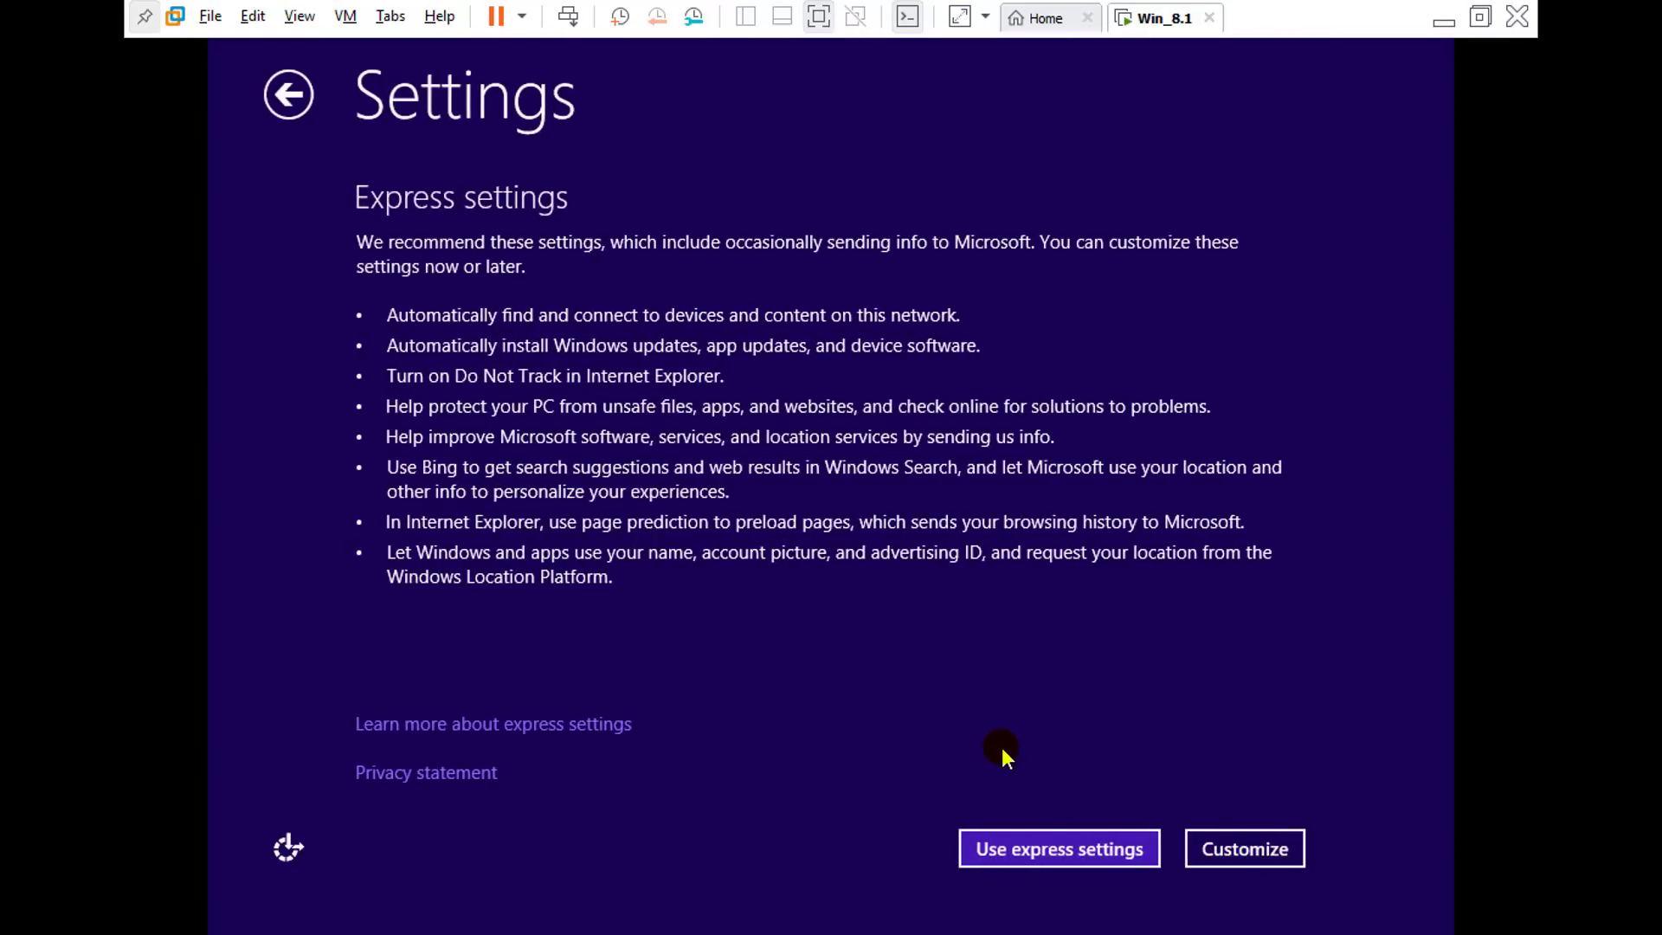
click(1066, 848)
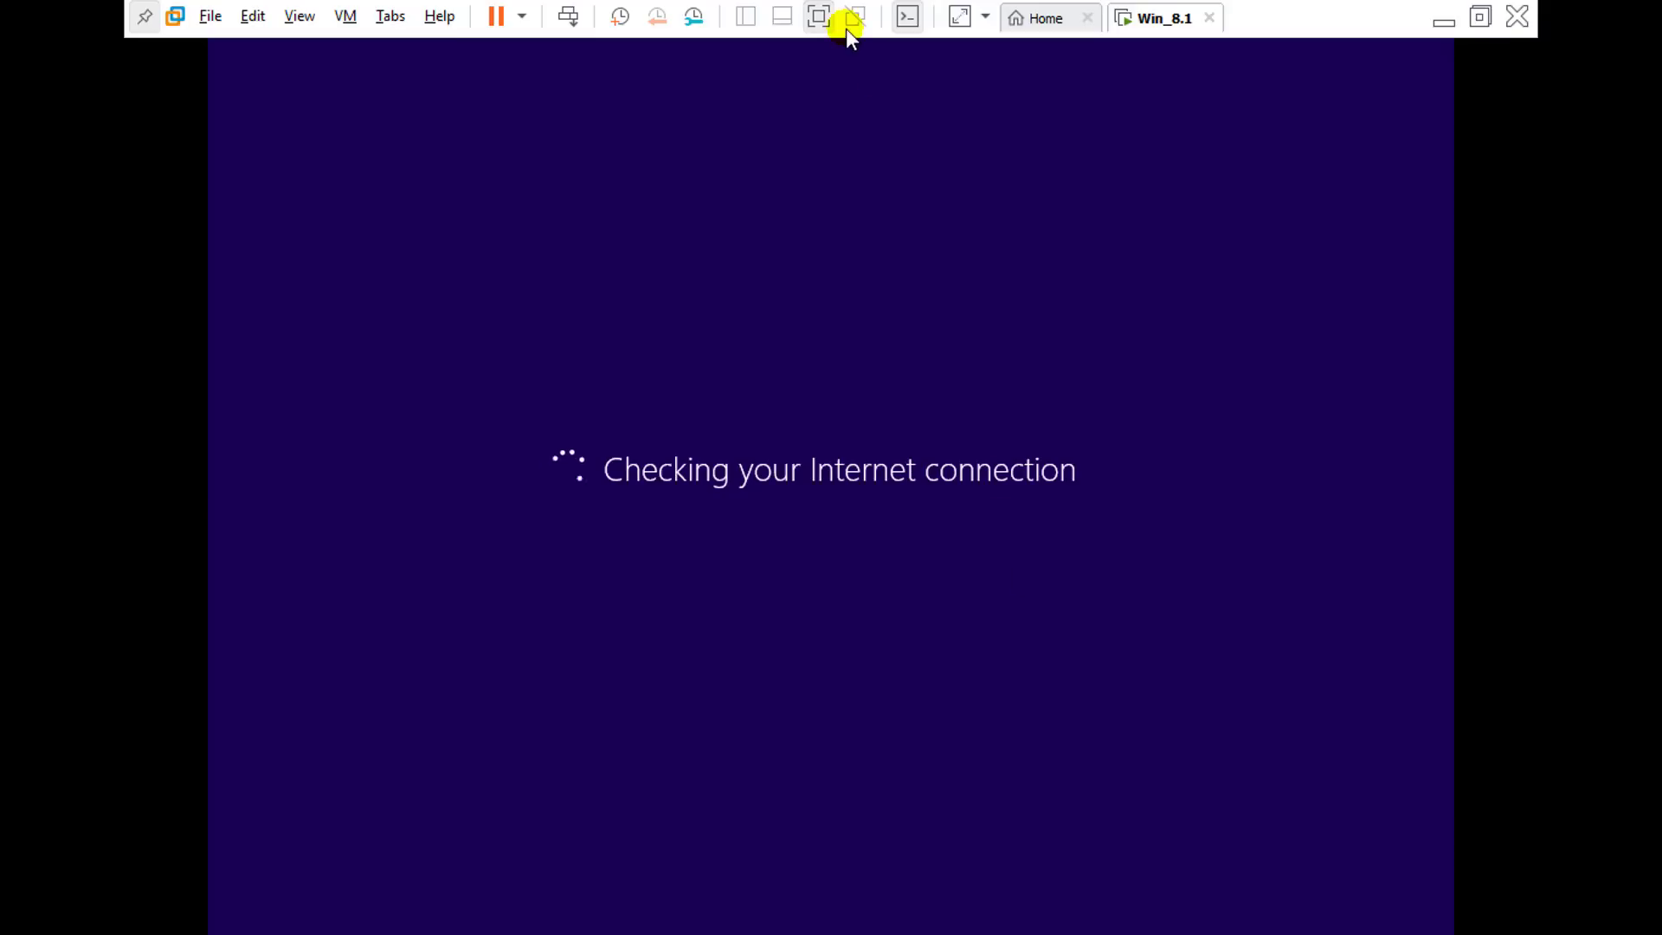
Step: Exit full screen, release input from the VM with Ctrl+Alt, and re-enter full screen
click(818, 19)
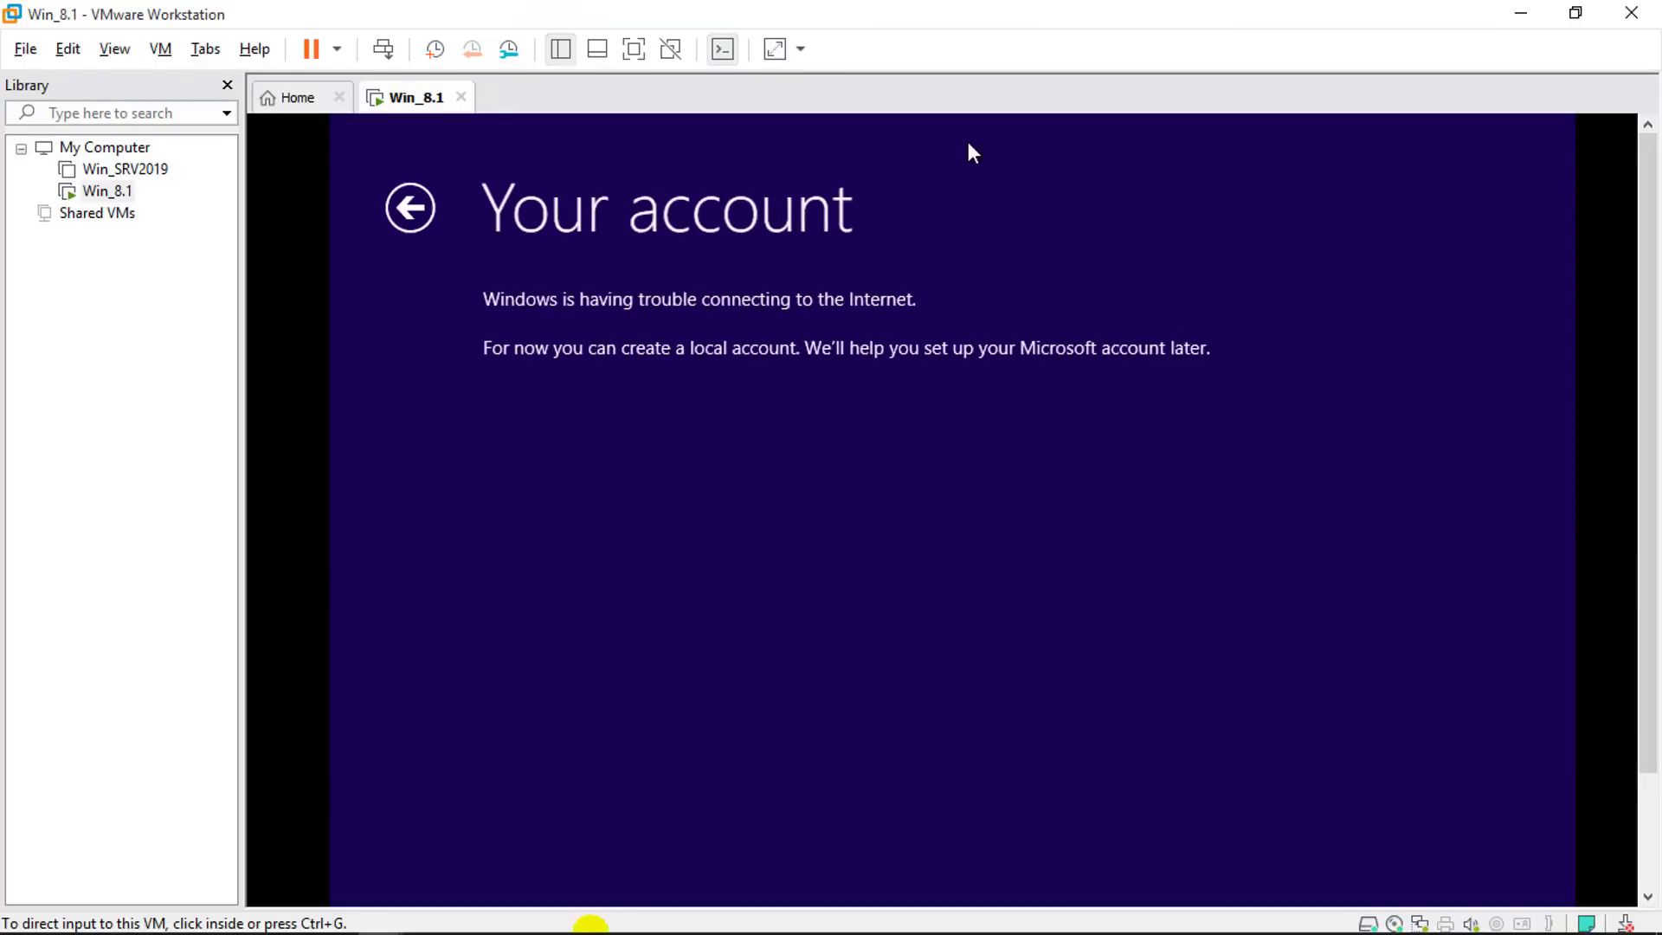
click(909, 545)
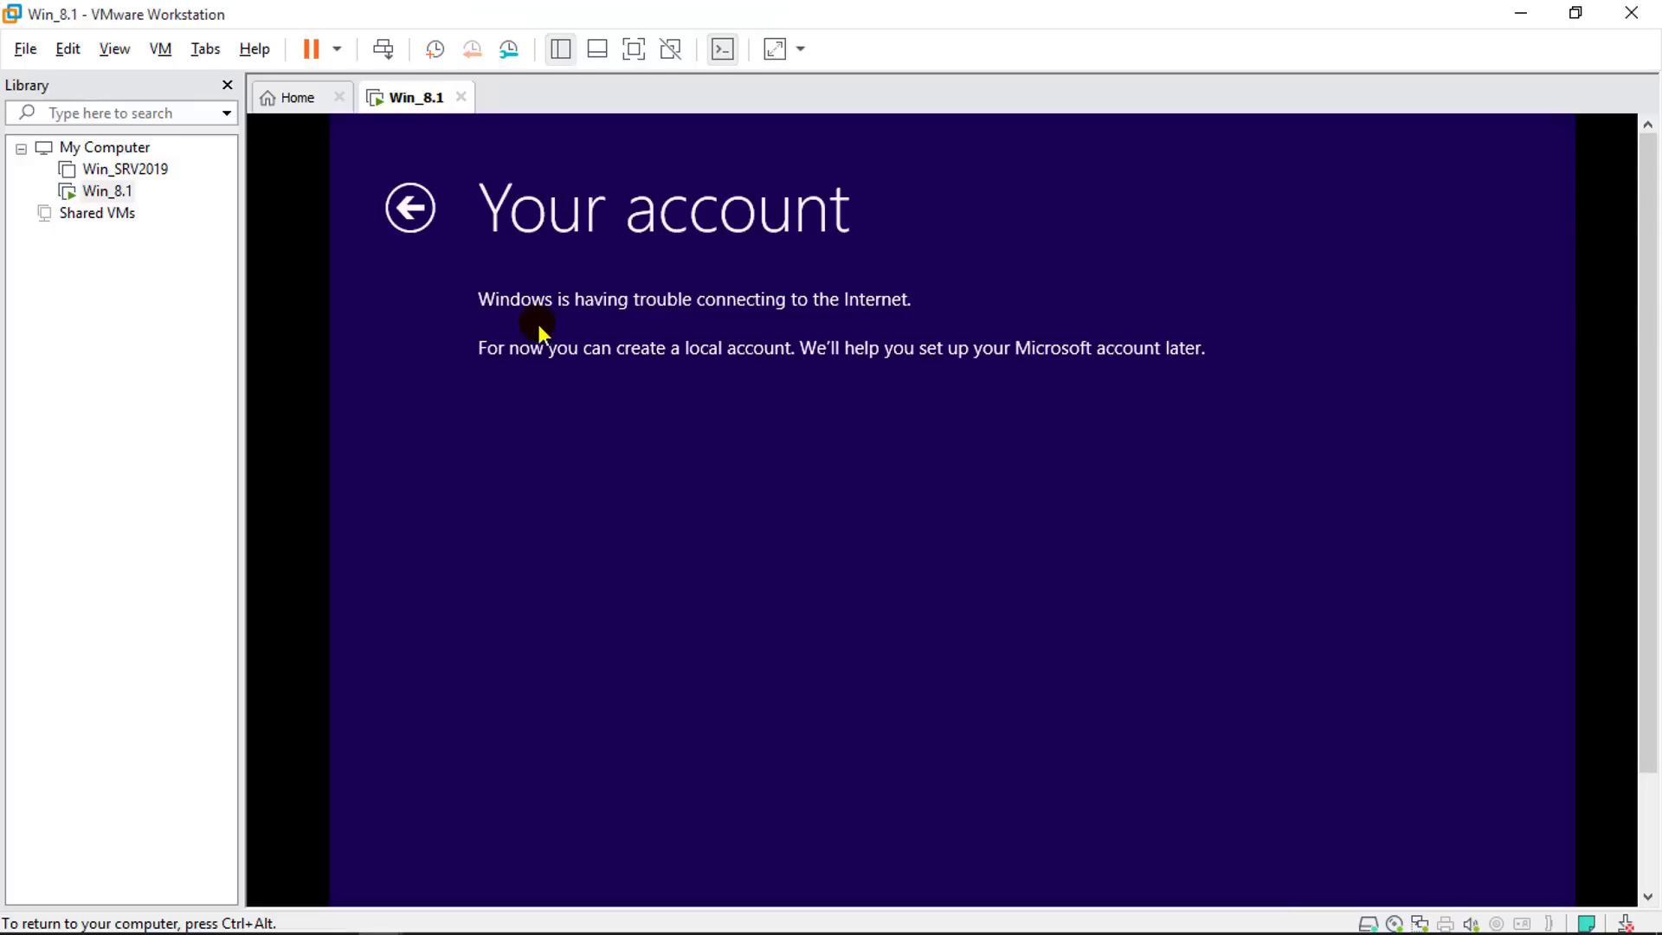
key(ctrl+alt)
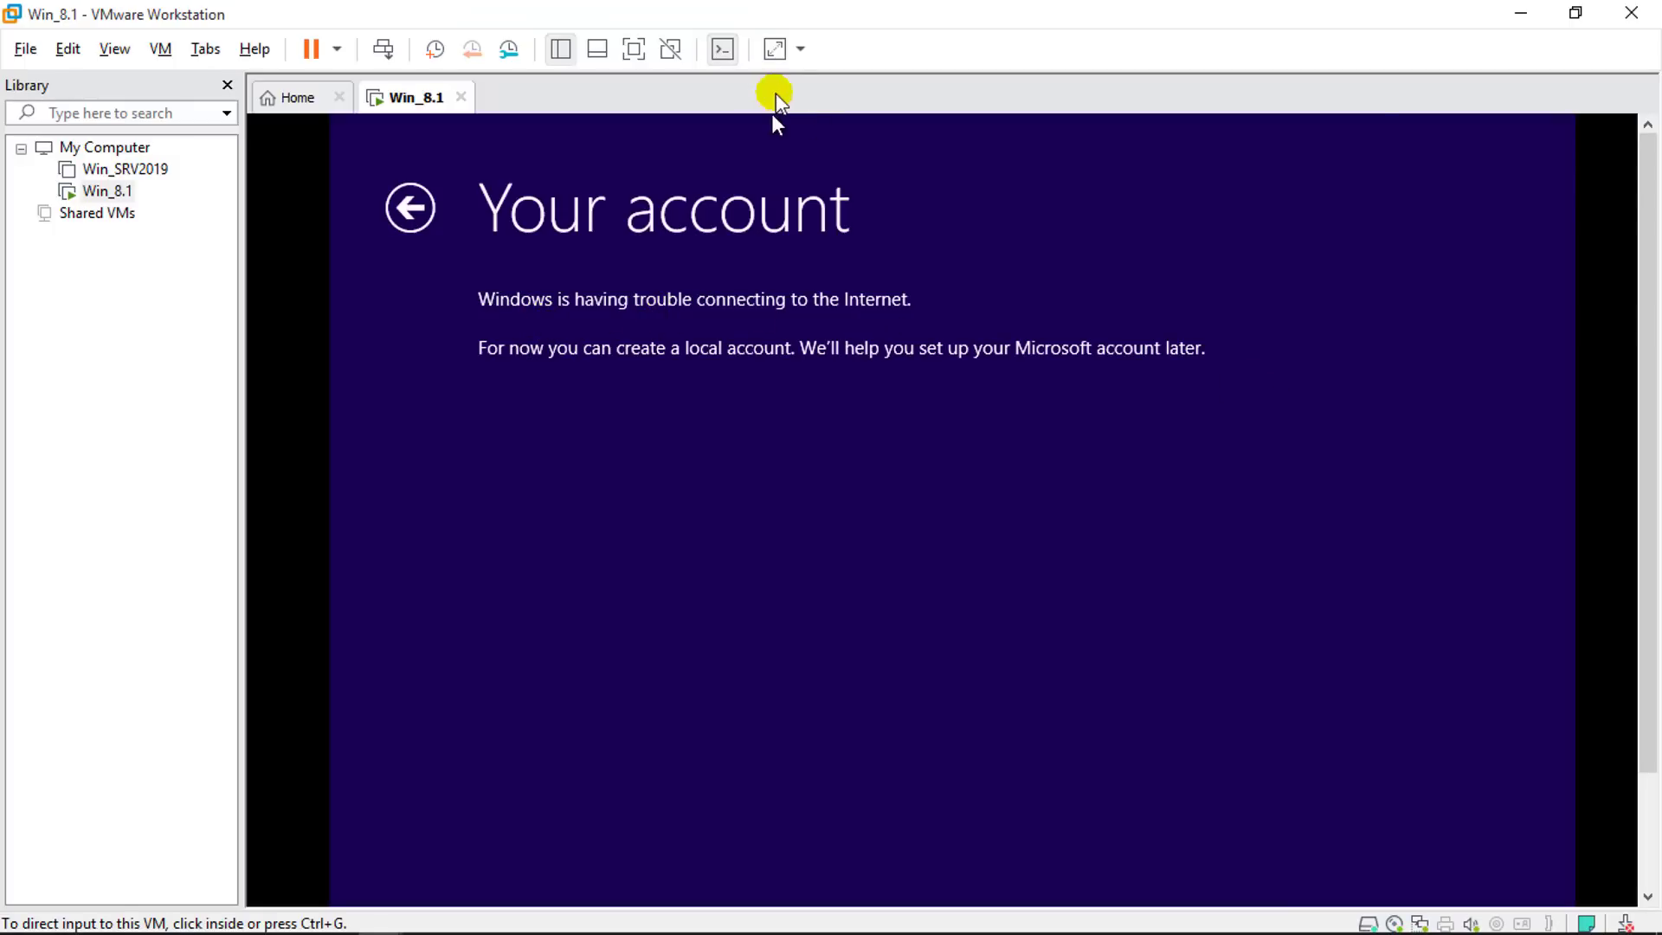
click(634, 48)
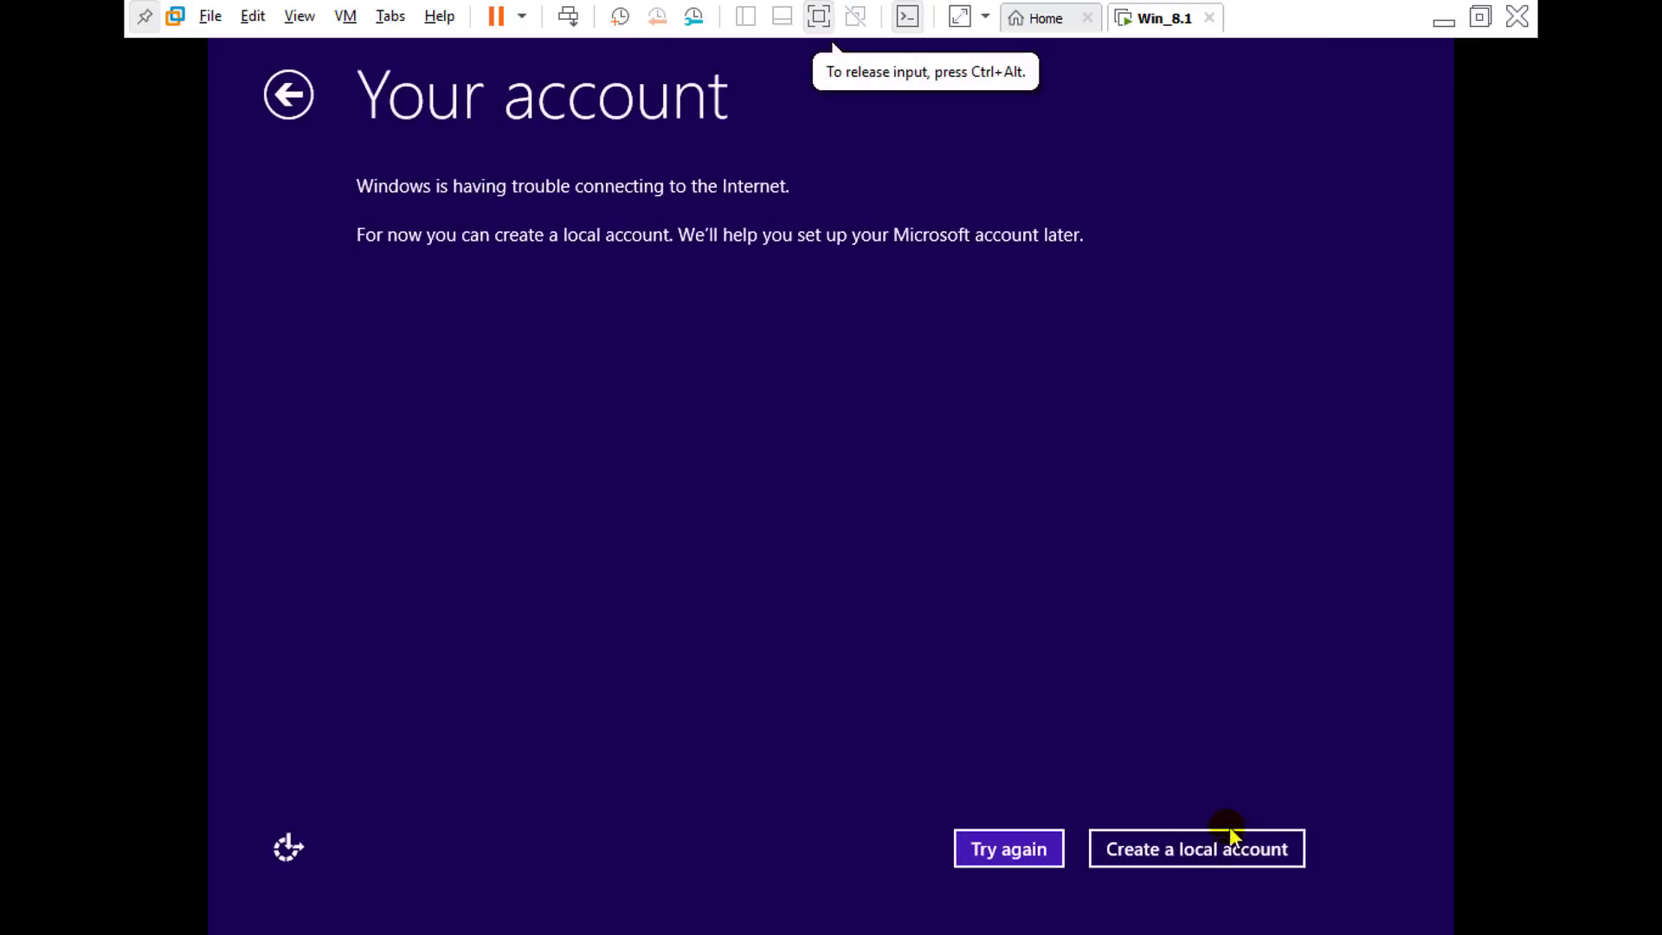
Step: Choose a local account and fill in the user name, password, confirmation and a hint
click(1175, 861)
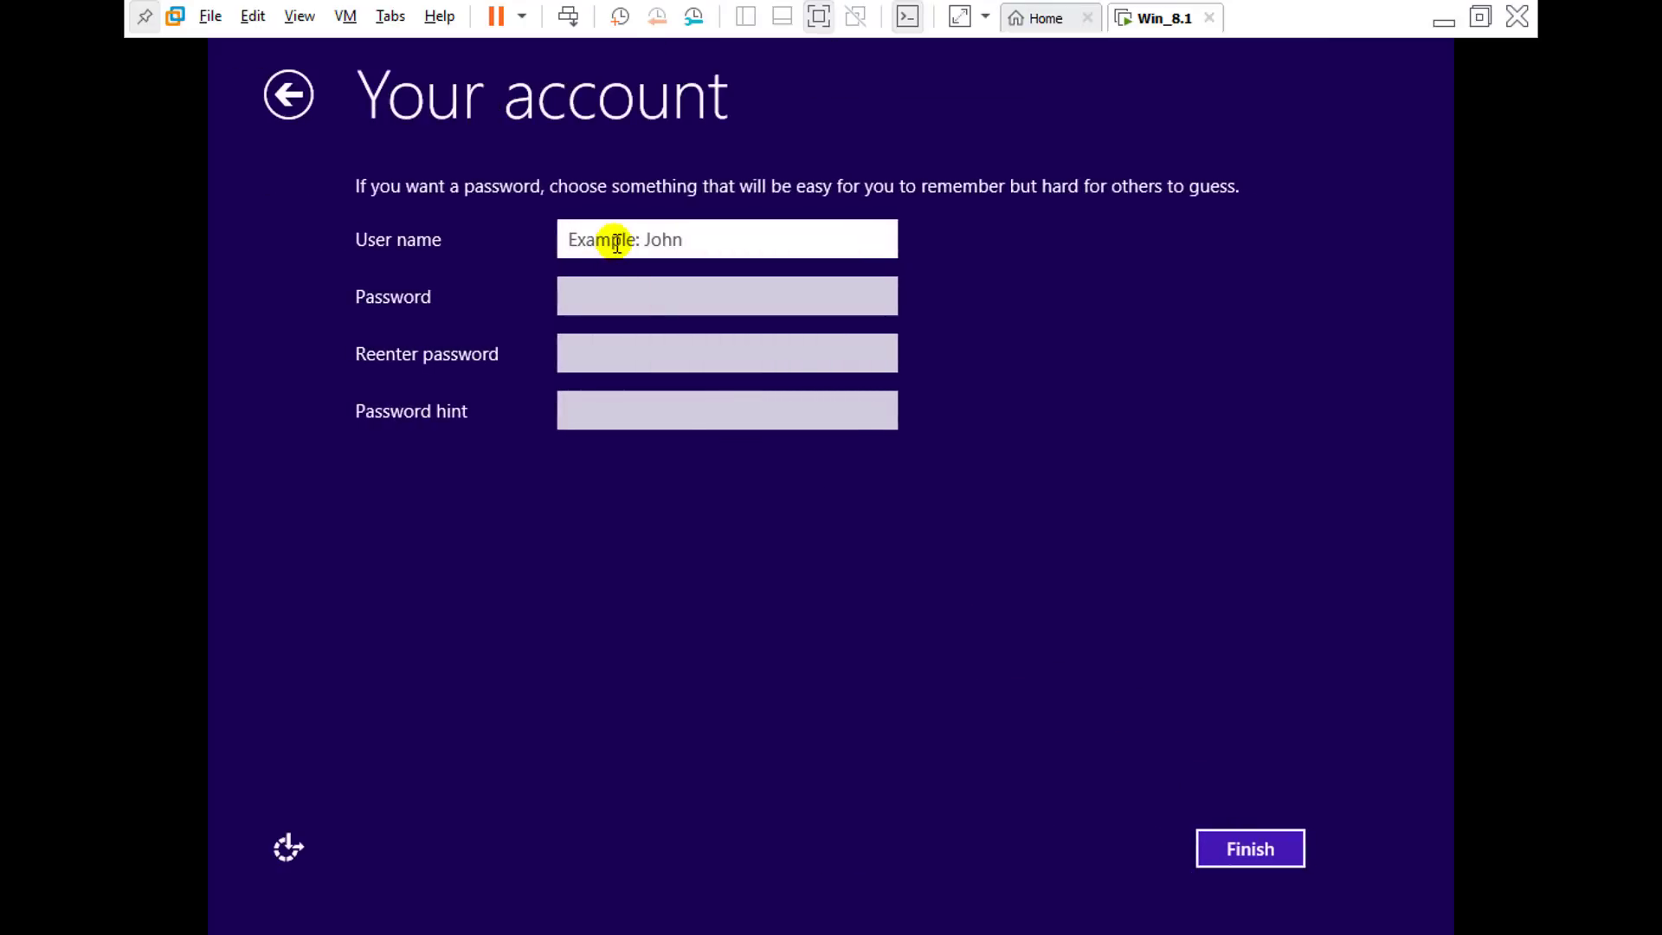
text(Sofizda)
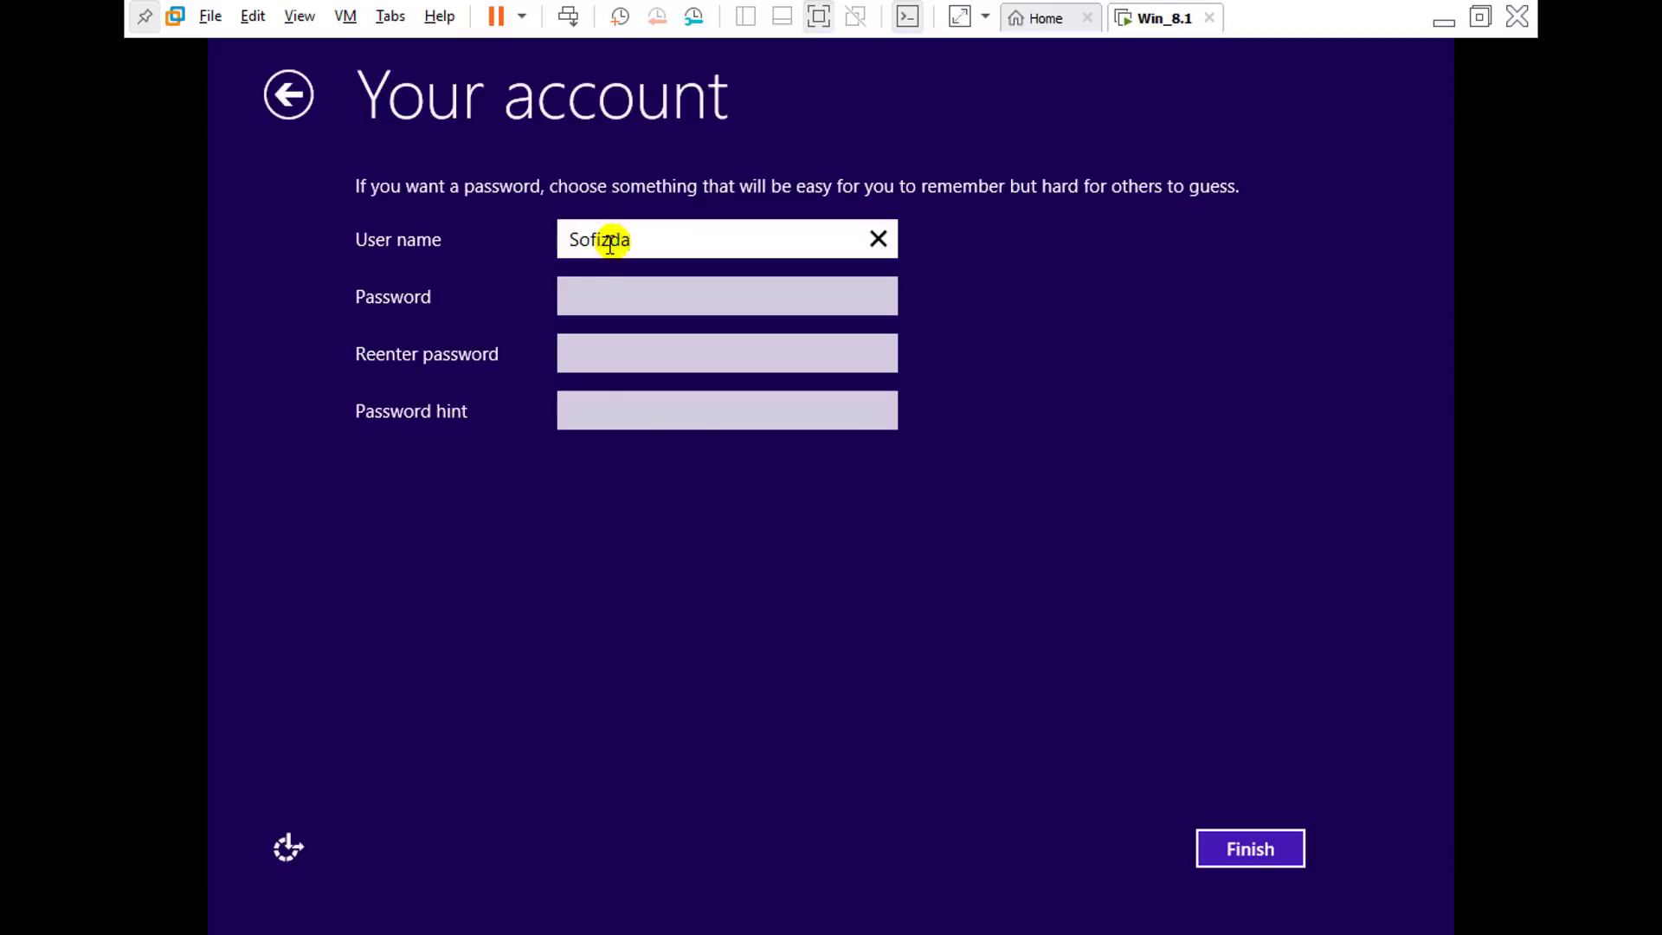
click(595, 296)
text(123)
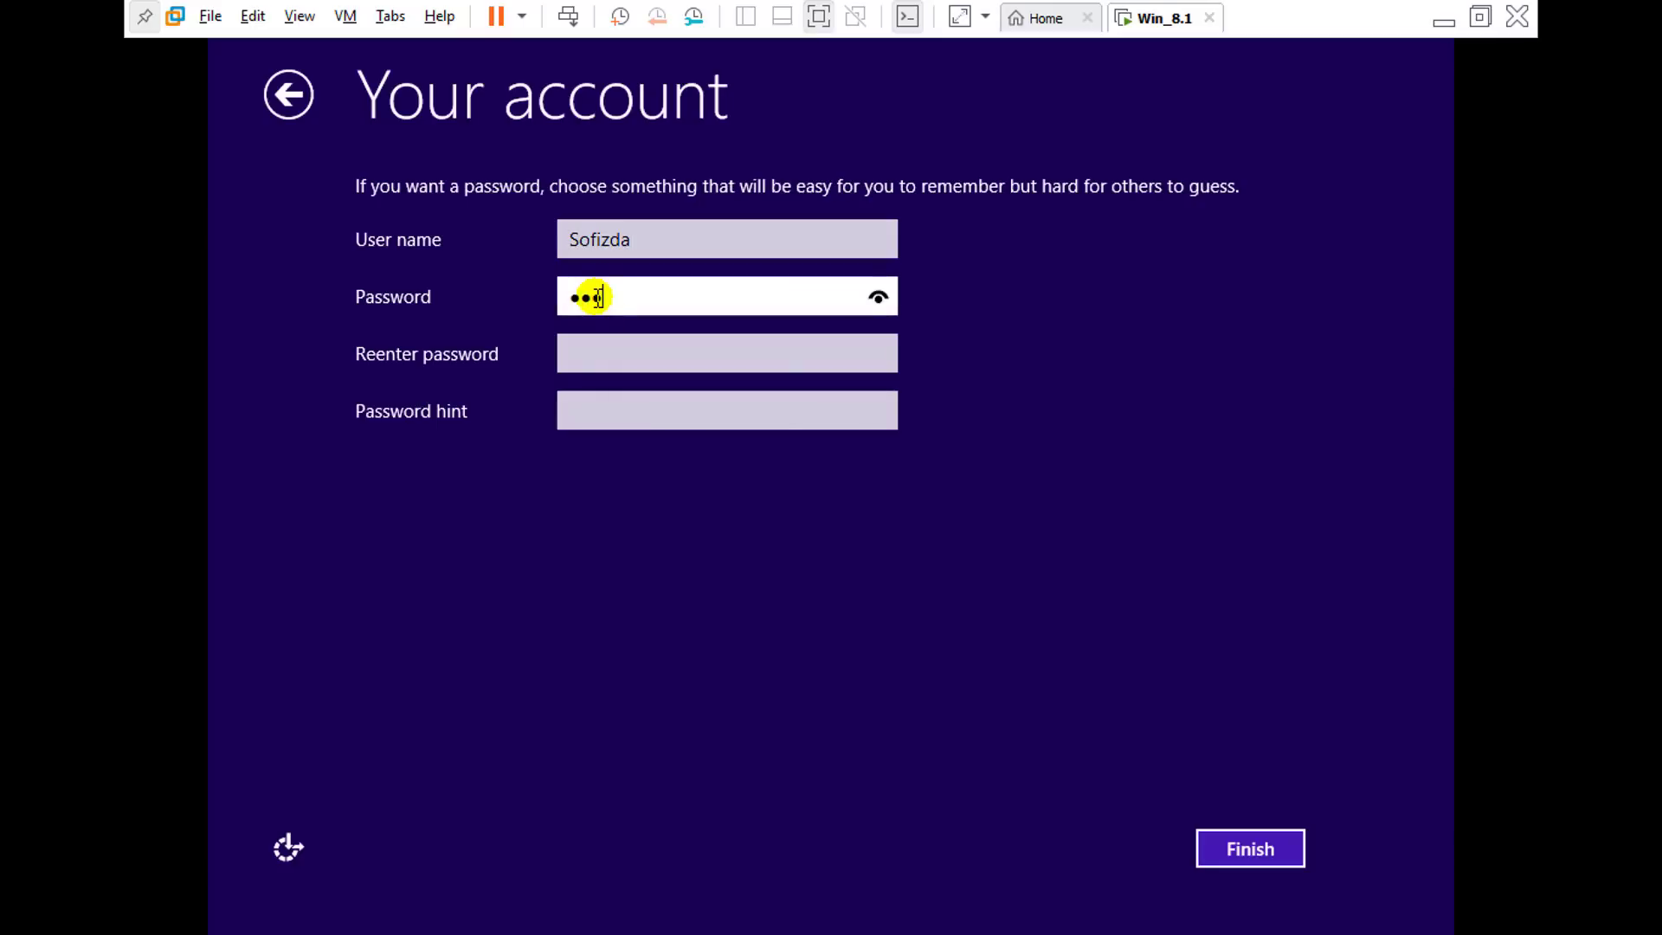
text(456789)
click(610, 354)
text(123)
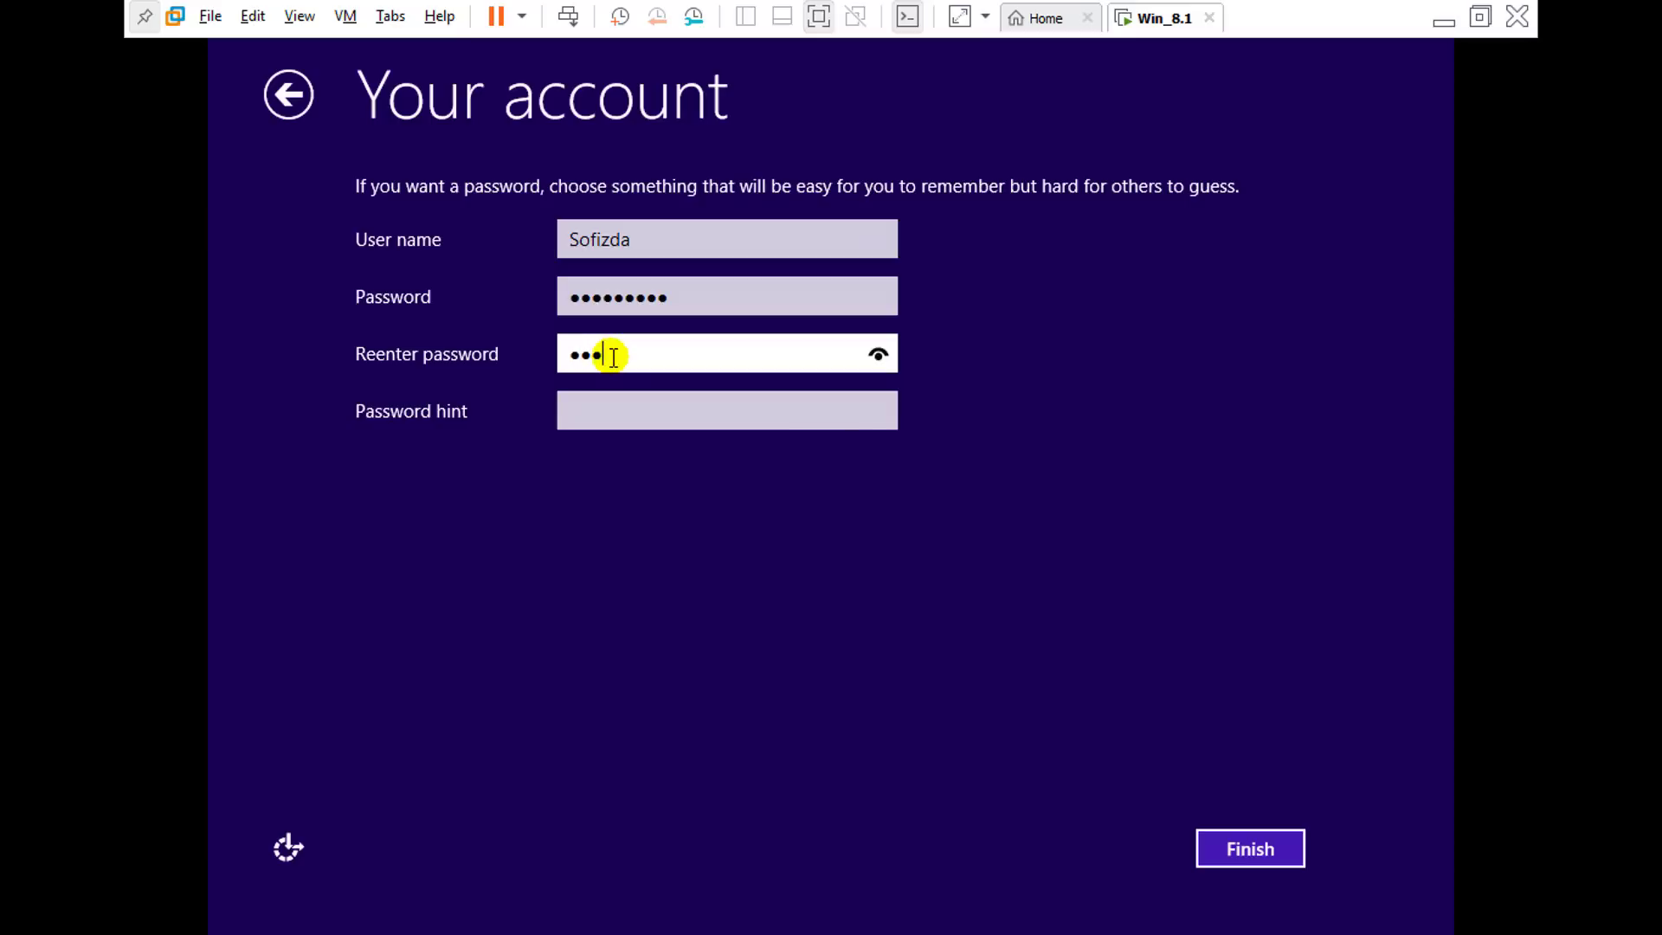
text(45)
click(609, 415)
text(admin)
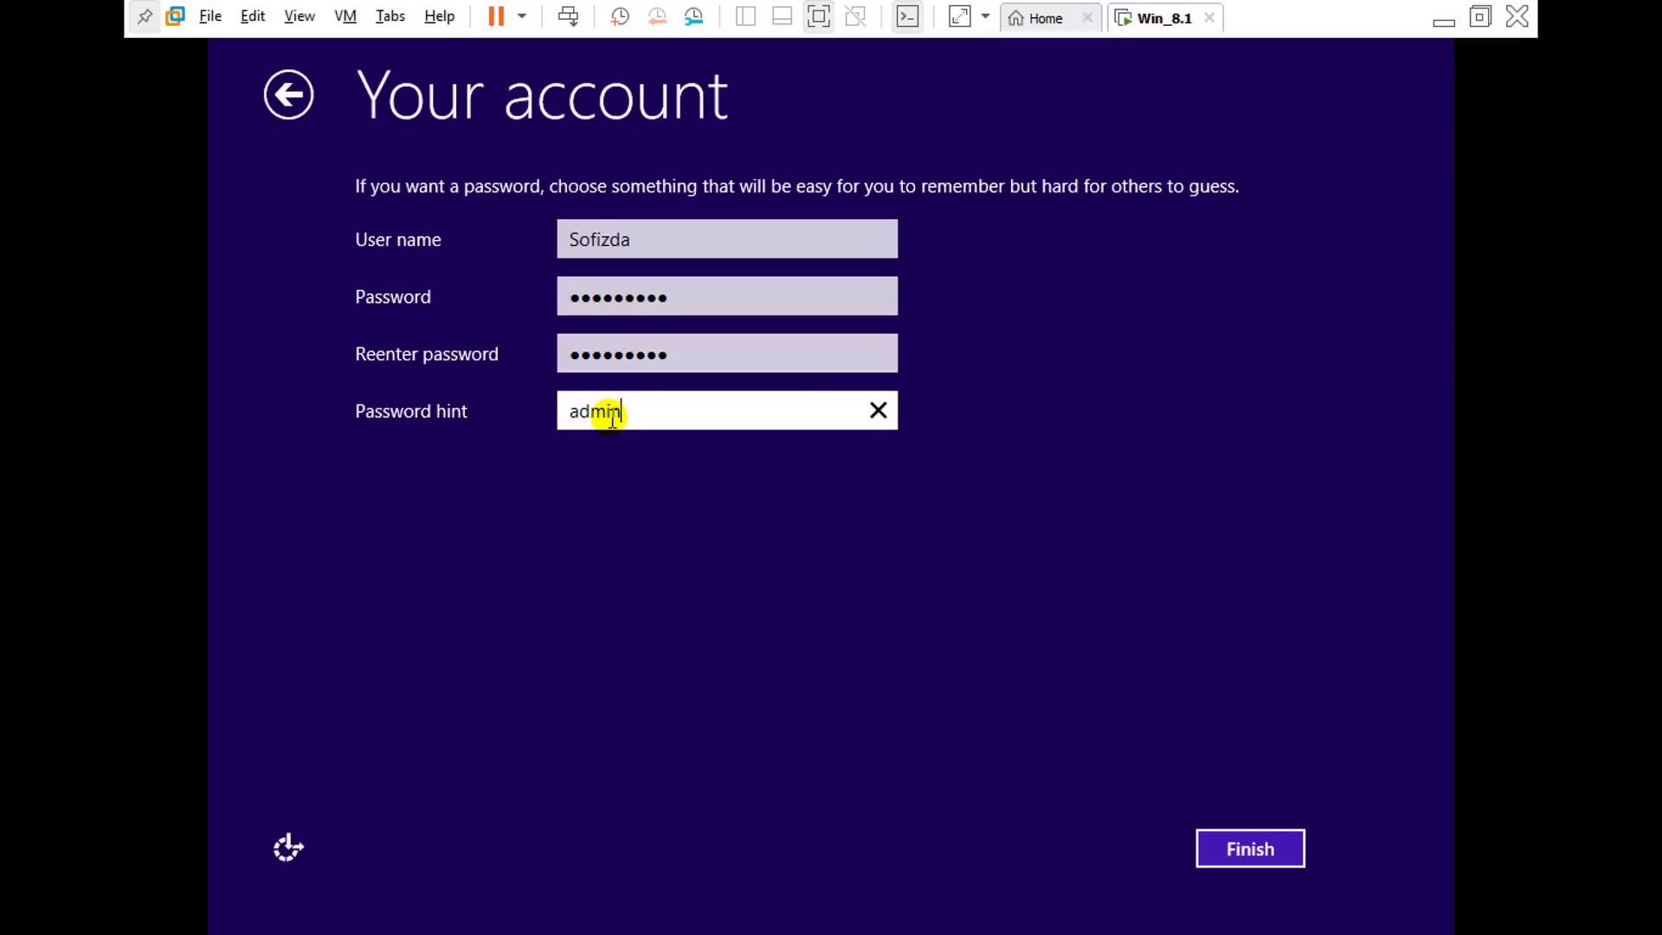
Step: After the mismatch warning, retype the account password and enter a password hint
click(1254, 857)
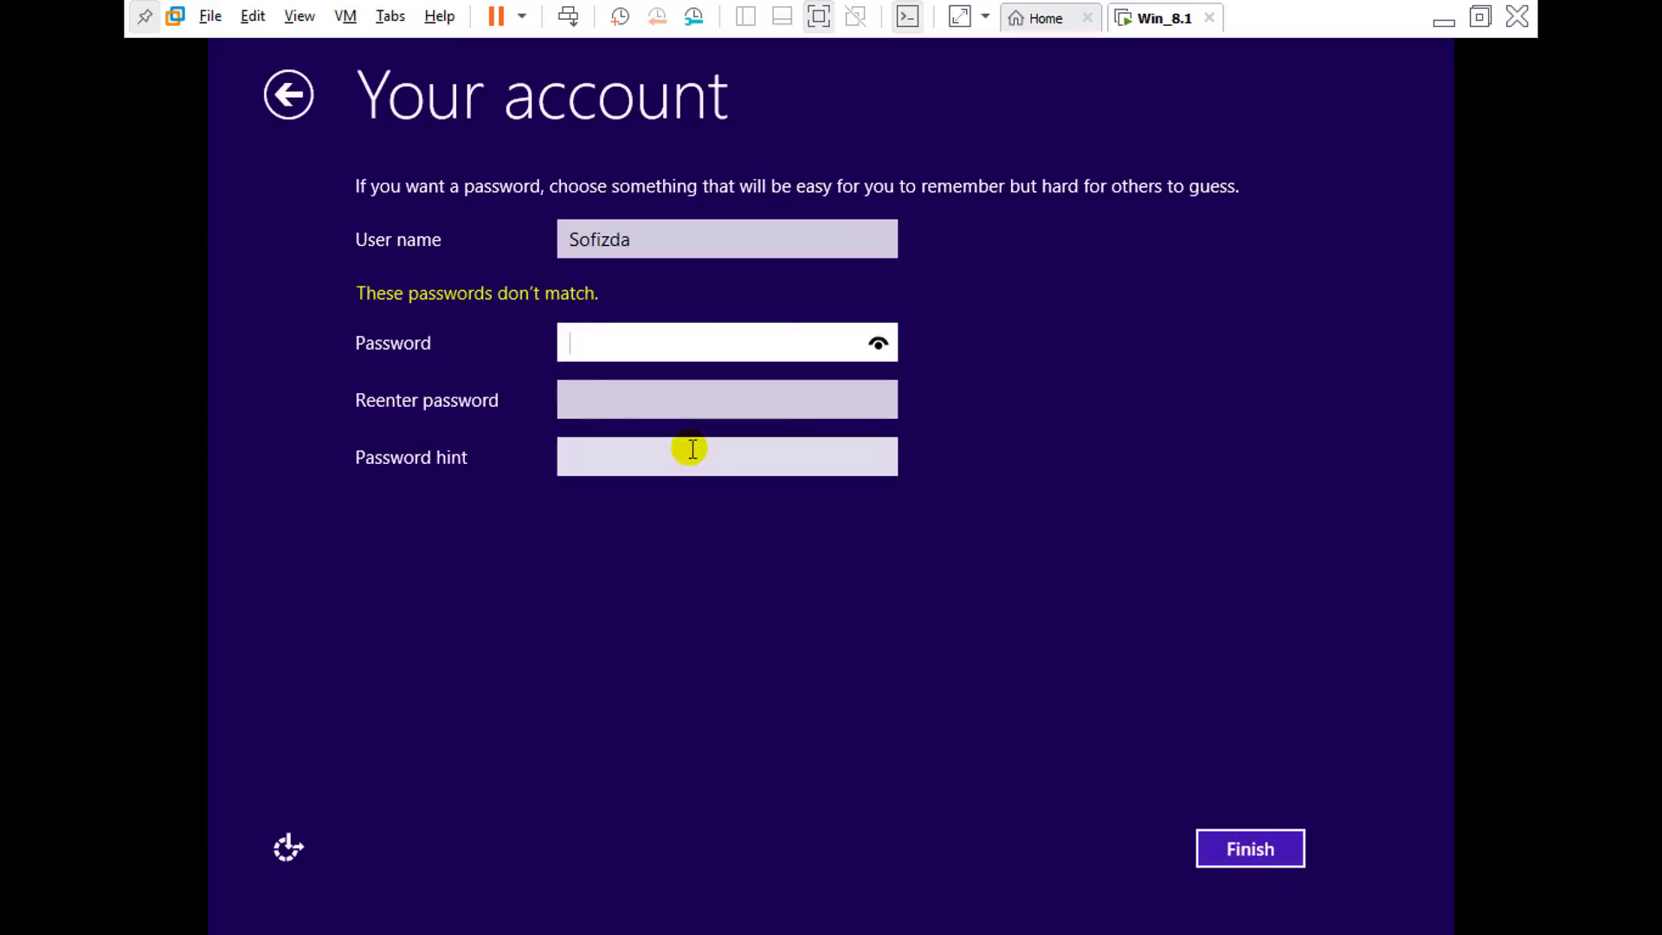
text(••••)
click(671, 392)
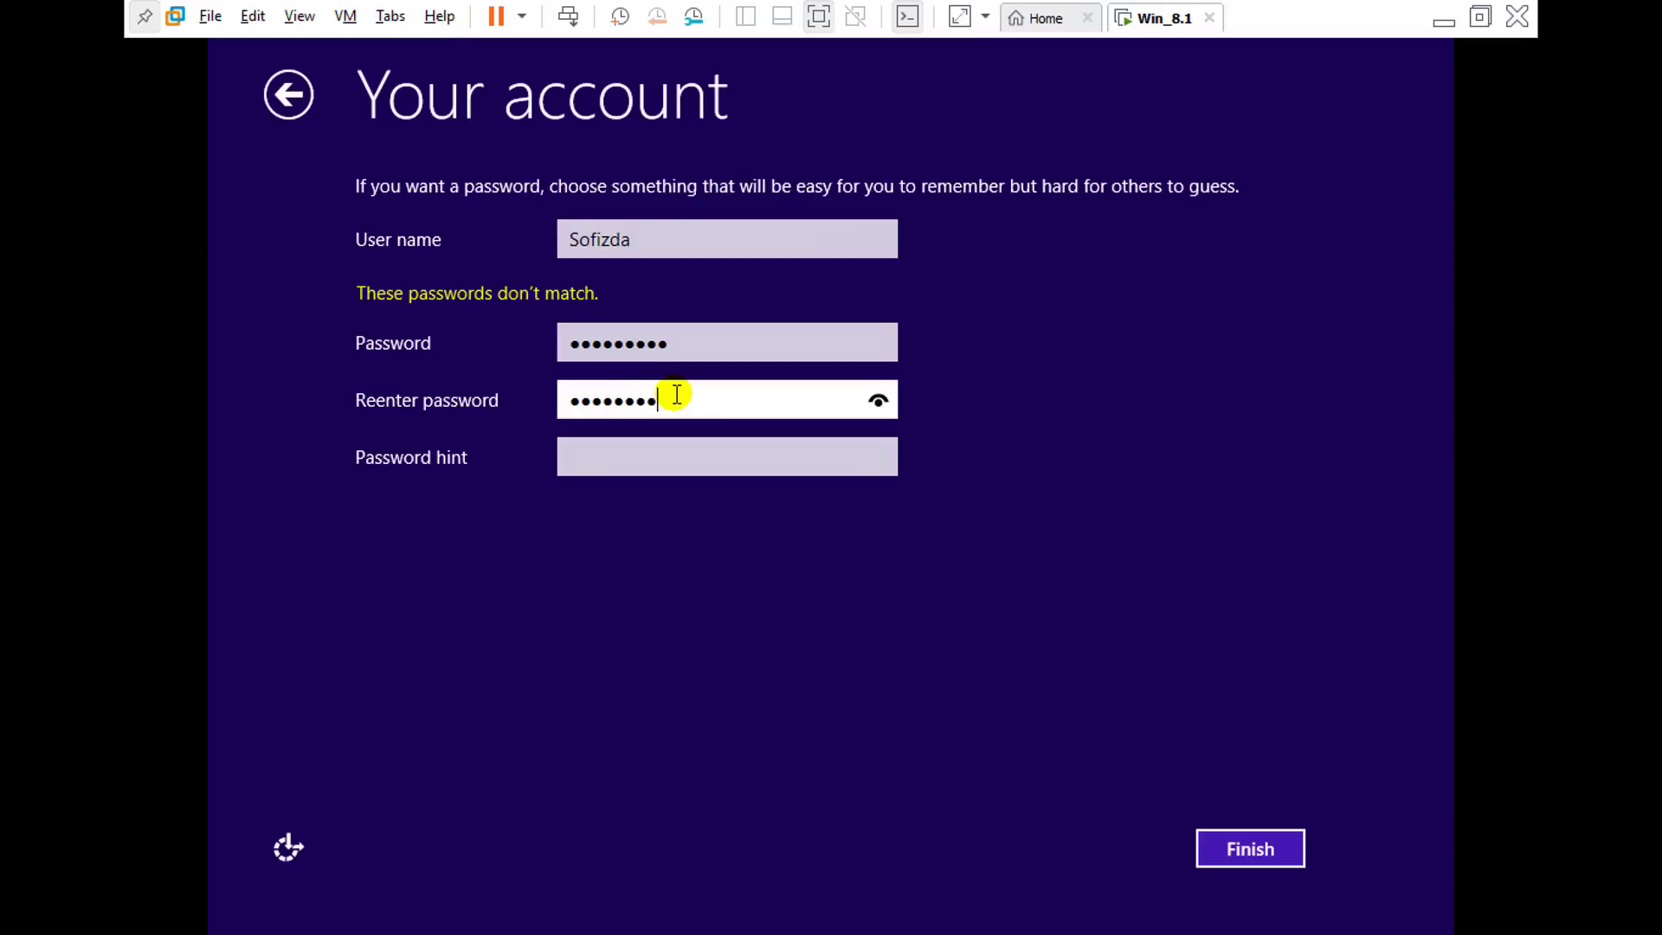
click(636, 457)
text(admin)
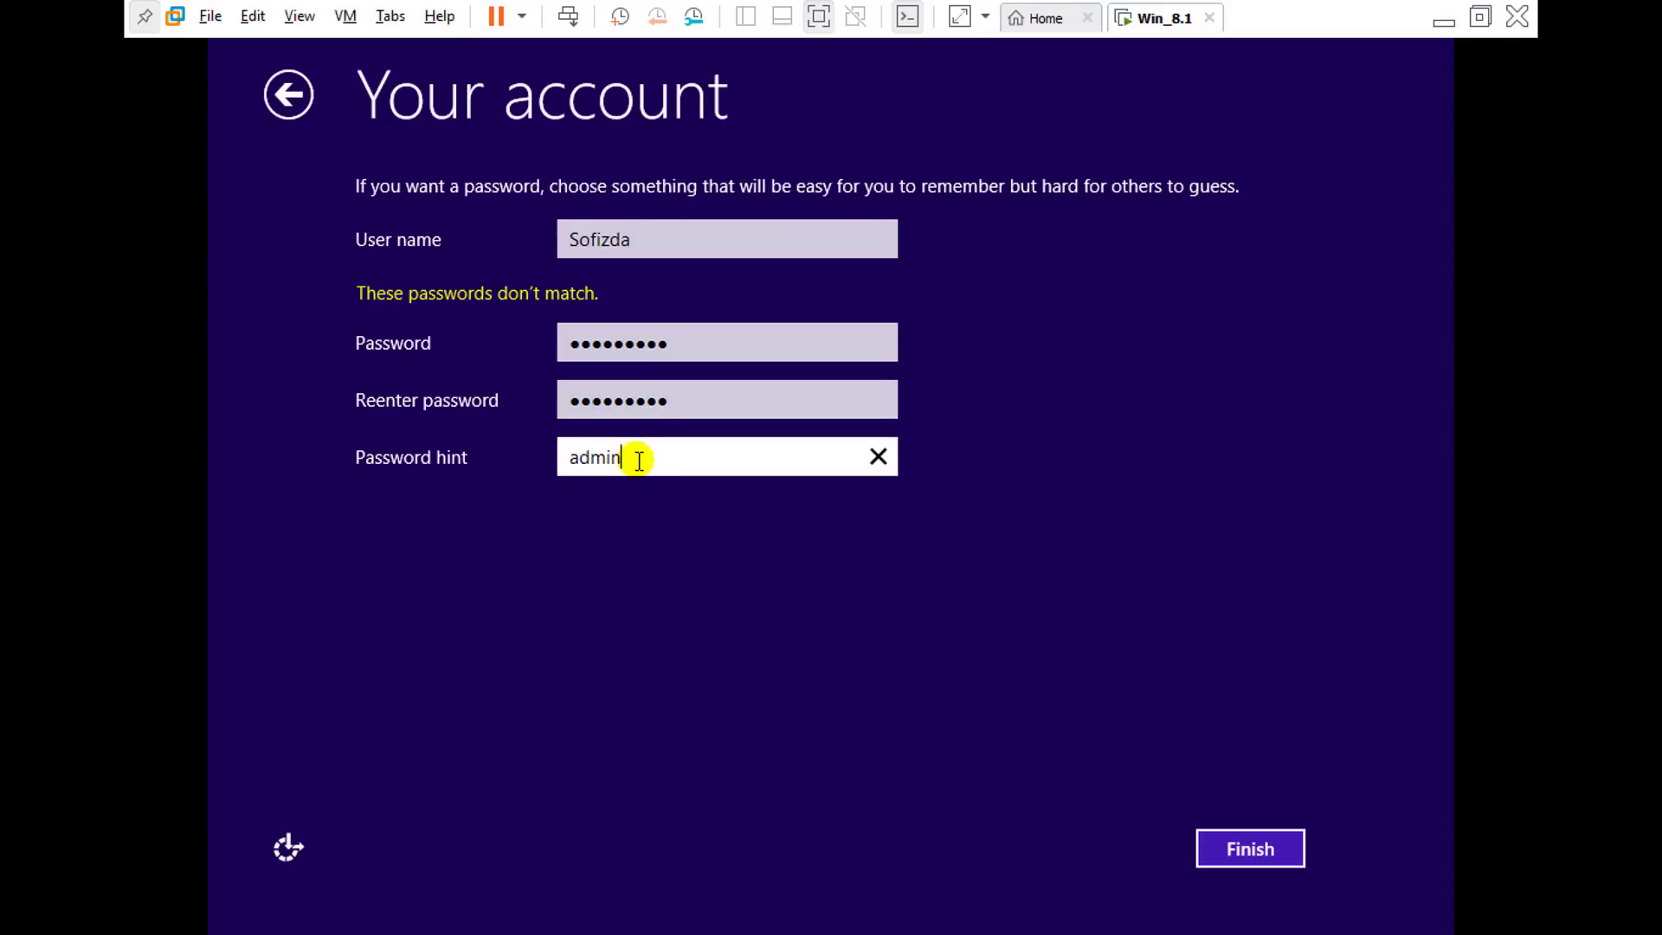
Step: Reveal both passwords to confirm they match, then finish creating the local account
click(737, 394)
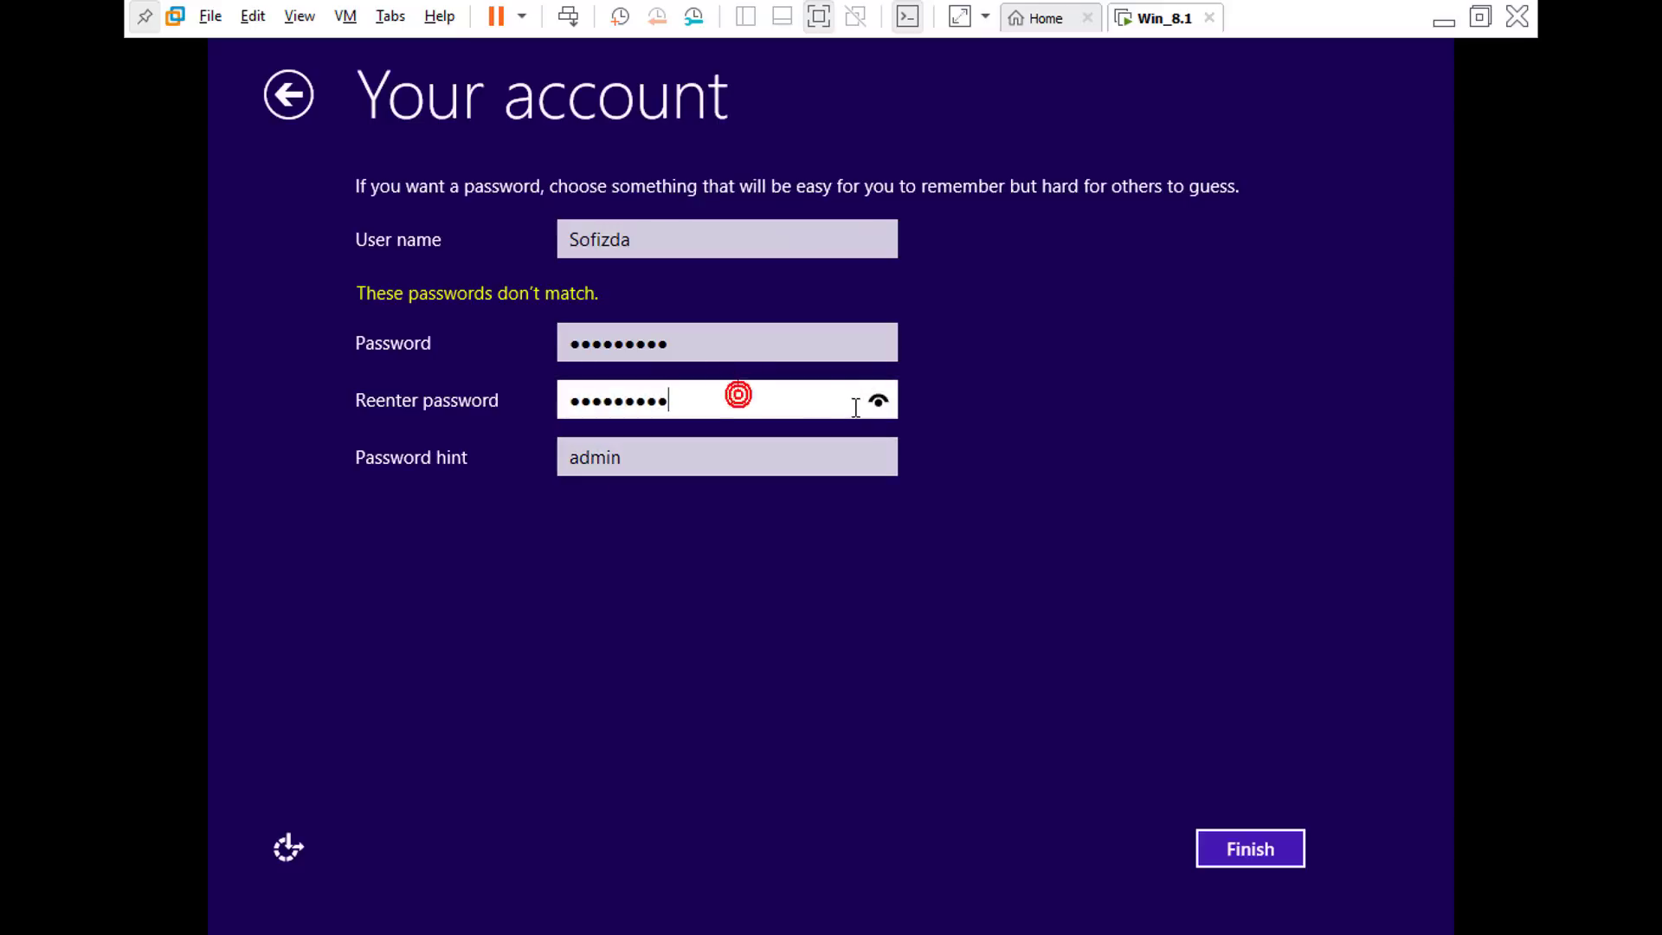
click(878, 400)
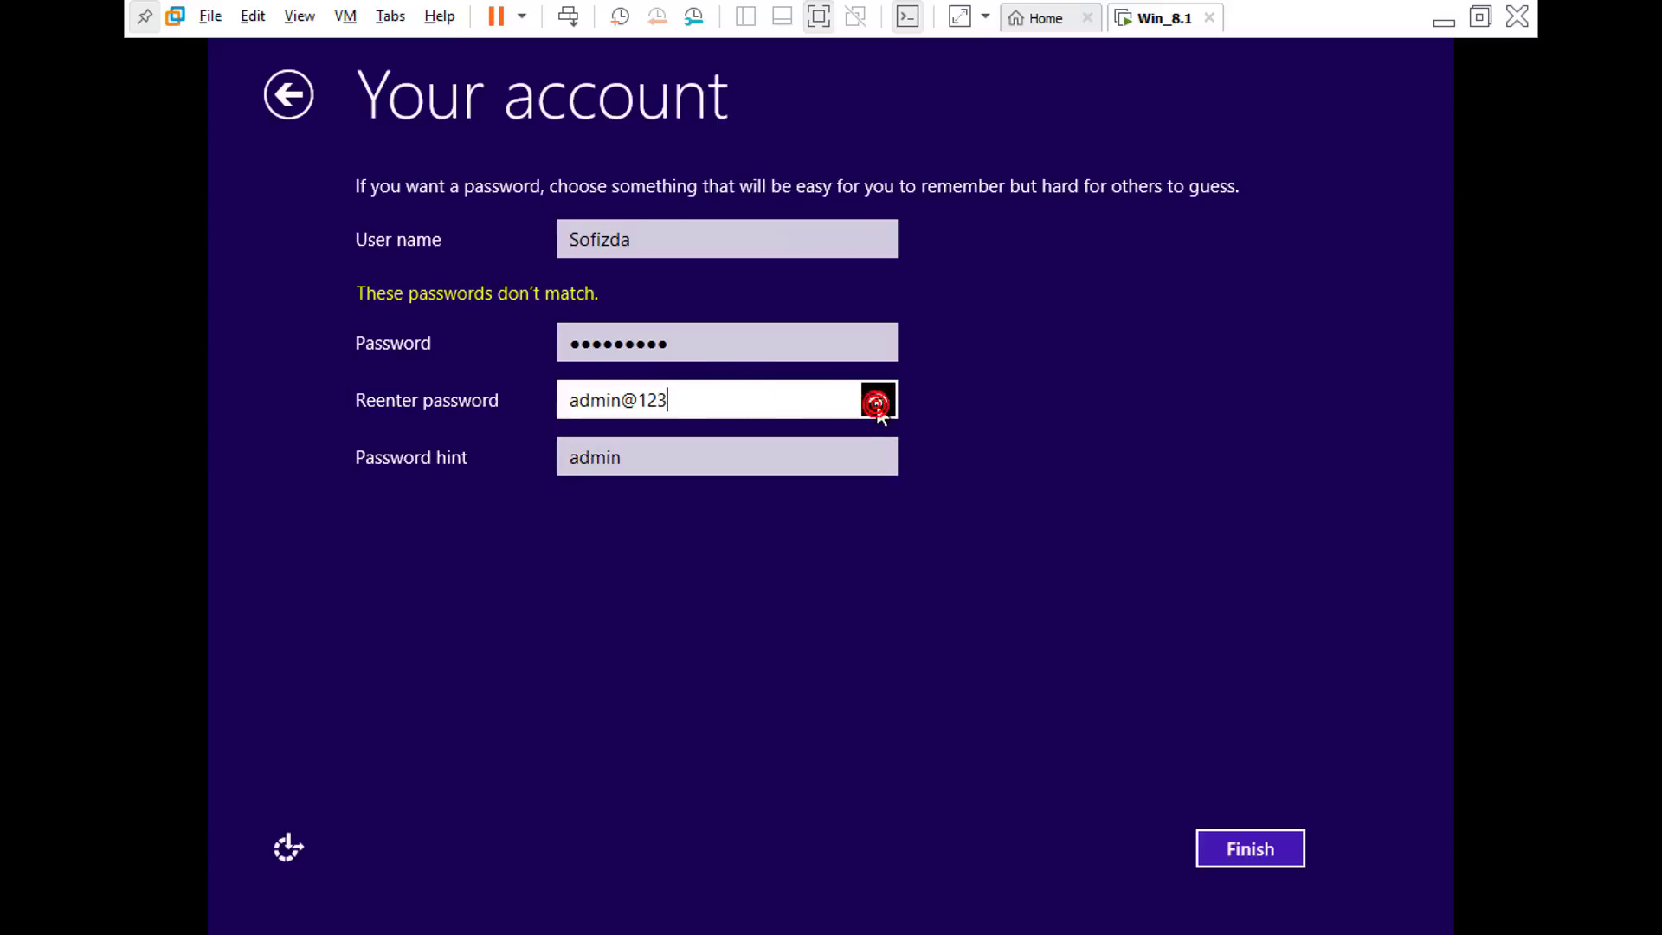
click(832, 349)
click(878, 345)
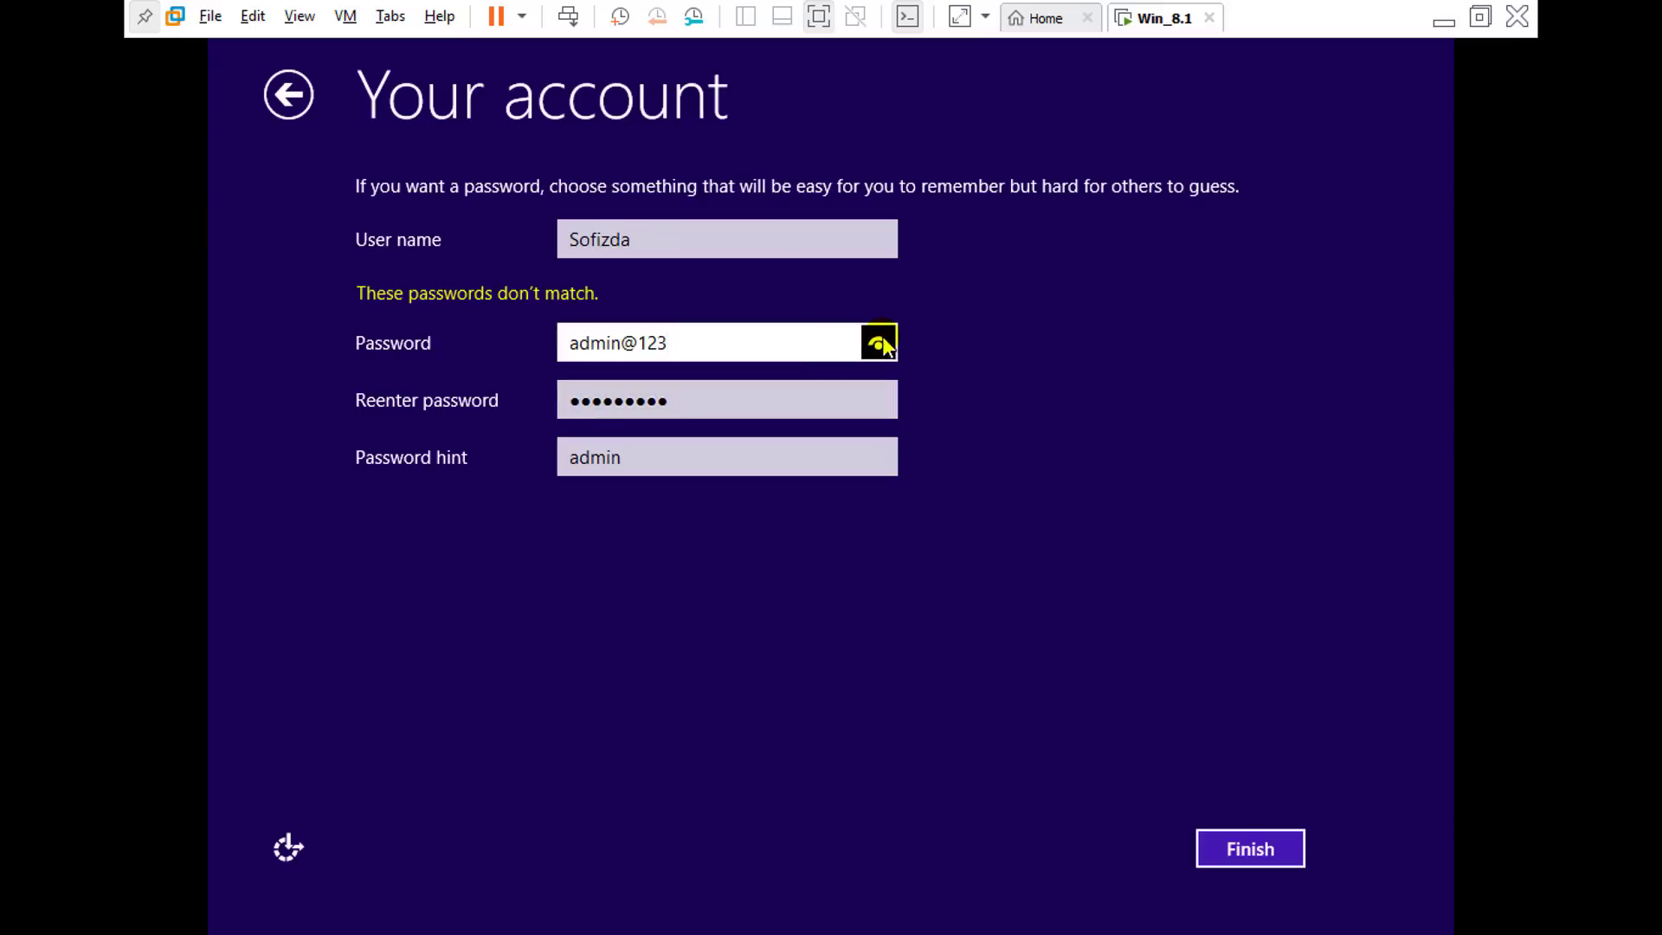
click(1227, 846)
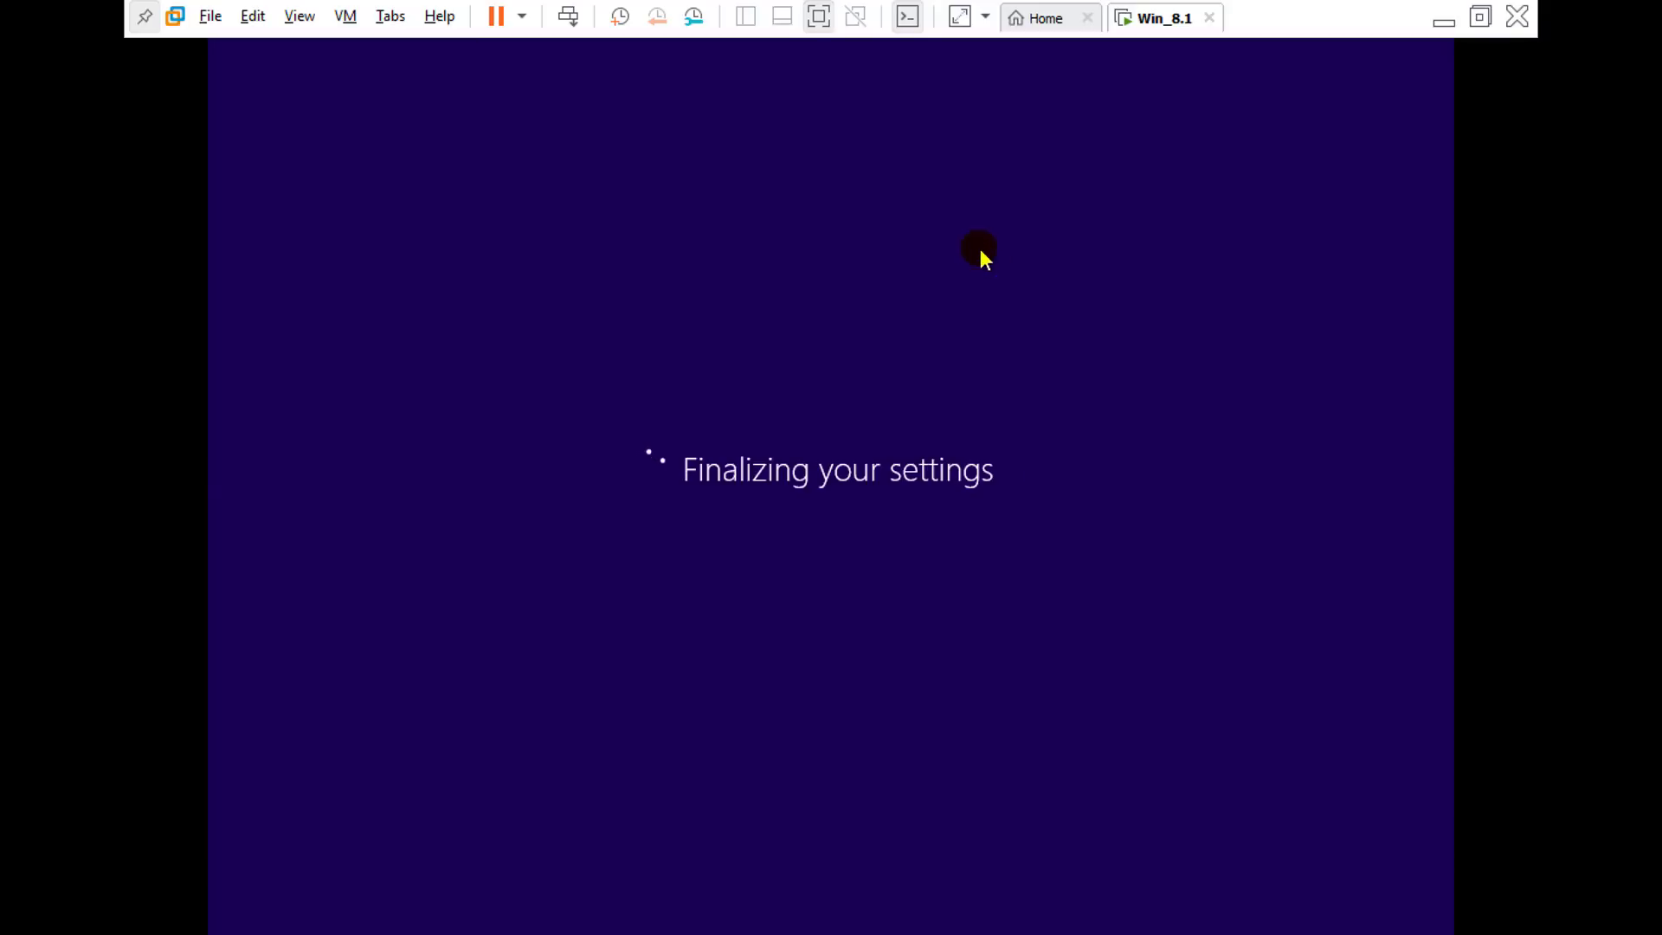
Step: Exit full screen while Windows finalizes, then show the Windows 8.1 Start screen full screen
click(821, 33)
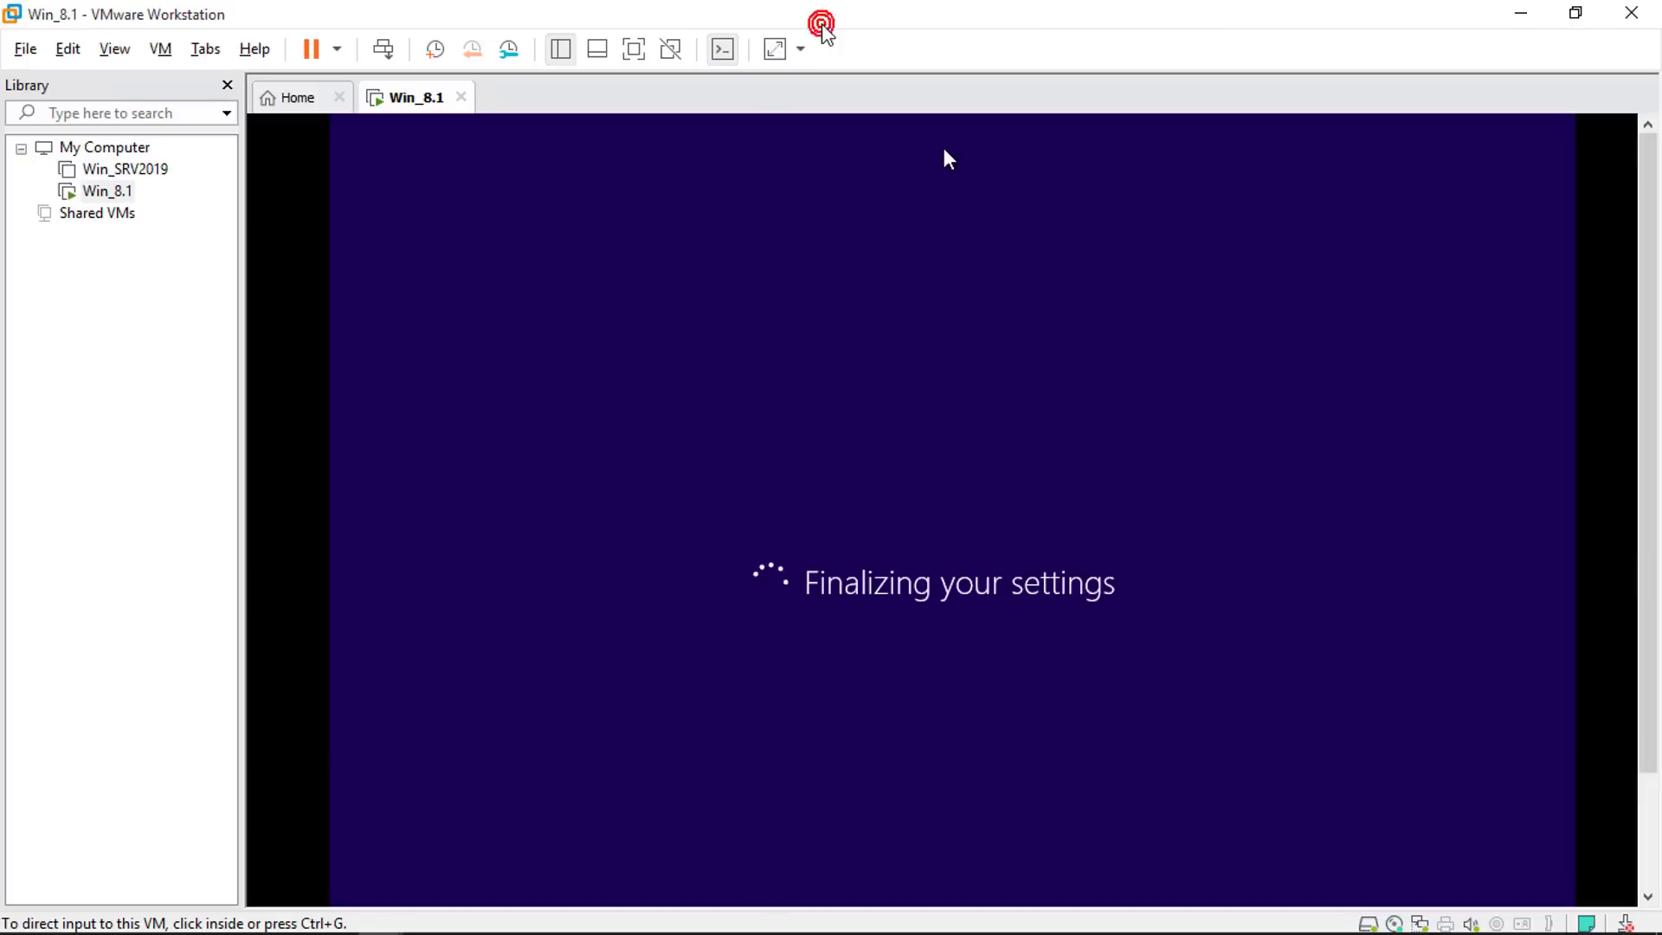
click(426, 917)
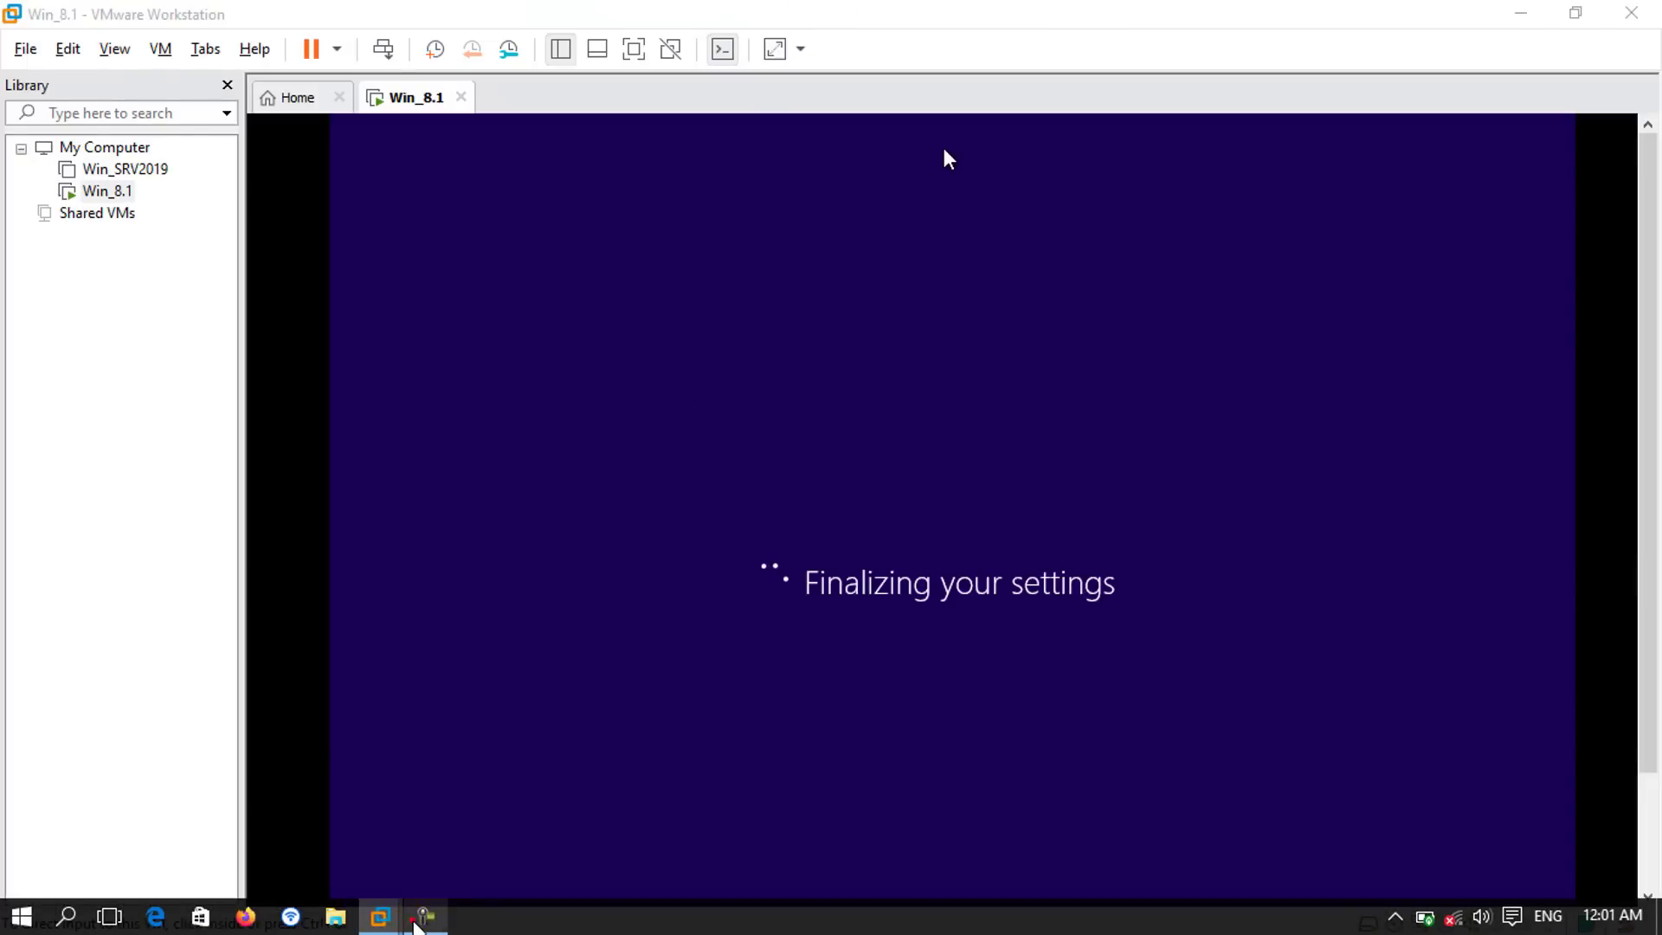
click(168, 671)
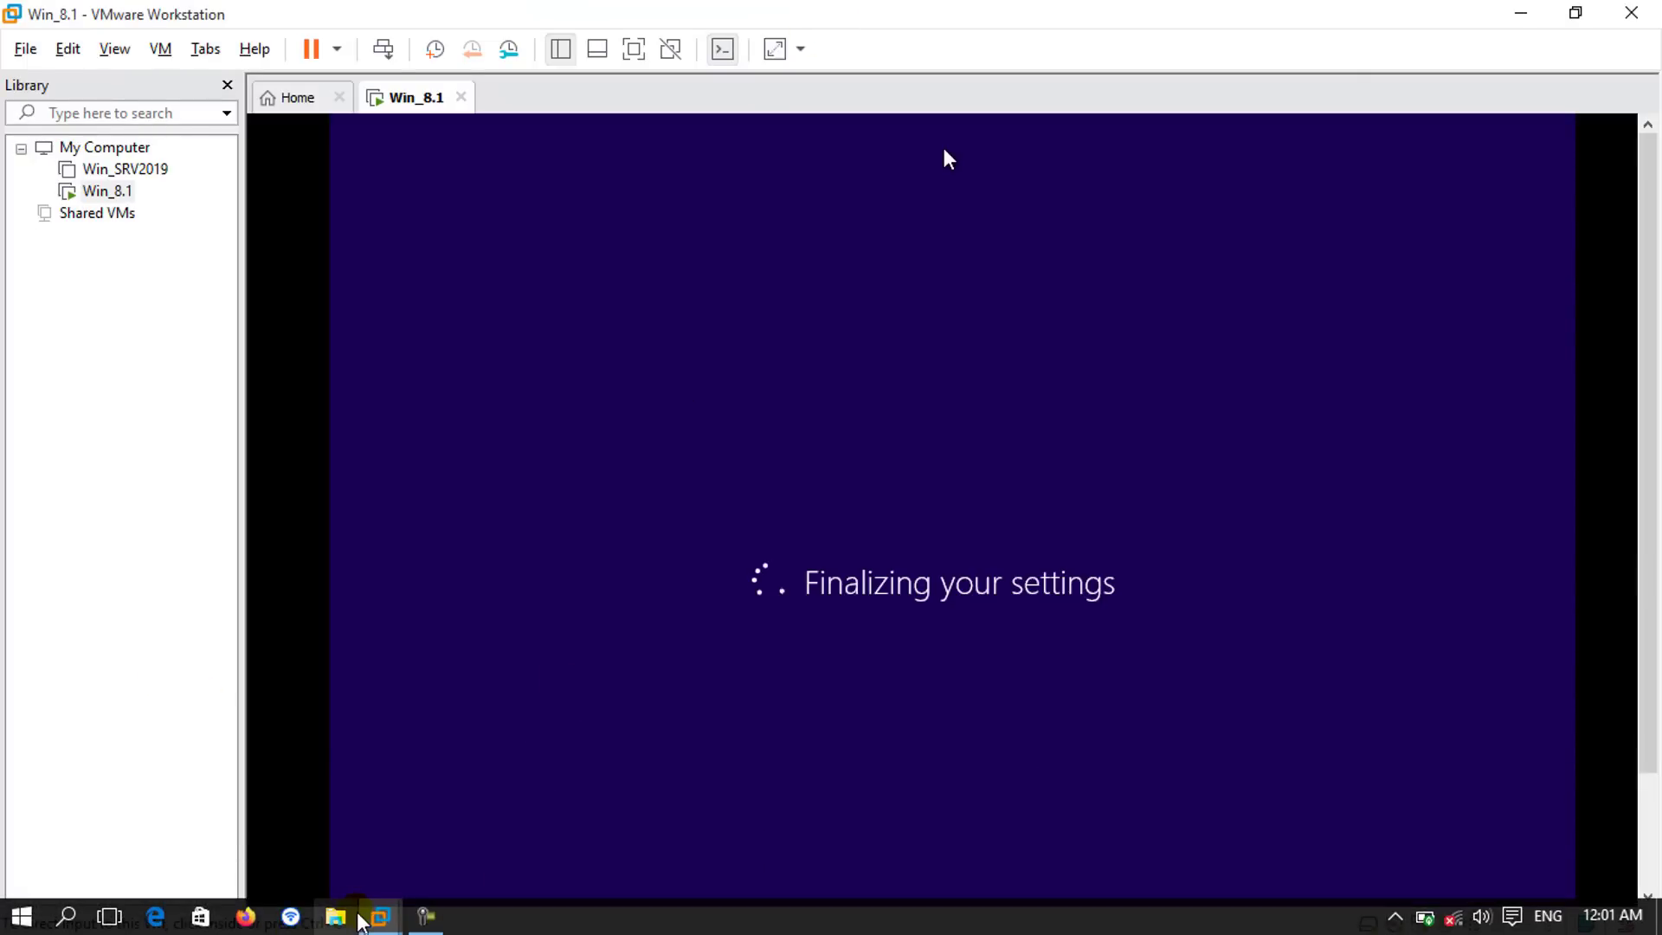
click(422, 916)
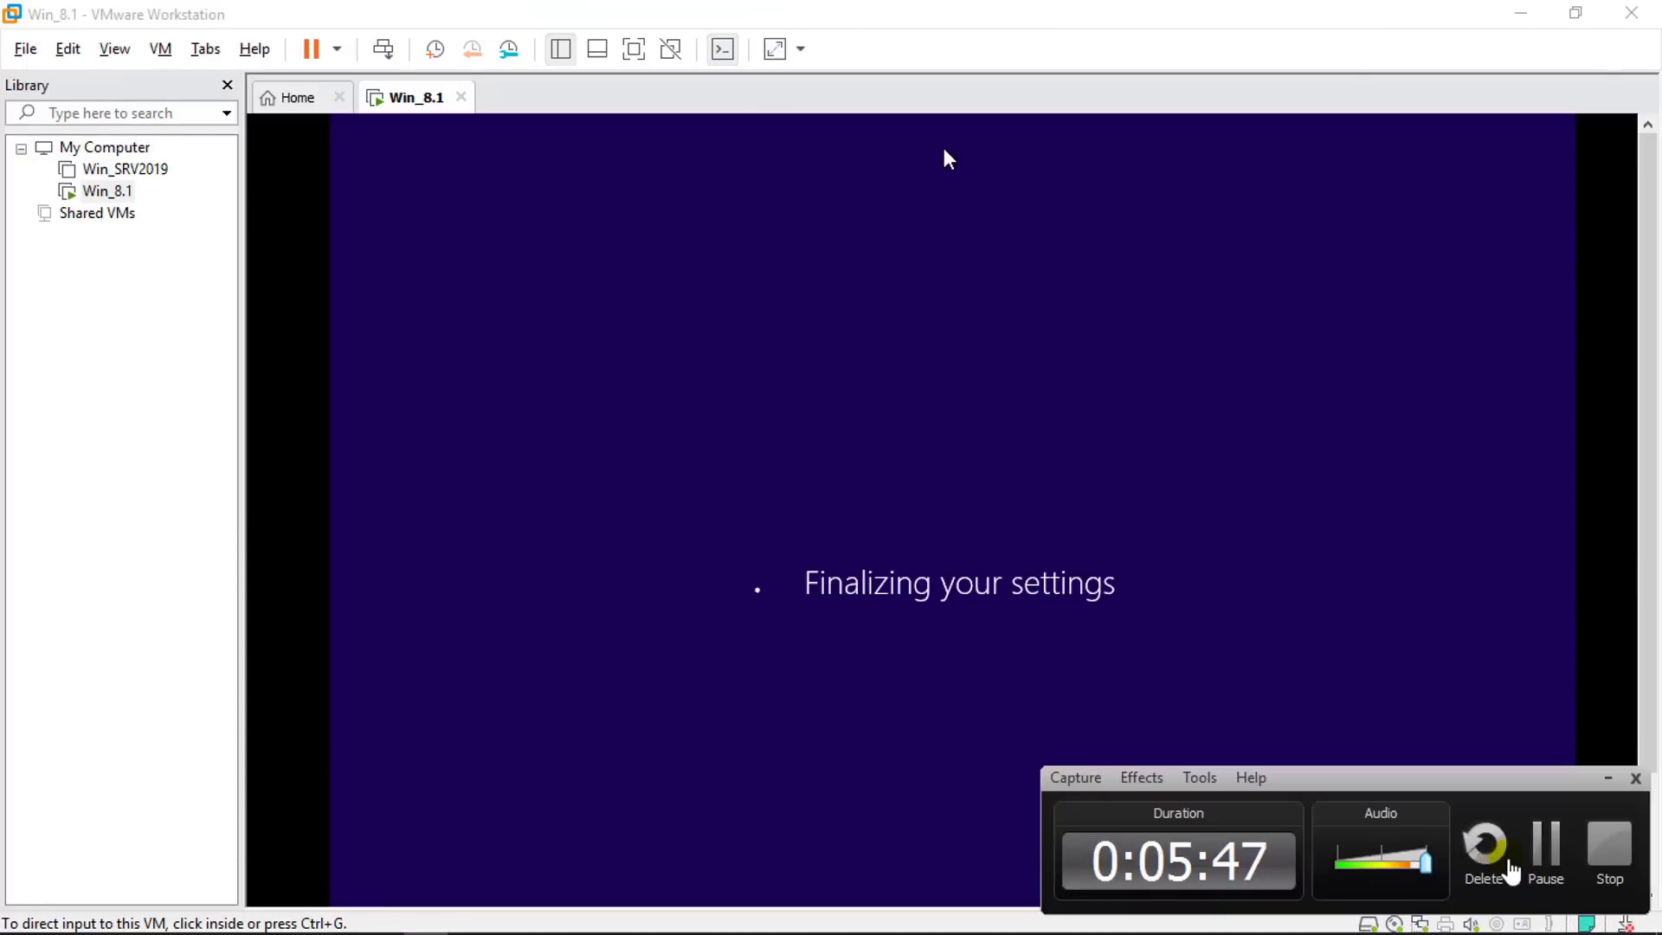
click(1542, 856)
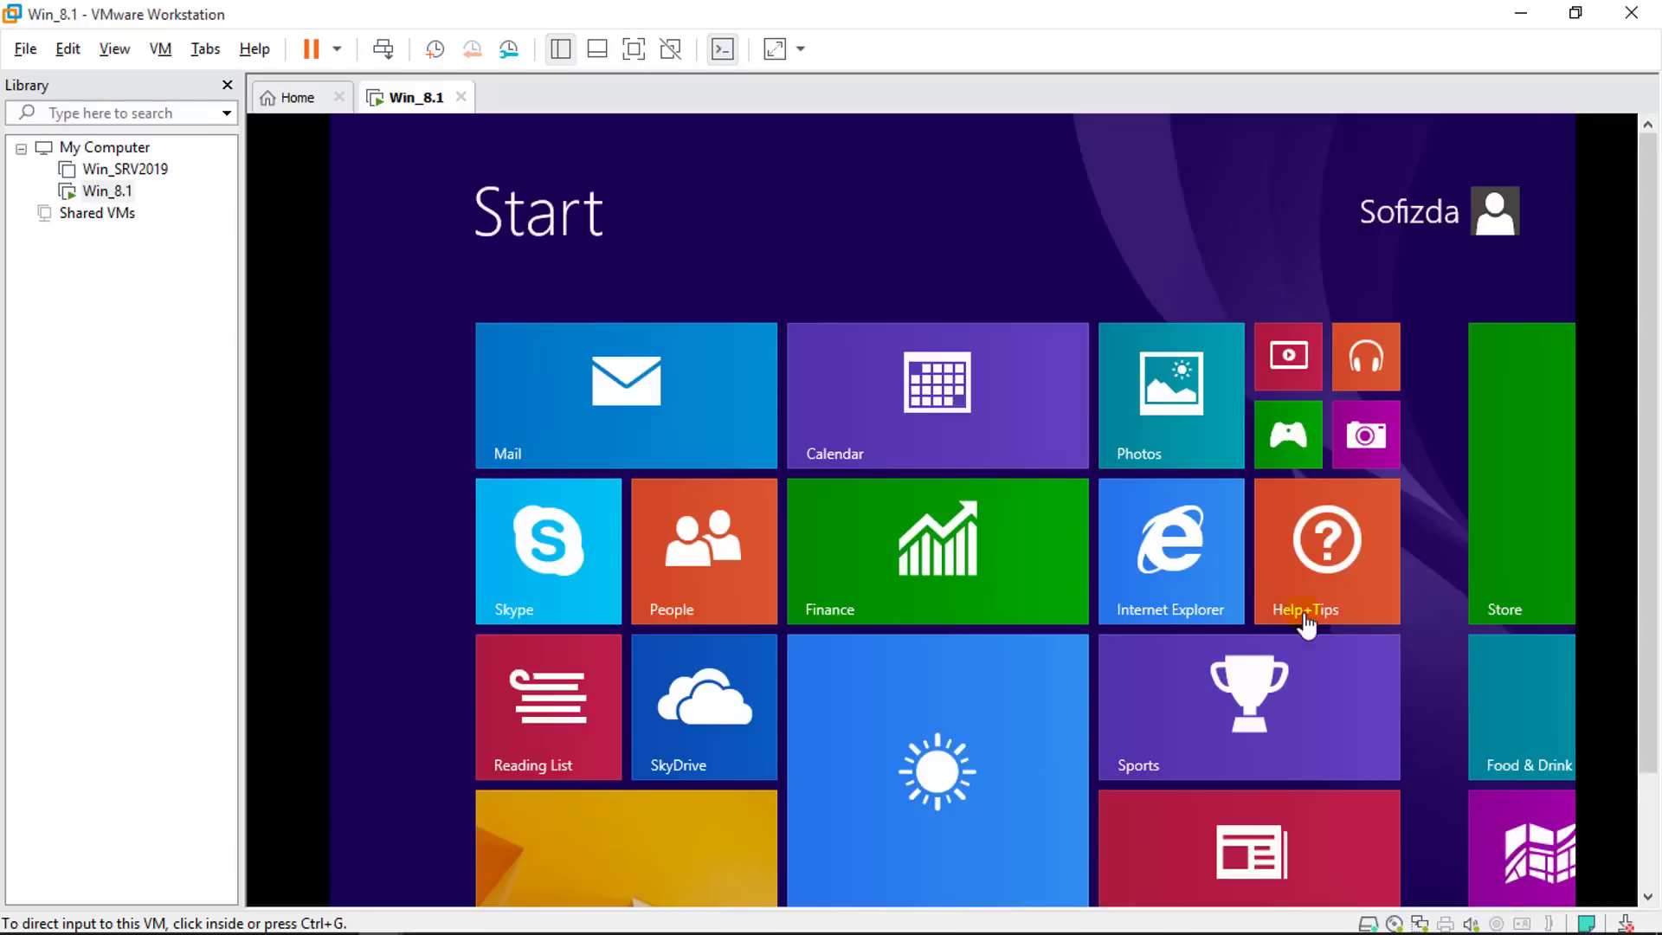
click(633, 49)
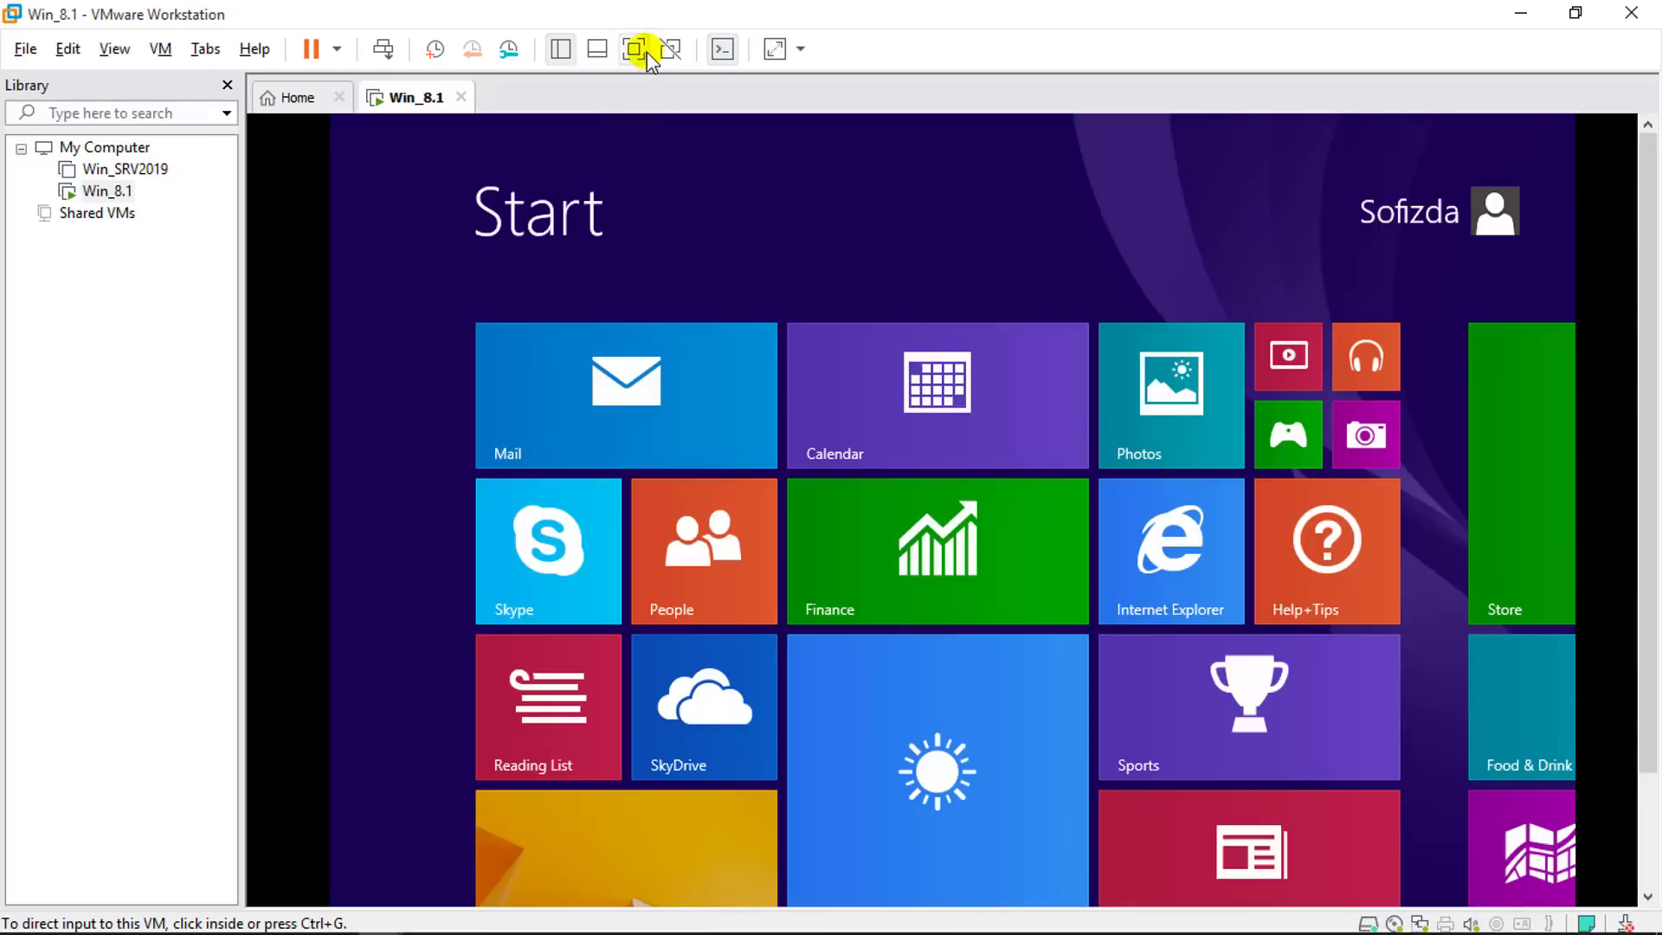
click(634, 50)
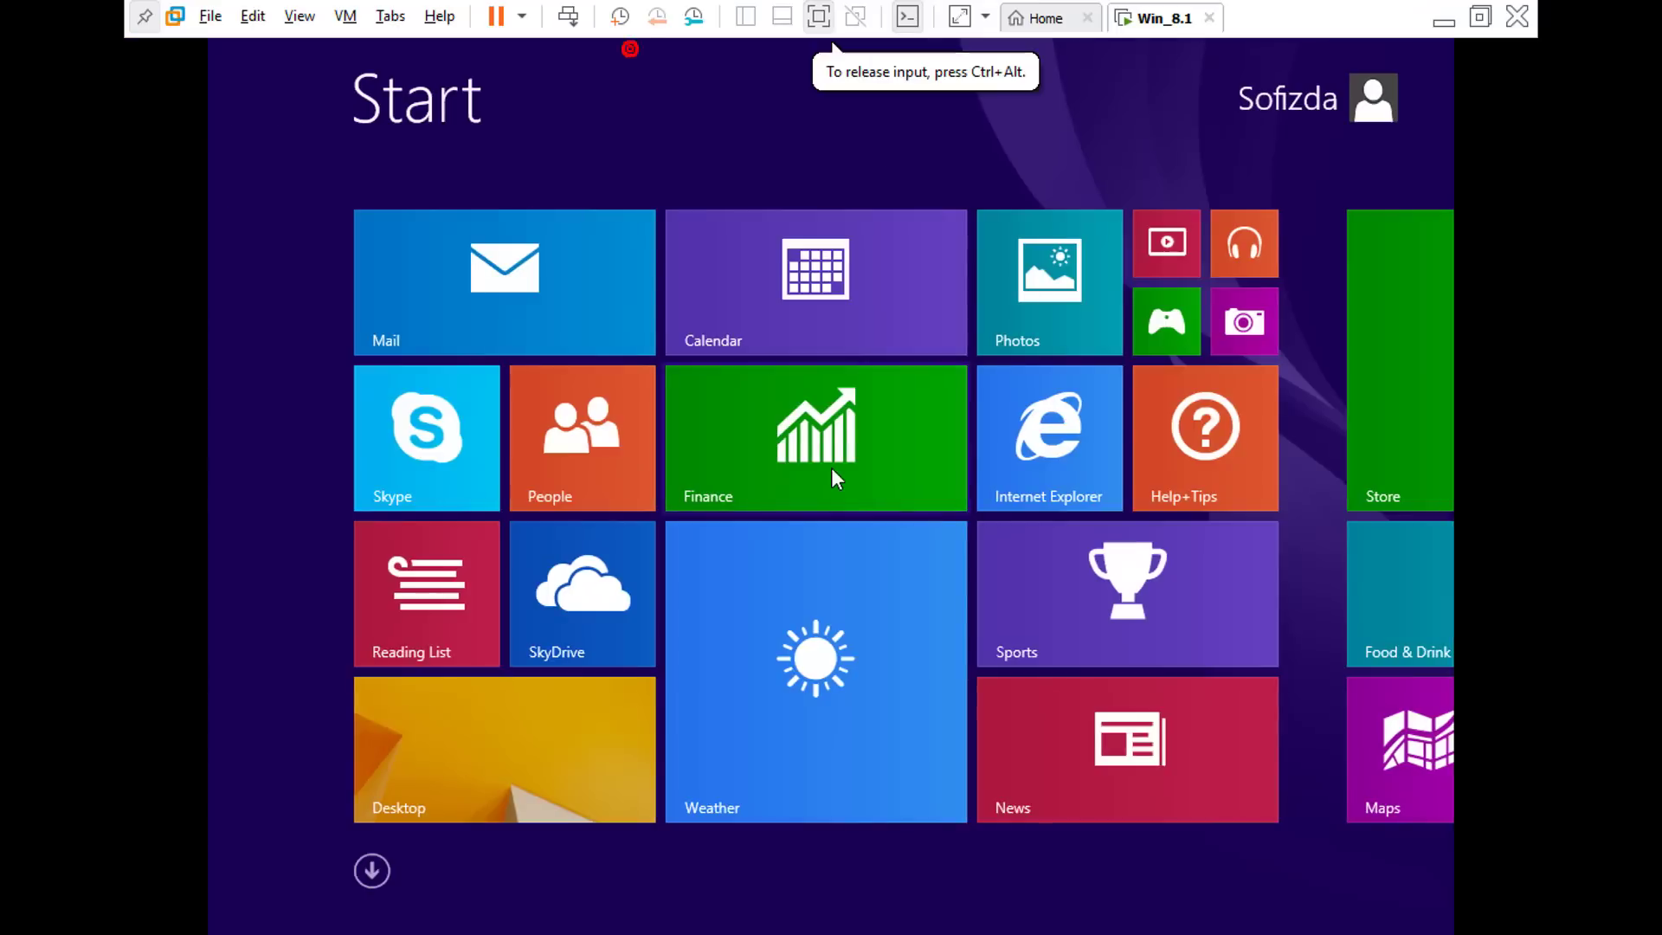
Step: Switch from the Start screen to the Windows 8.1 desktop and refresh it
click(543, 775)
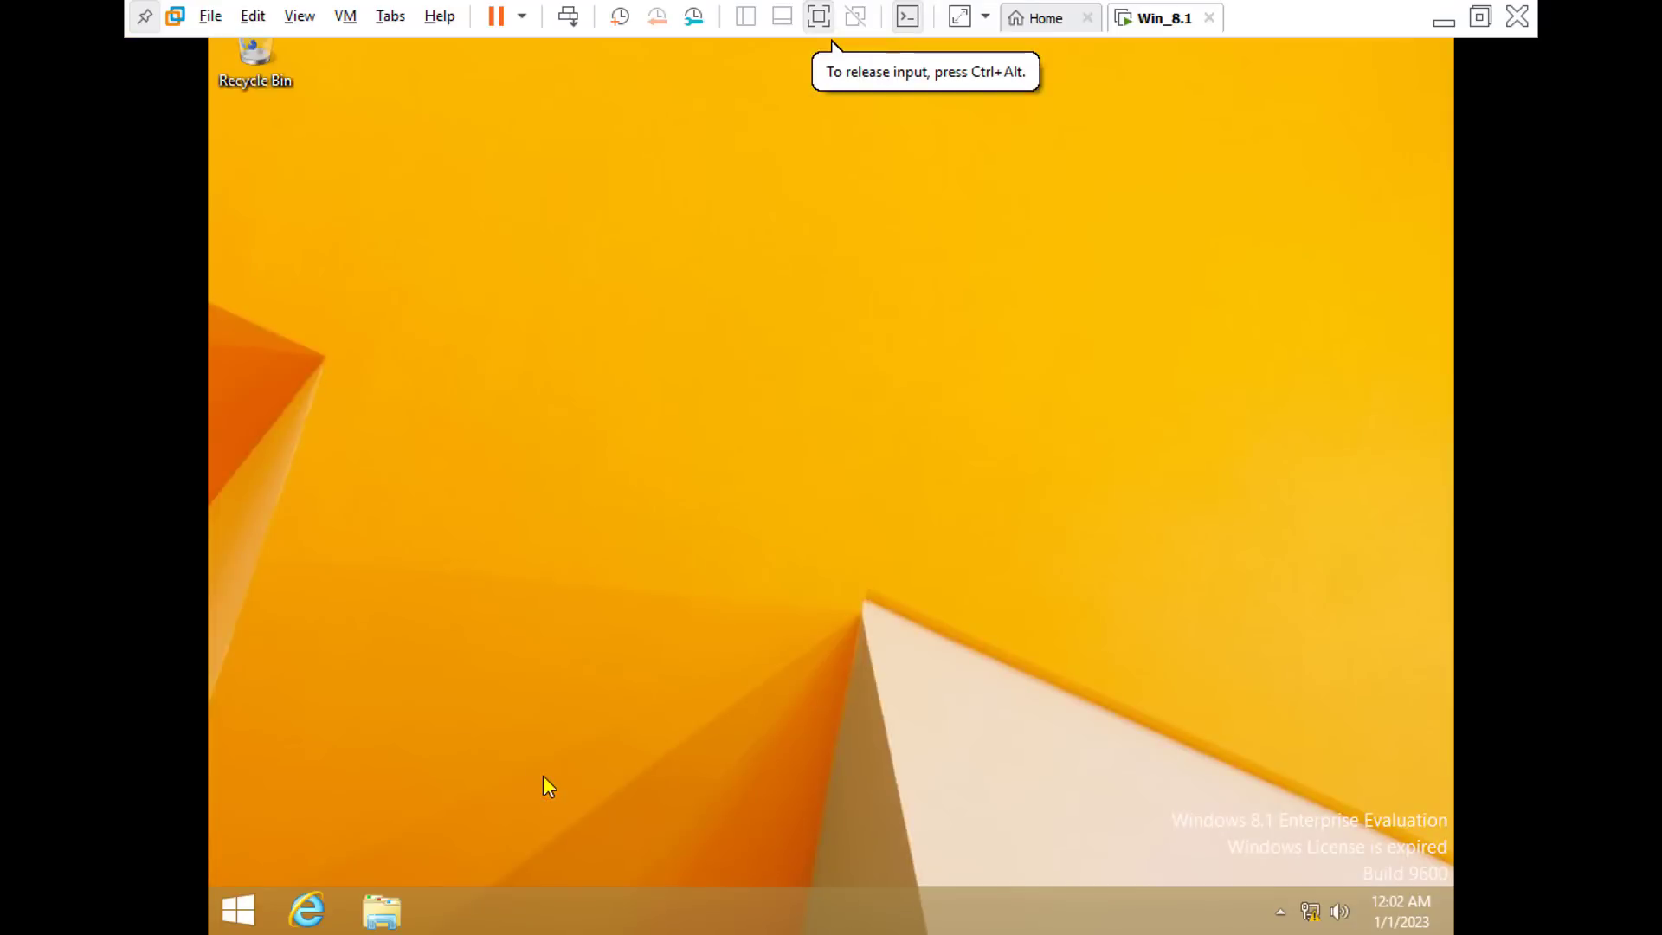
right_click(600, 189)
click(673, 269)
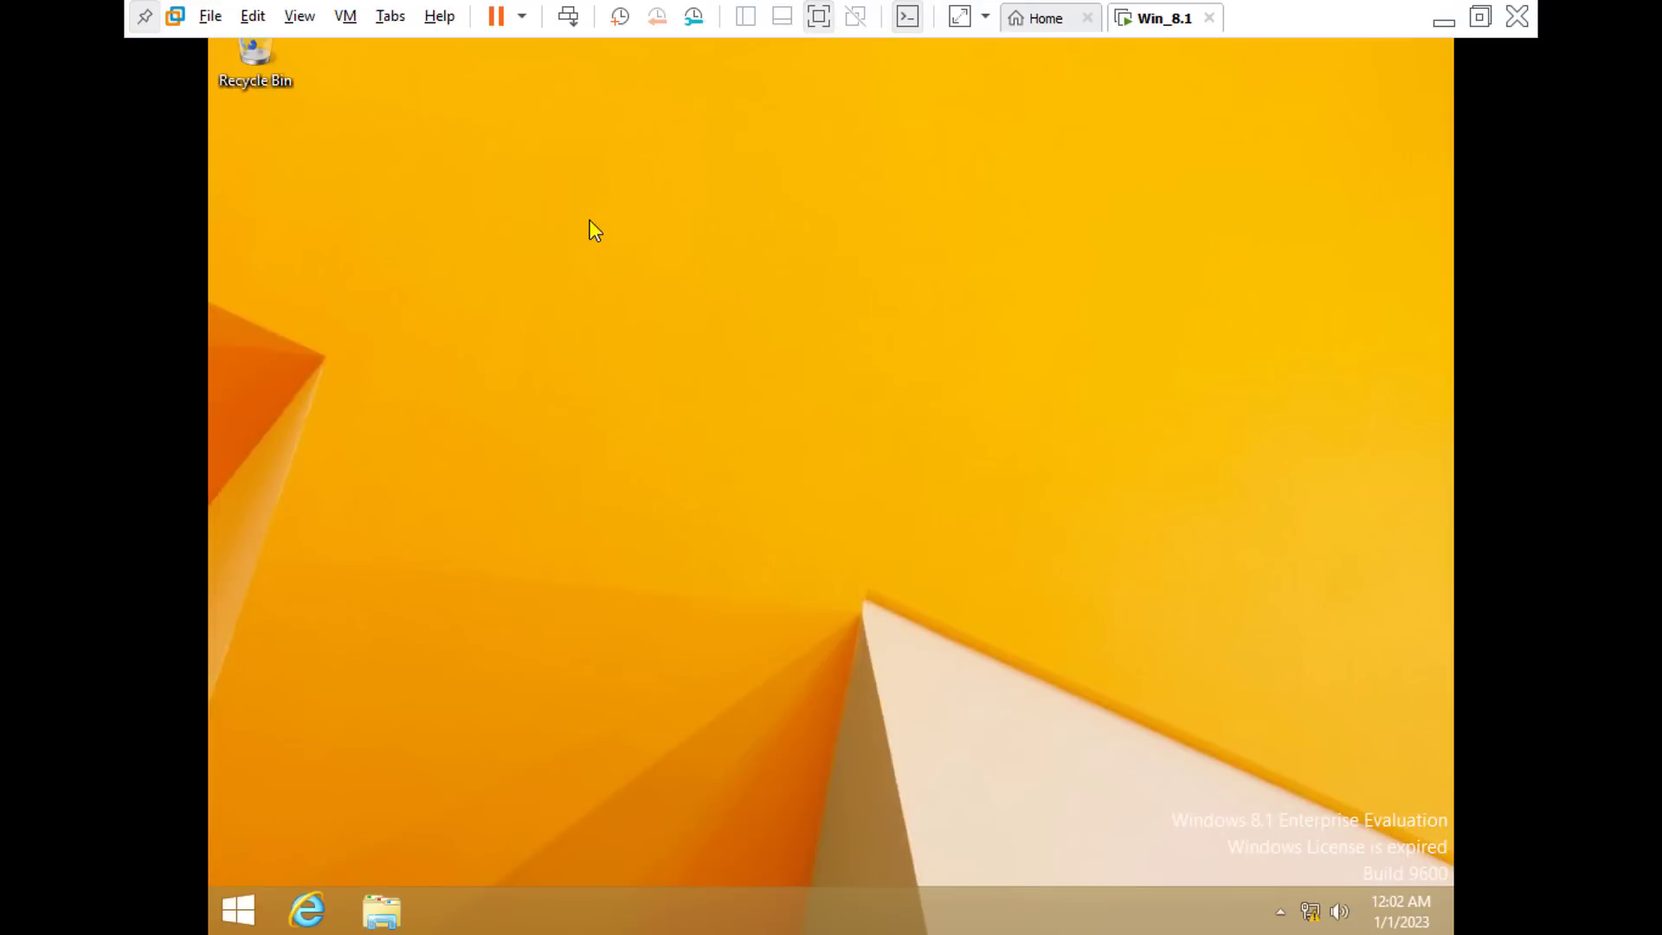
Step: Change the guest screen resolution to 1280 × 720, apply it and keep the changes
right_click(585, 183)
click(649, 396)
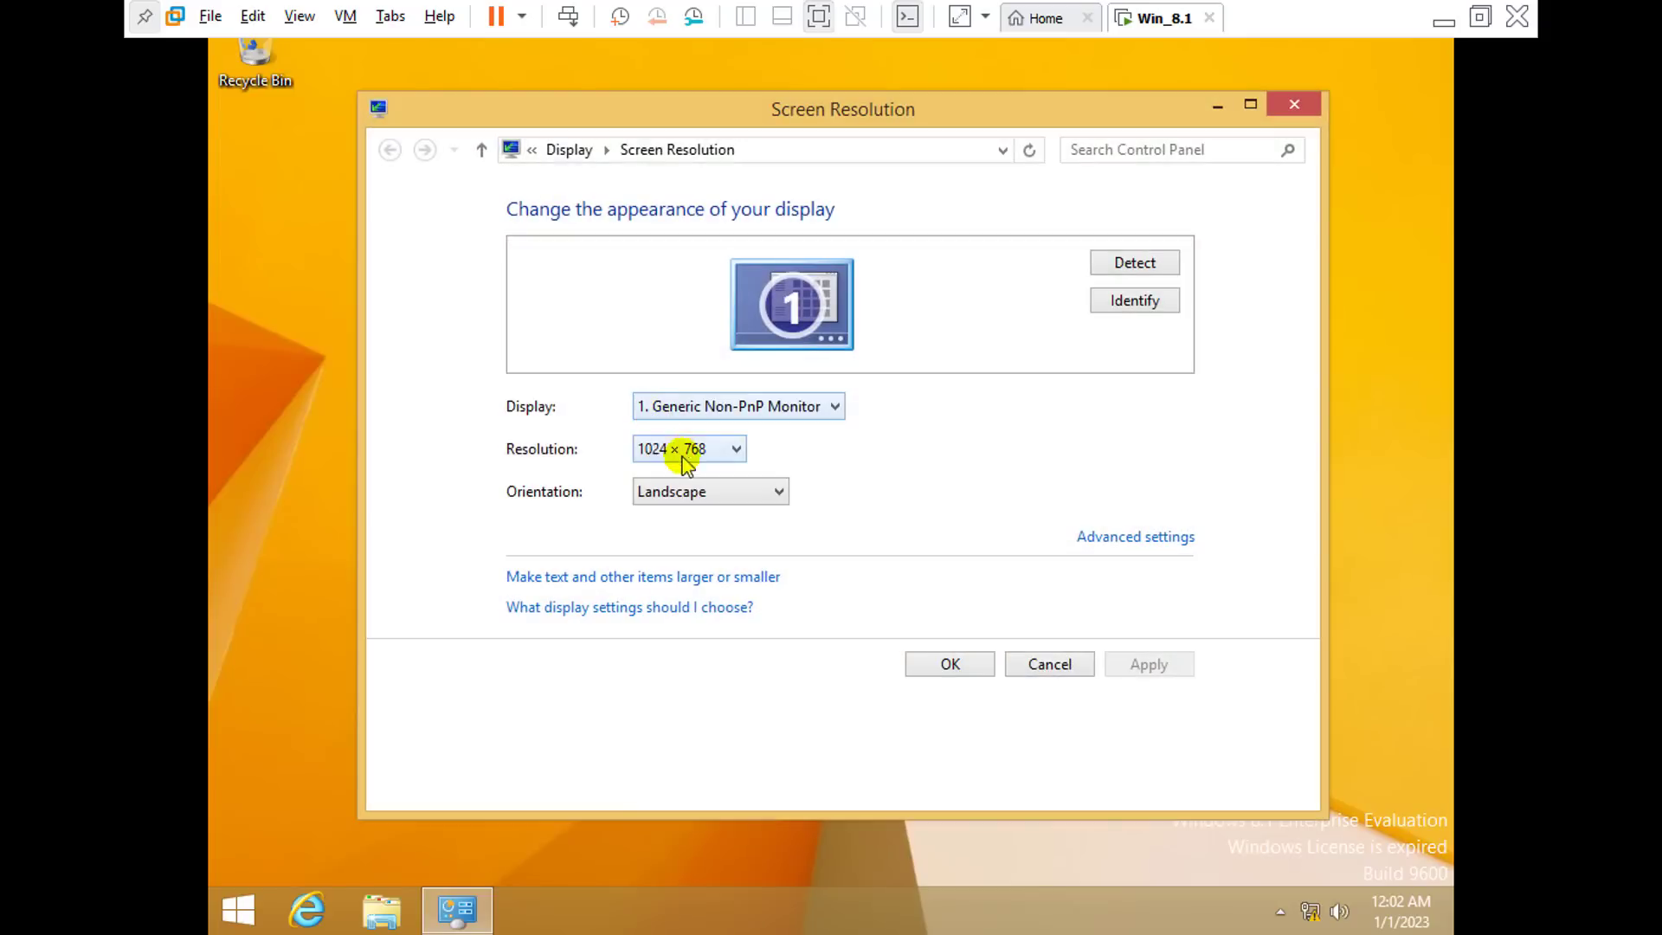
click(683, 456)
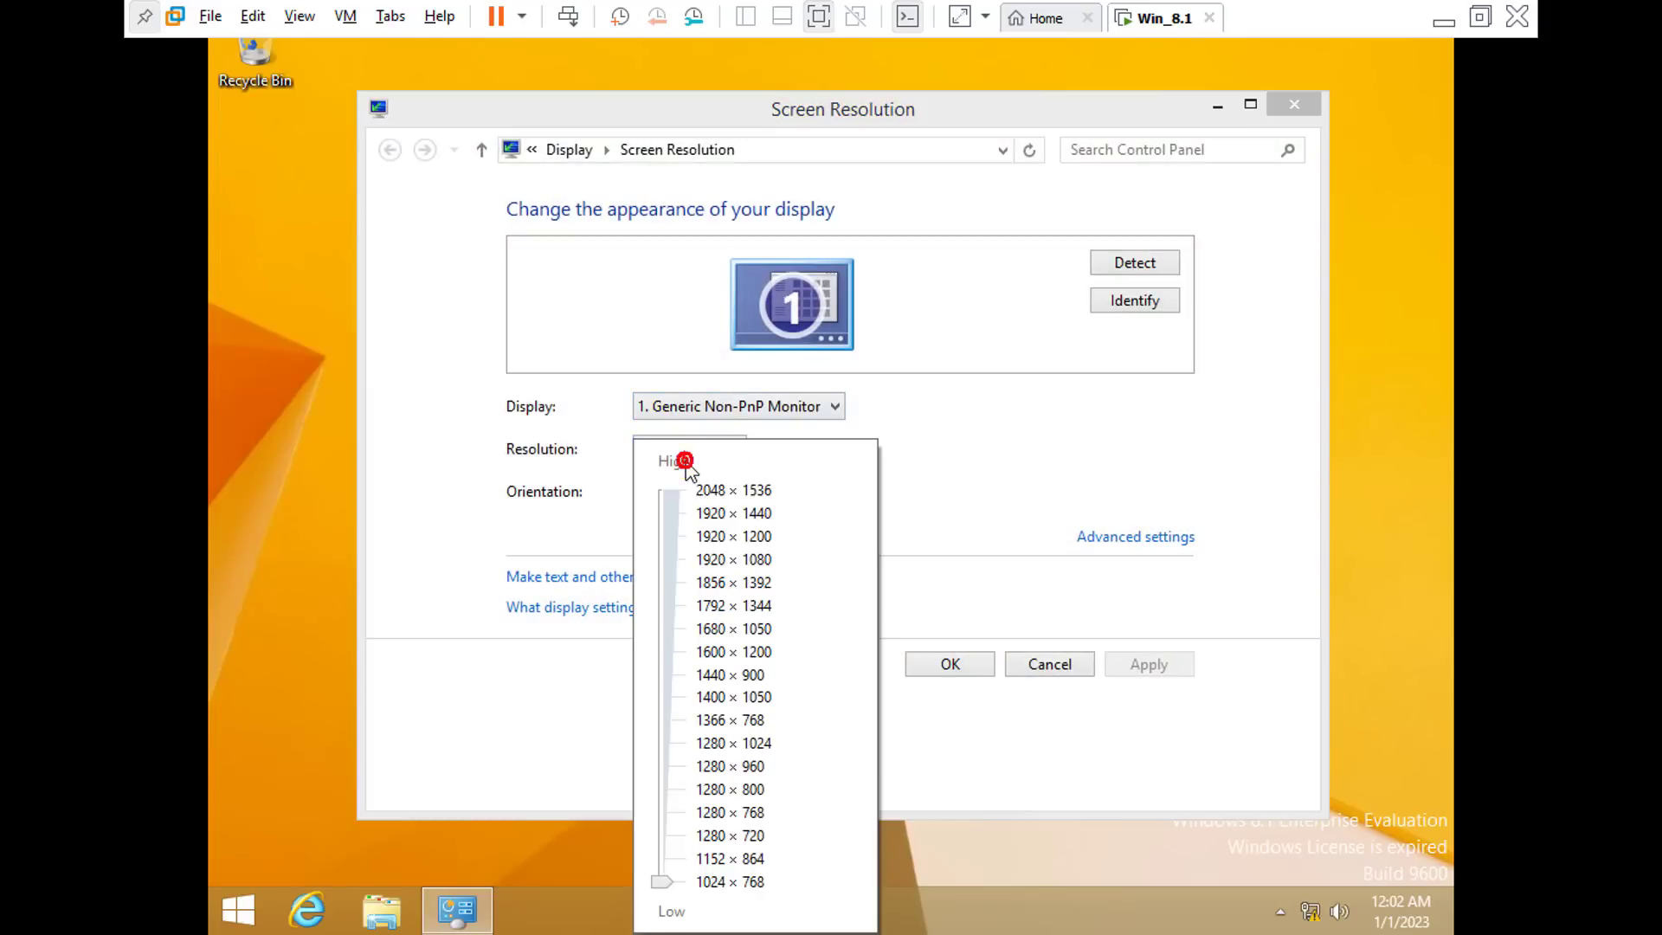
click(671, 839)
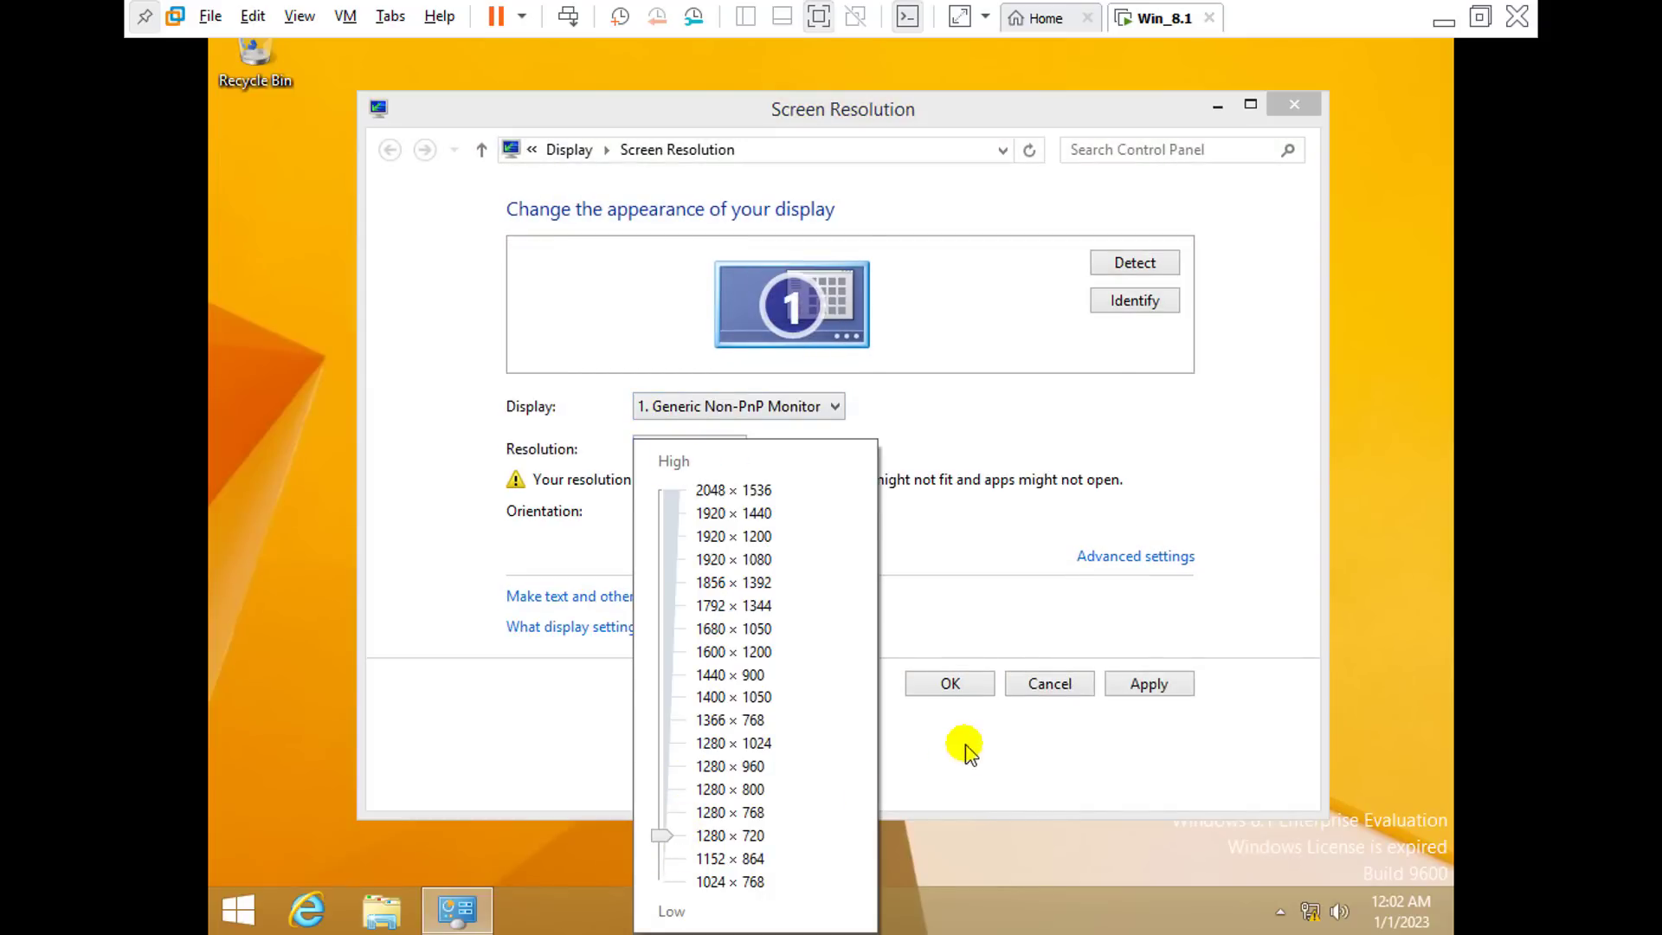
click(1145, 674)
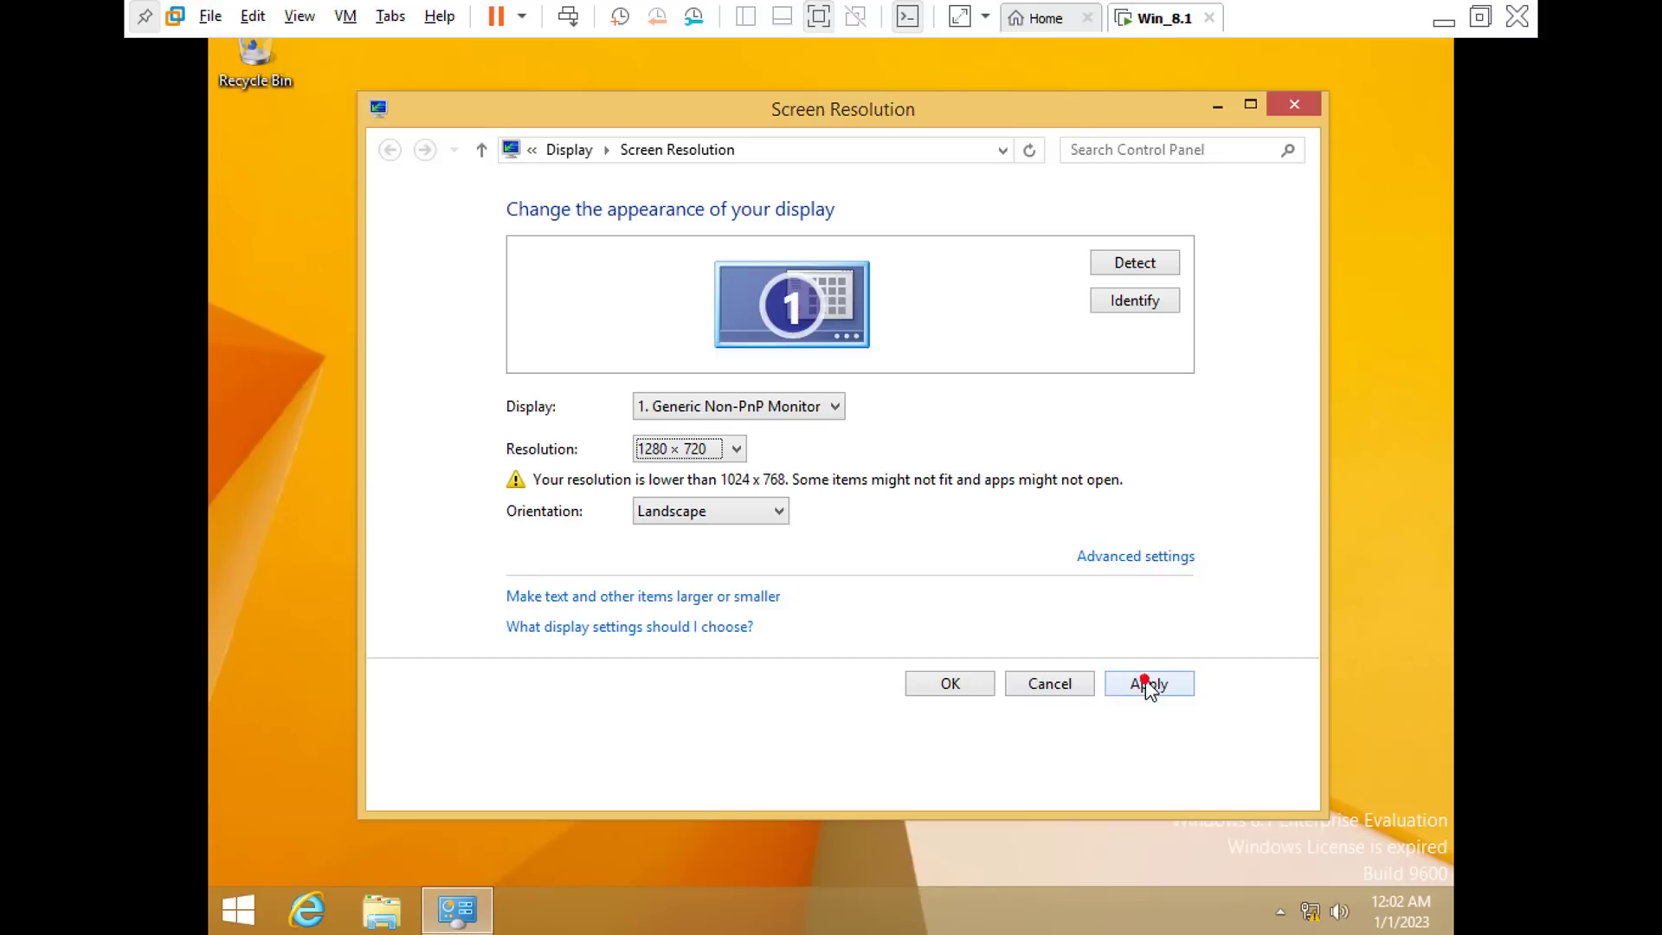
click(1122, 688)
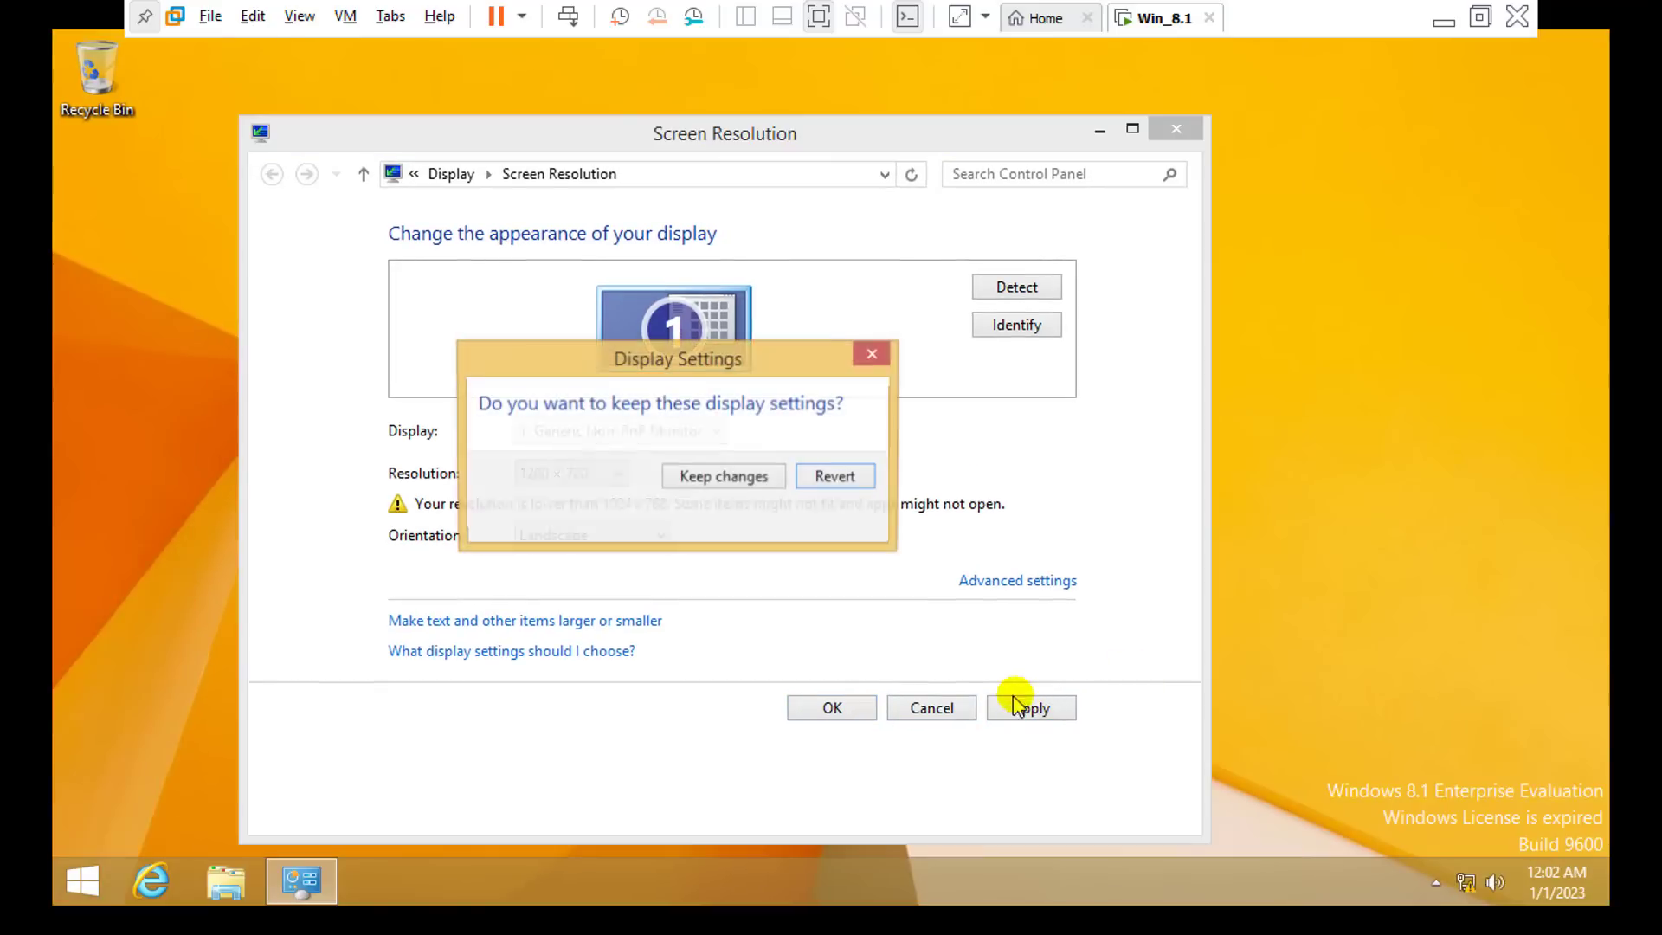
click(765, 481)
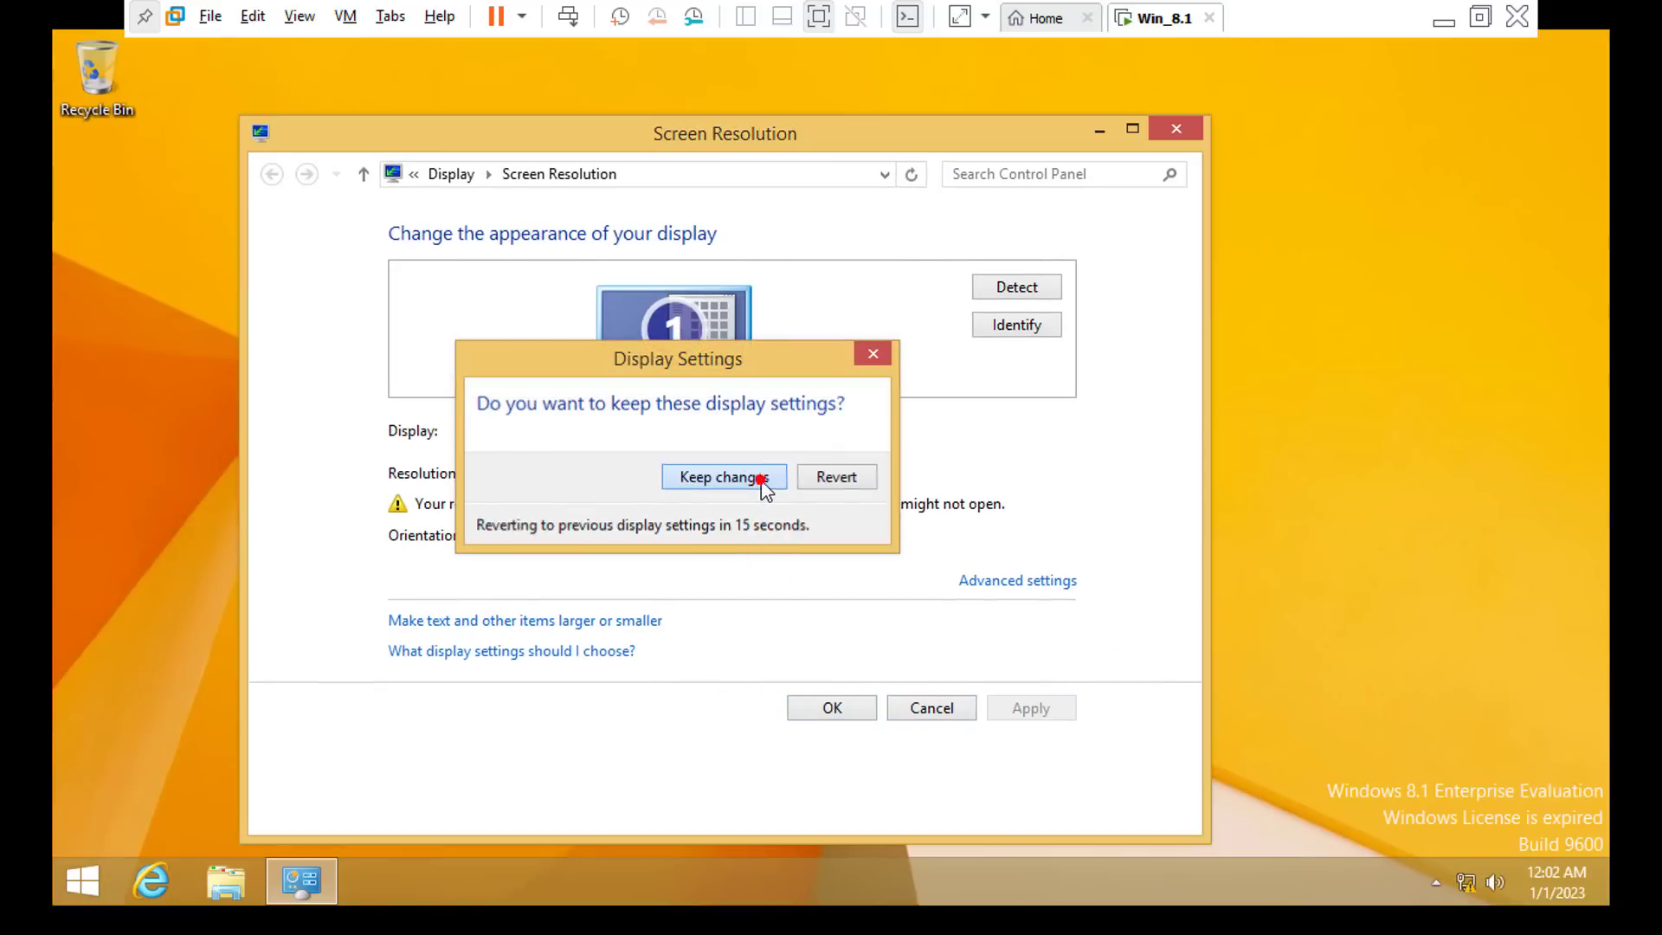
click(835, 703)
right_click(662, 320)
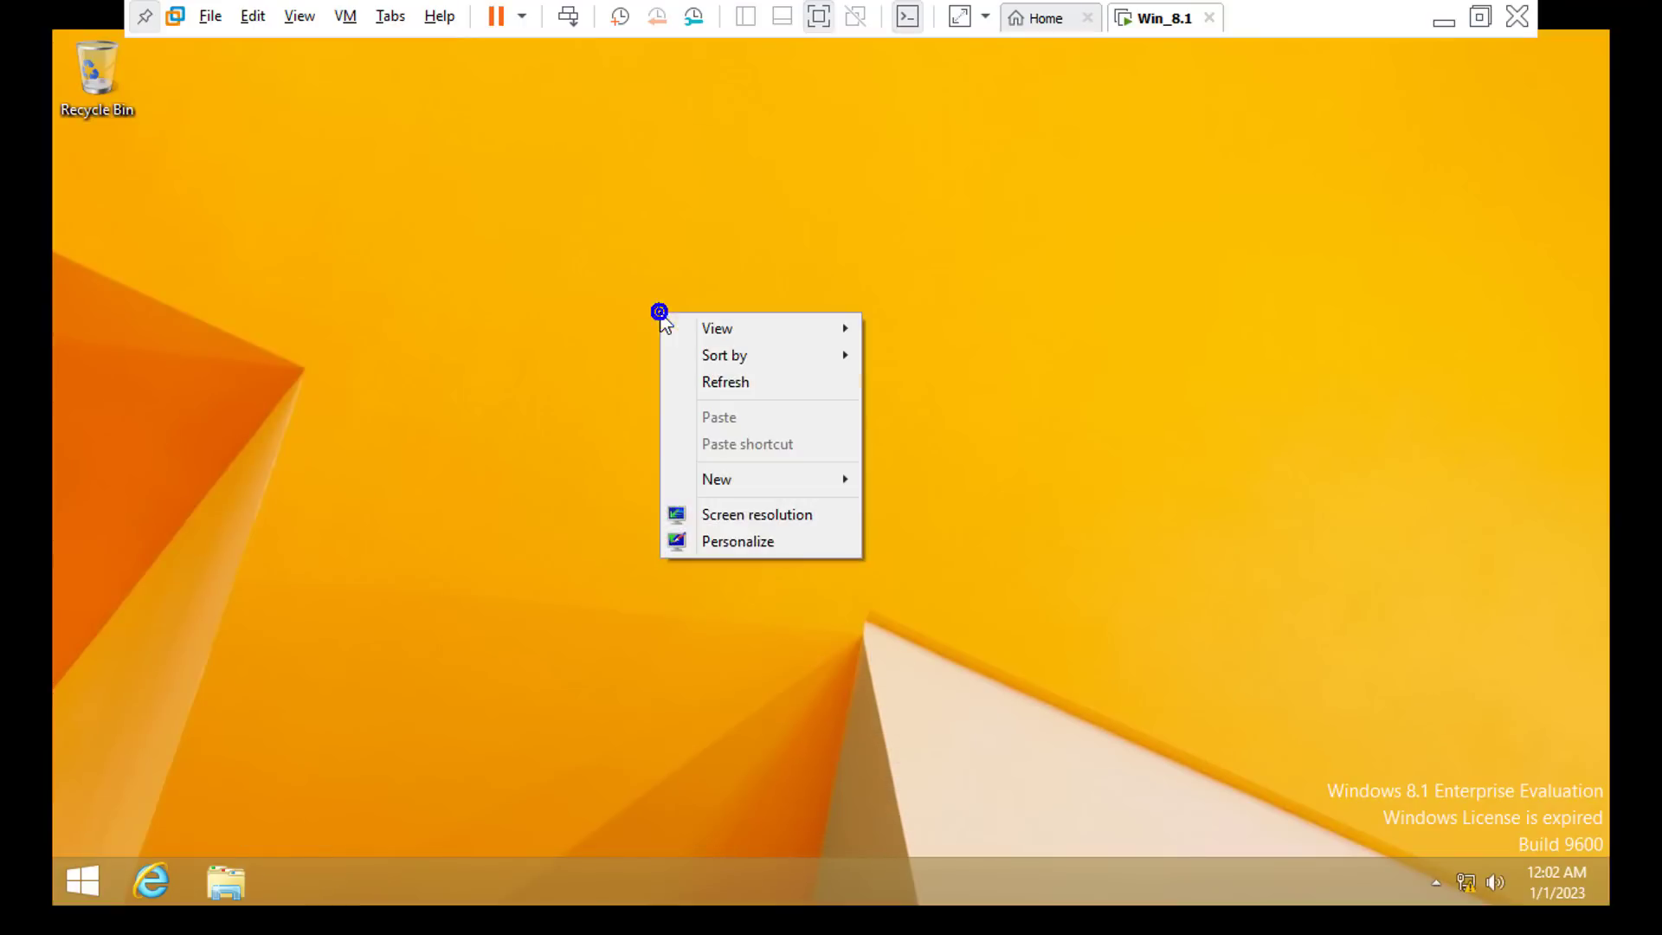
Step: Enable the Computer, User's Files, Network and Control Panel desktop icons and apply them
click(741, 540)
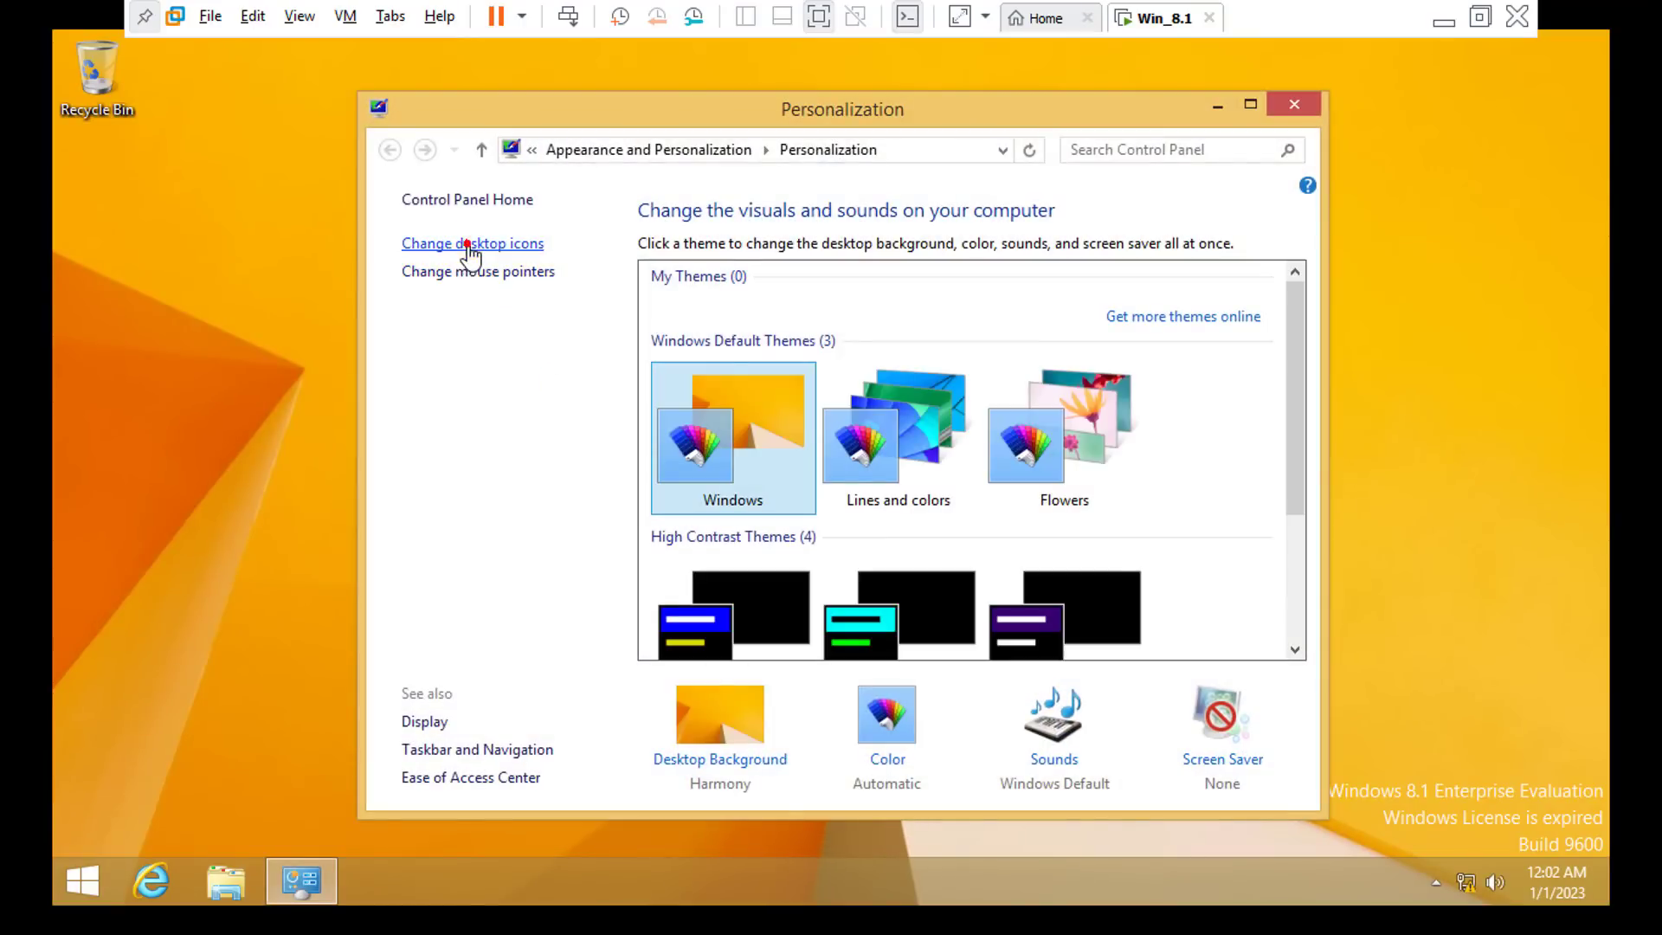
click(464, 244)
click(354, 337)
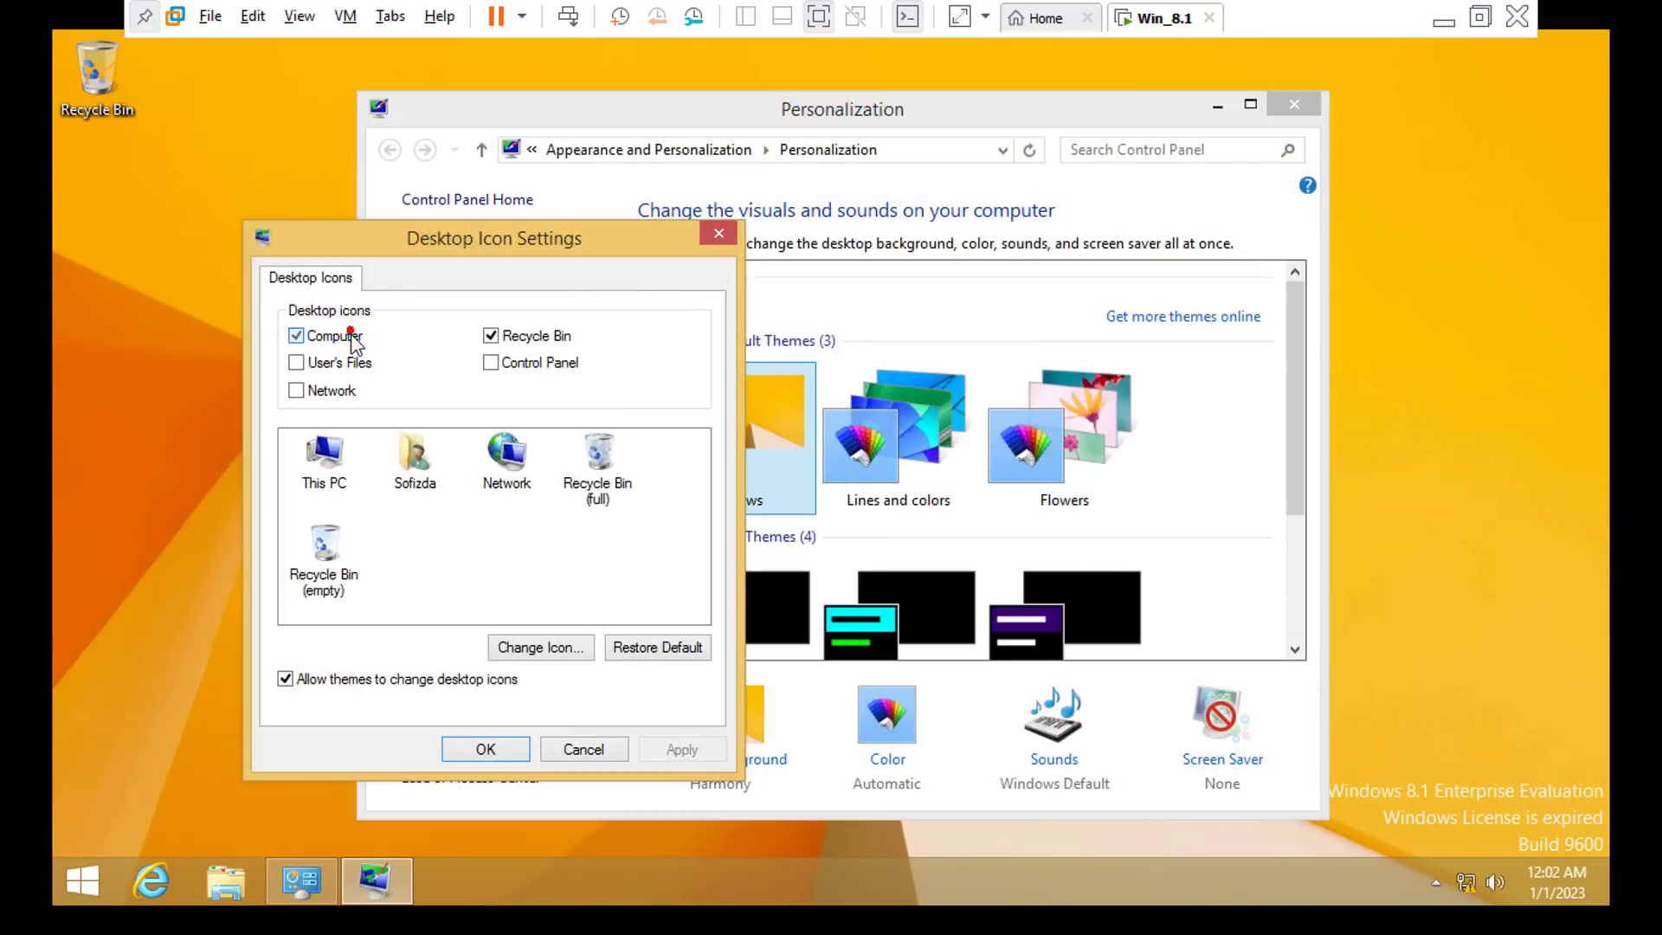
click(340, 363)
click(330, 391)
click(491, 363)
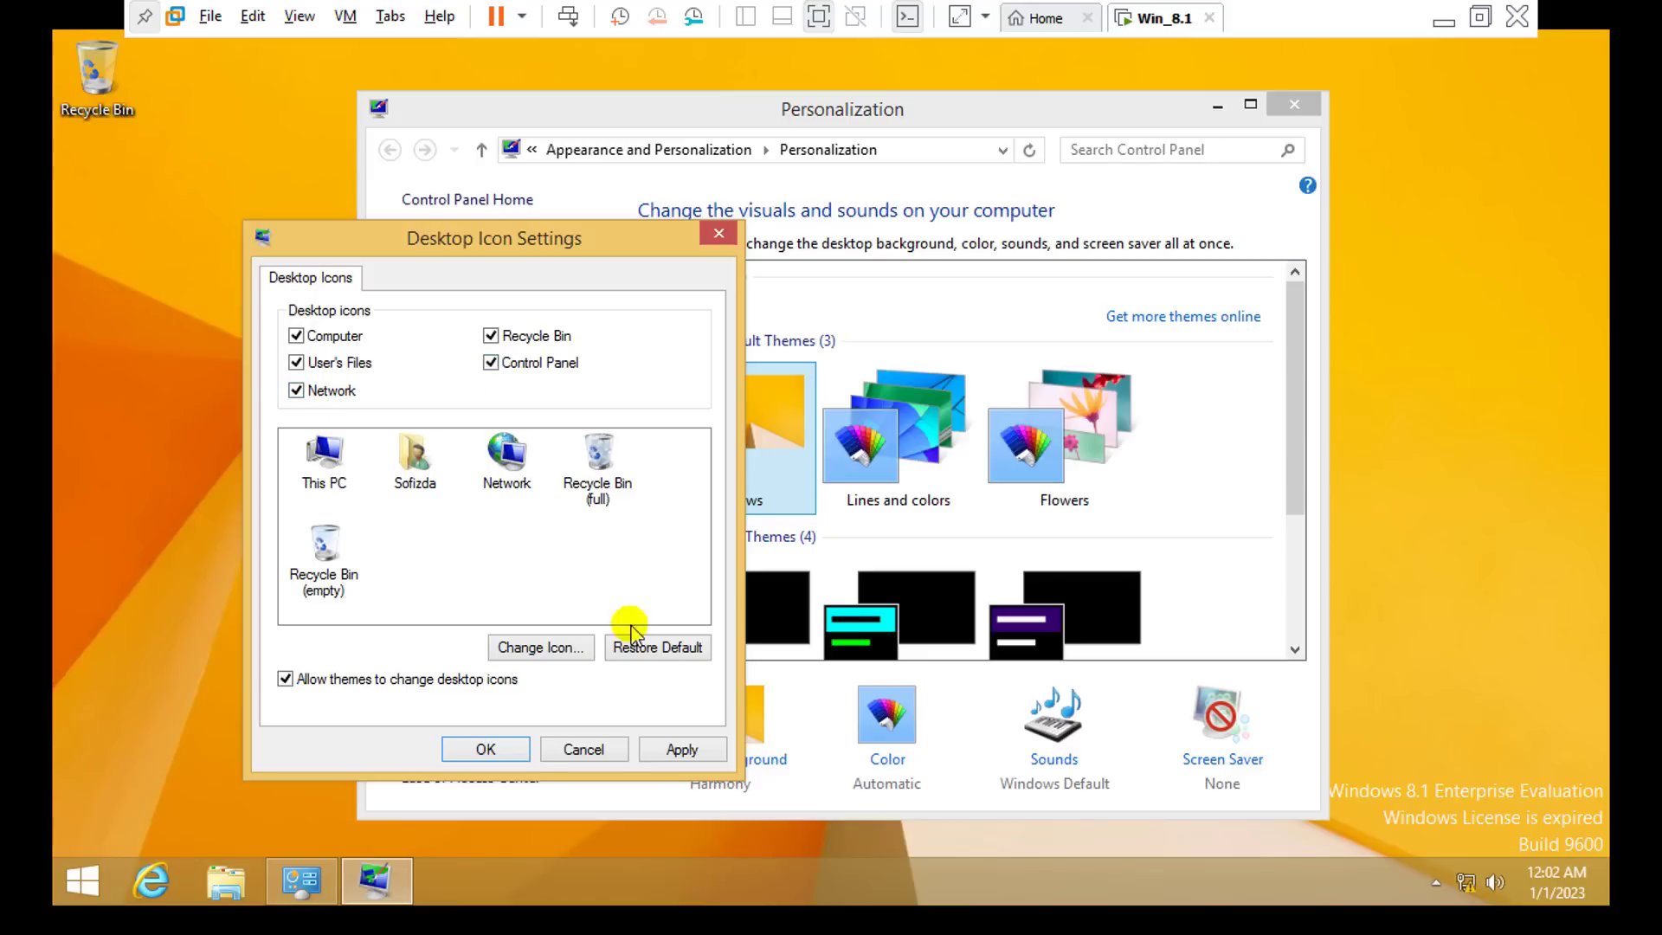
click(680, 749)
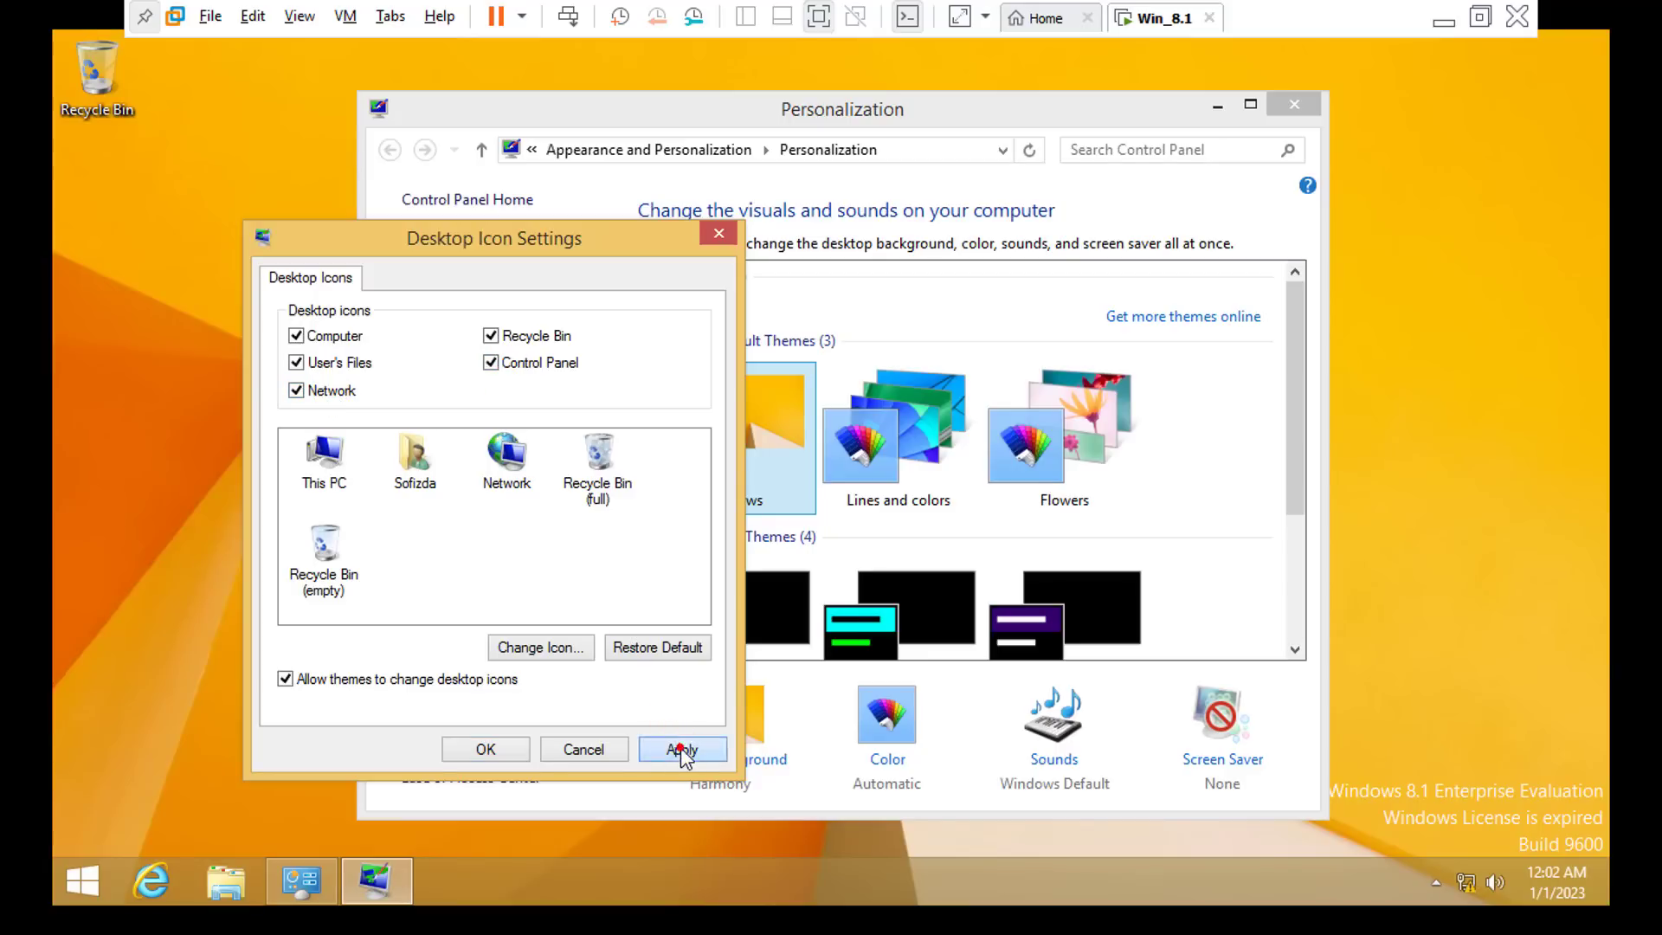
click(485, 749)
Step: Close the Personalization window and refresh the guest desktop
click(1294, 104)
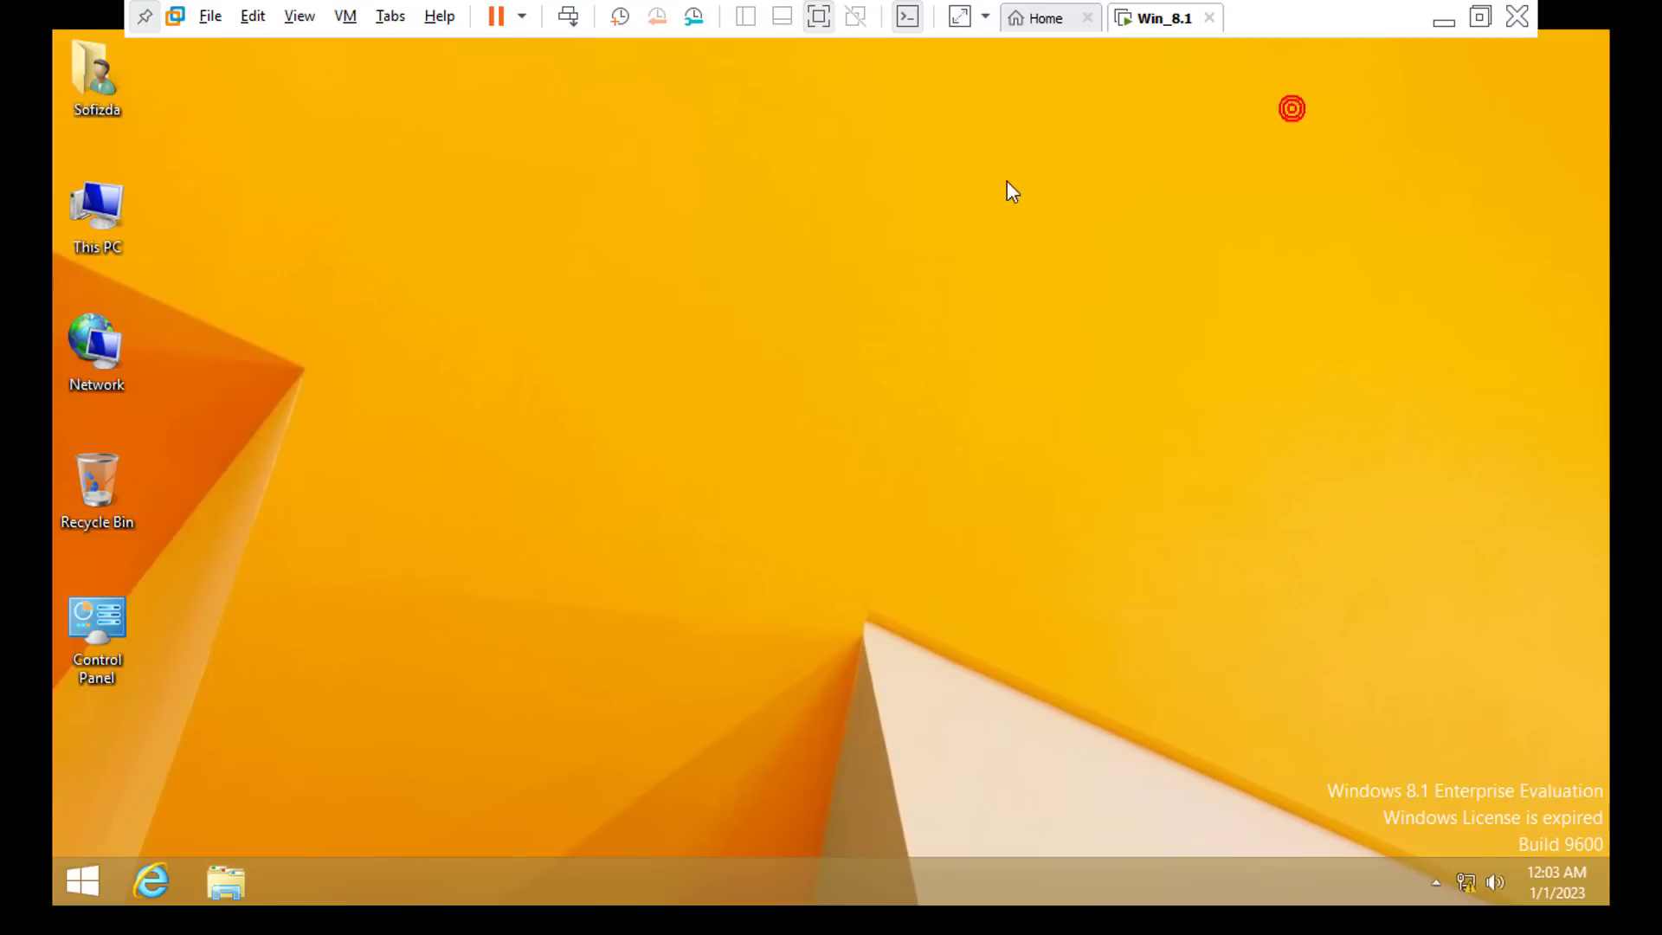
right_click(870, 190)
click(910, 263)
Step: Exit full screen, minimize VMware Workstation and refresh the Windows Server 2019 host desktop
click(818, 18)
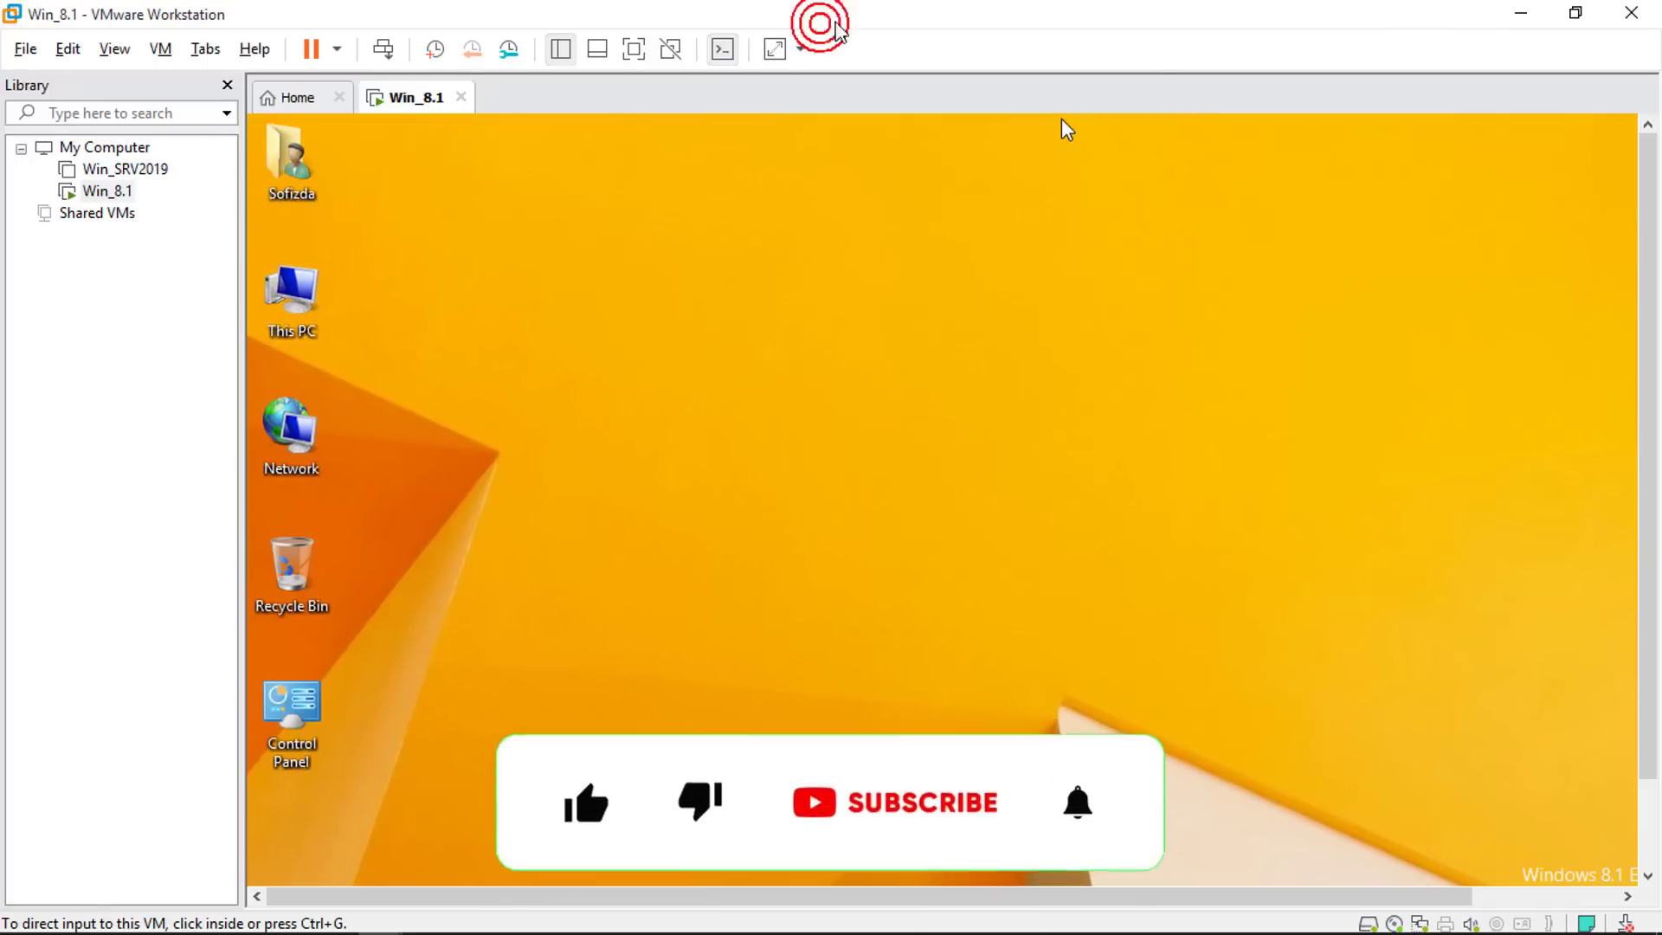
click(1523, 13)
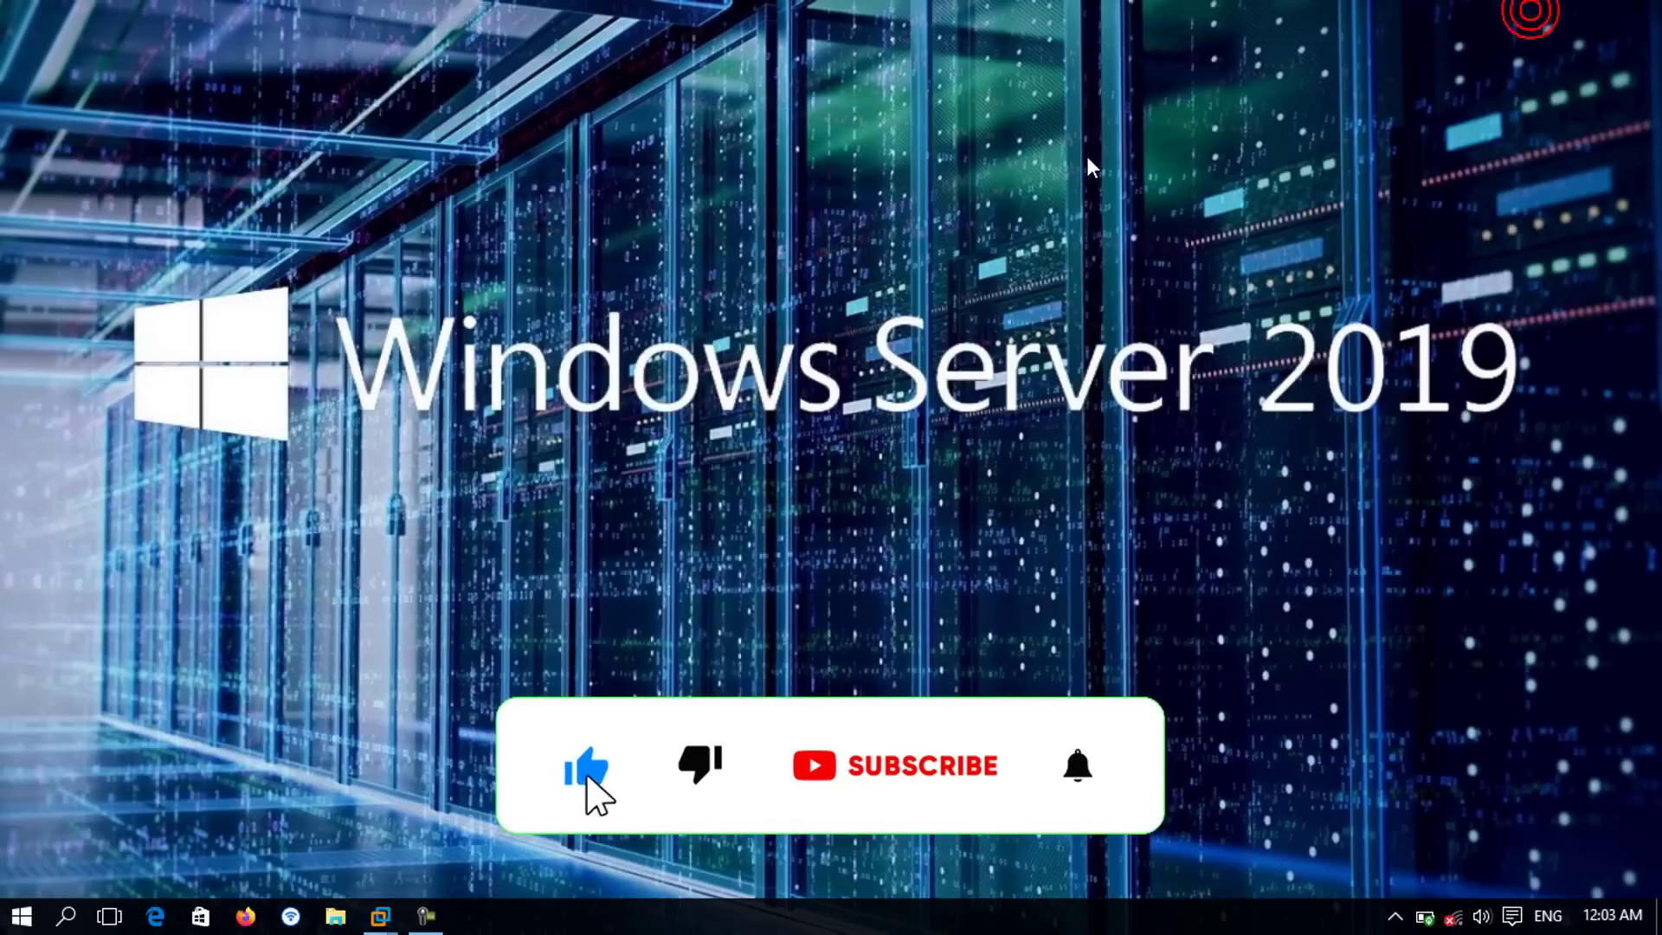
right_click(1087, 157)
click(1125, 253)
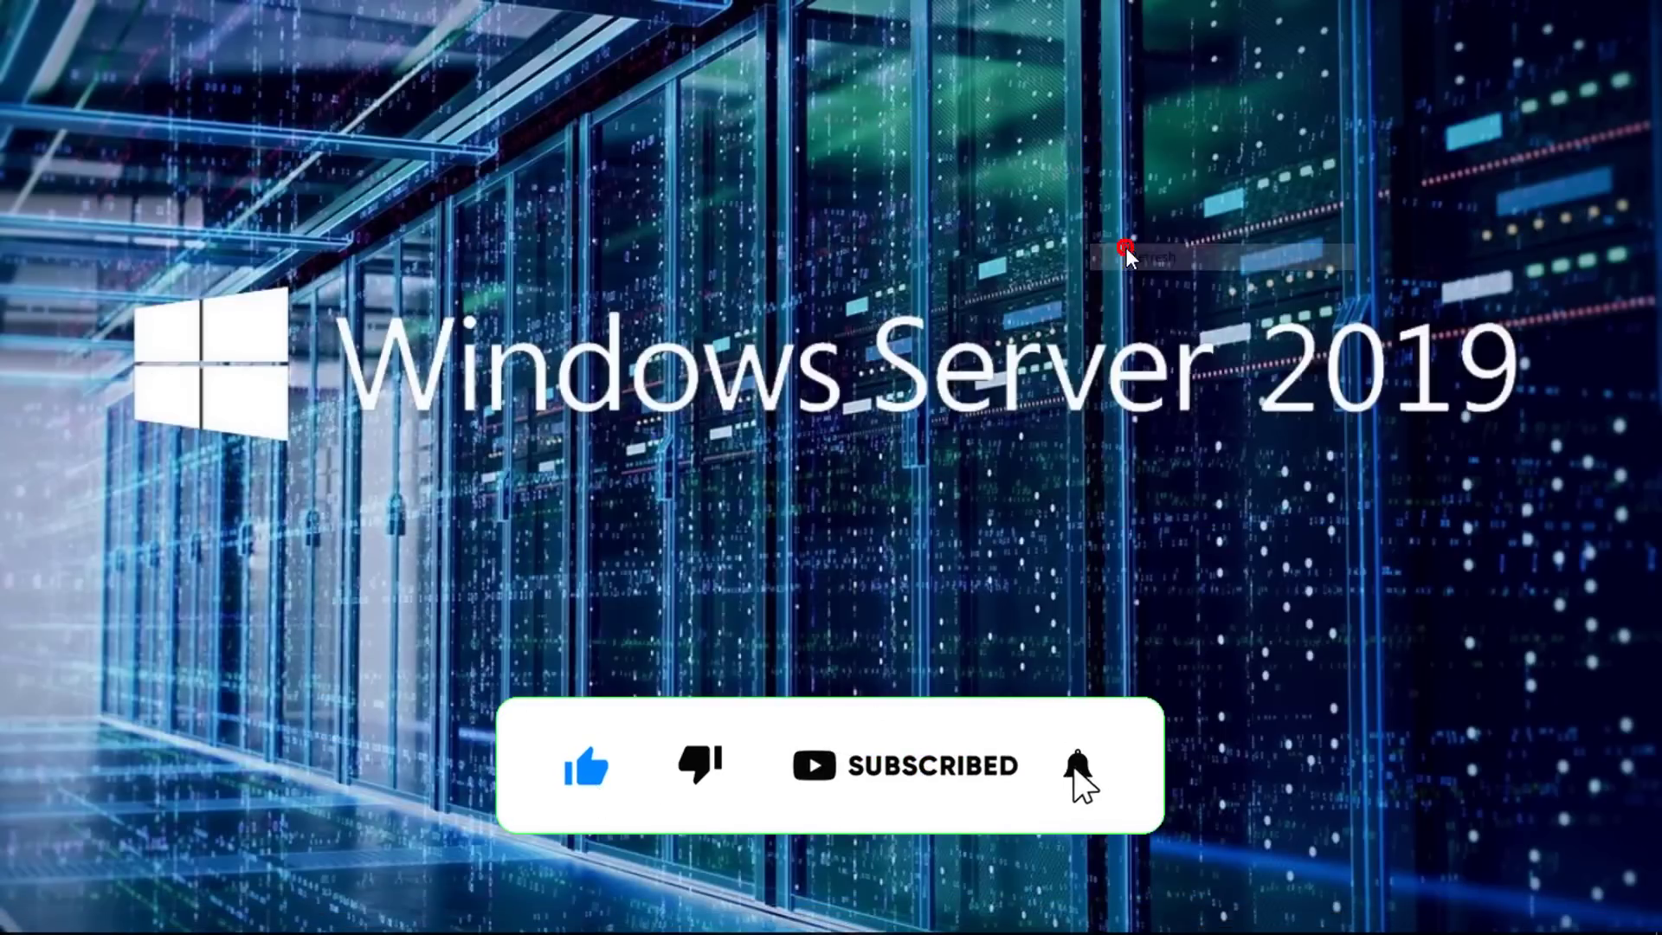